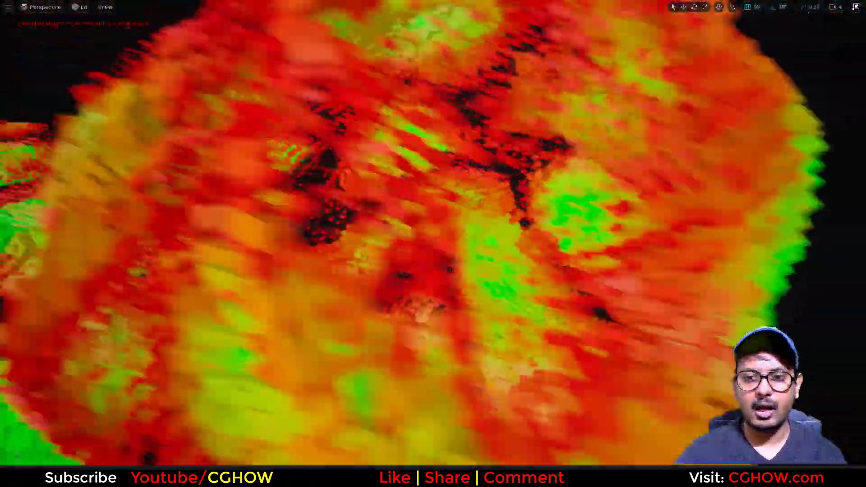
Step: Examine the animated cube particle plane and sphere in the level from near, far and different angles
right_drag(311, 322, 214, 329)
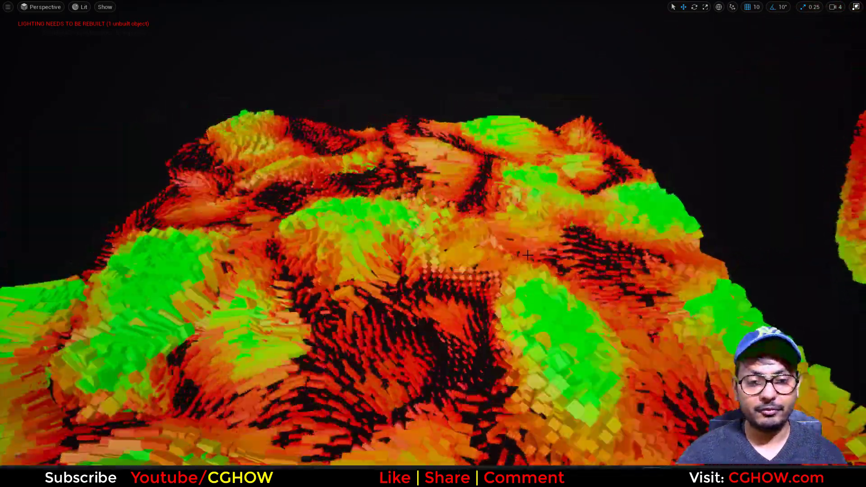
scroll(527, 255, down, 5)
alt+drag(594, 295, 699, 293)
scroll(582, 318, up, 6)
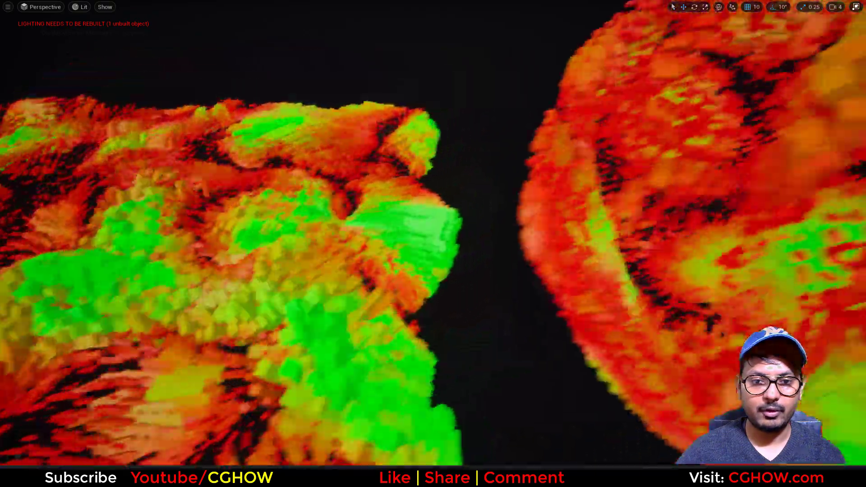
right_drag(558, 299, 534, 294)
scroll(534, 292, down, 2)
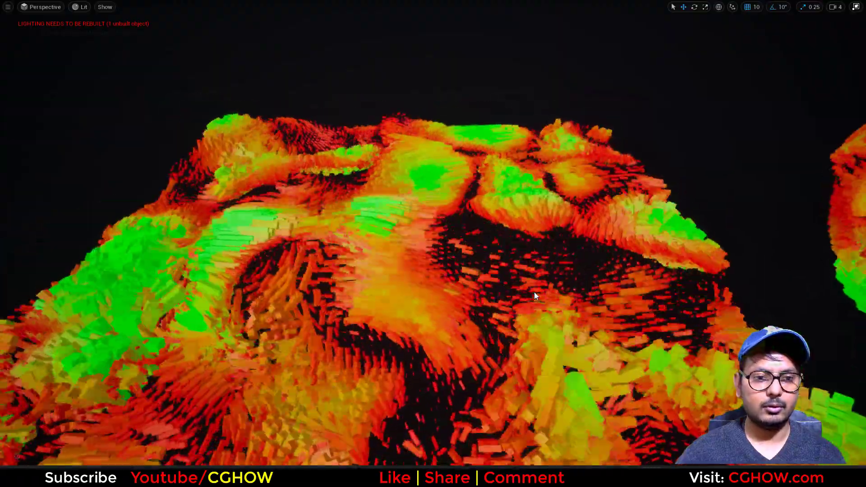
scroll(534, 293, down, 8)
right_drag(595, 298, 579, 309)
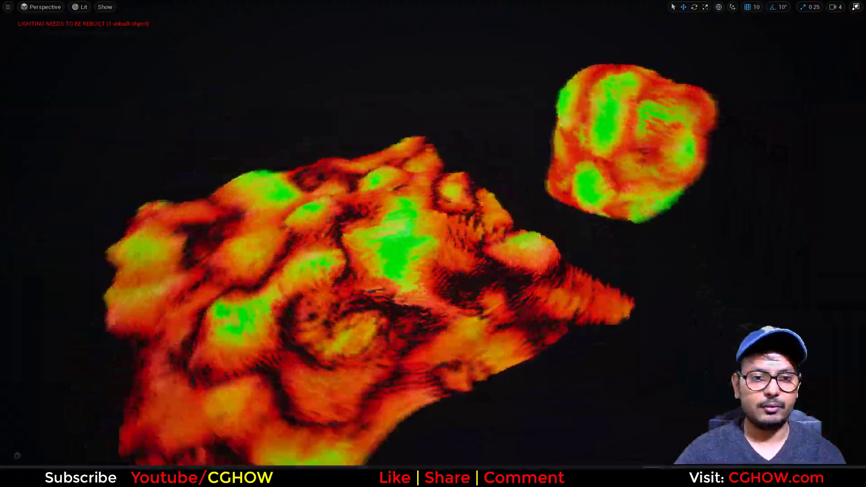
alt+drag(537, 316, 500, 334)
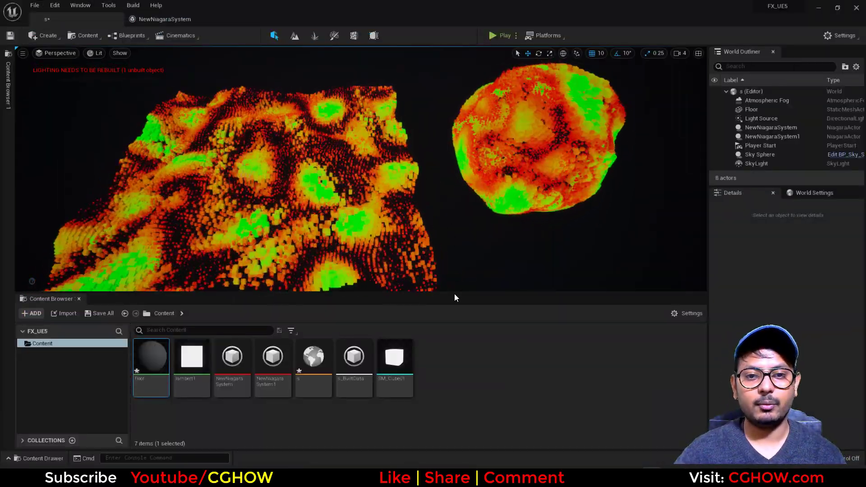
Step: Enlarge the viewport slightly and save the modified floor material and the s level
drag(460, 294, 460, 310)
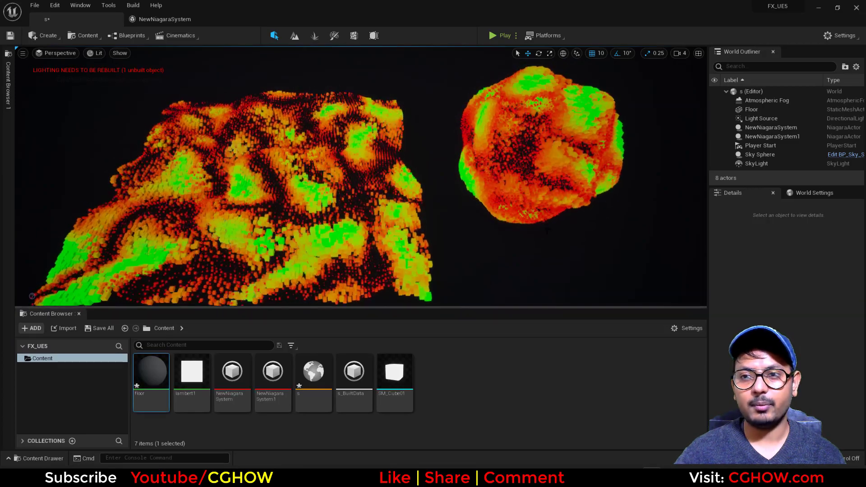
click(98, 329)
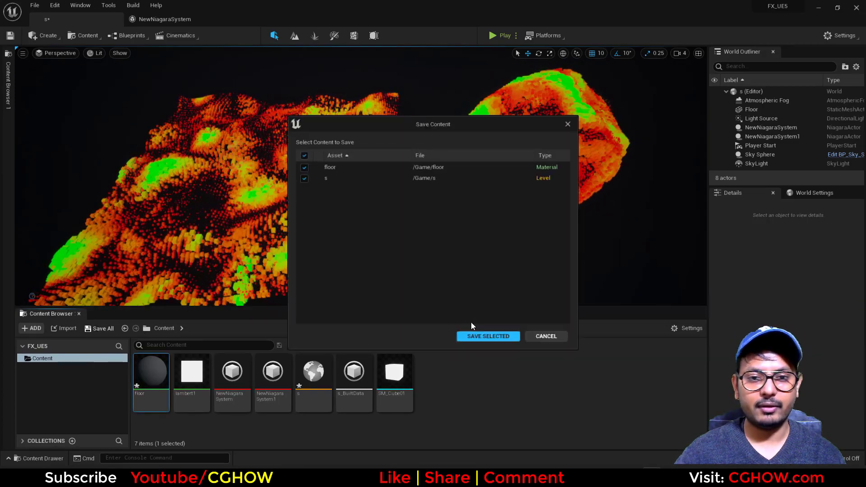
click(481, 334)
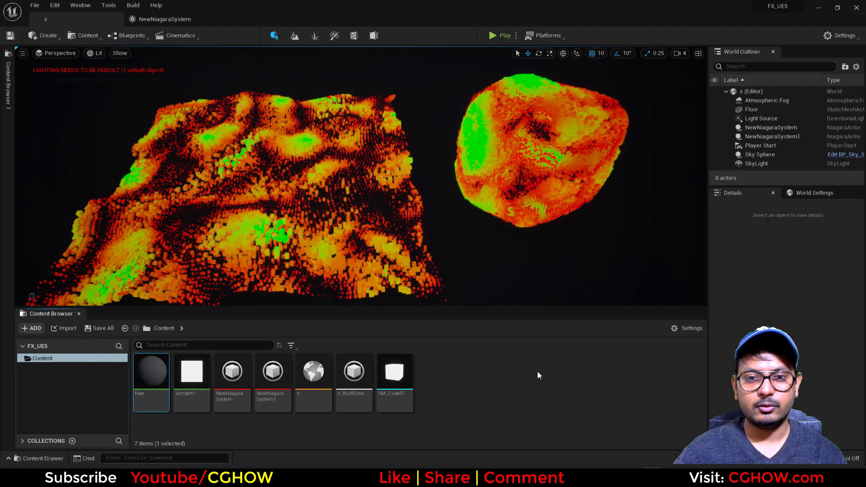
Step: Create a folder named test in Content and open it
right_click(540, 373)
click(589, 141)
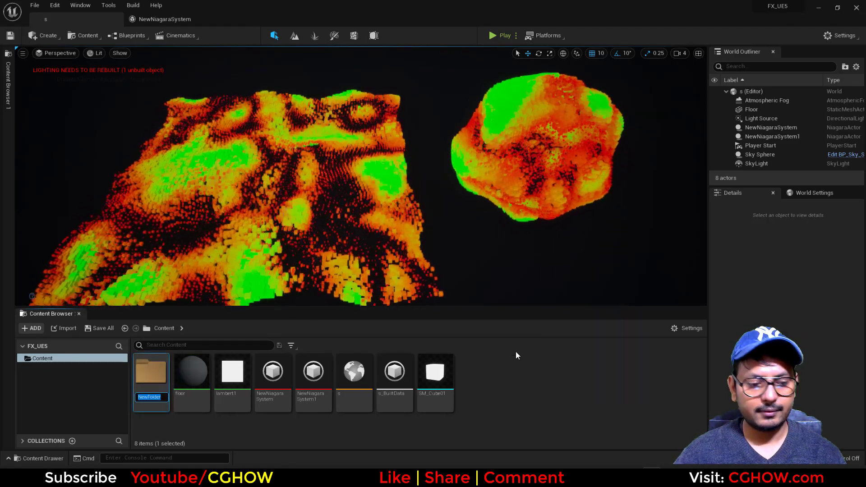
text(test)
key(Return)
key(Return)
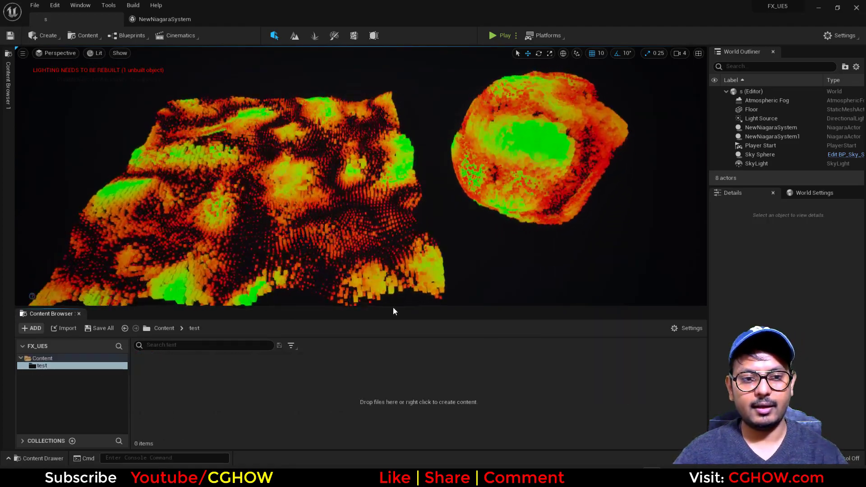
Step: Create a Niagara system named test from the Fountain emitter template and open it for editing
right_click(190, 395)
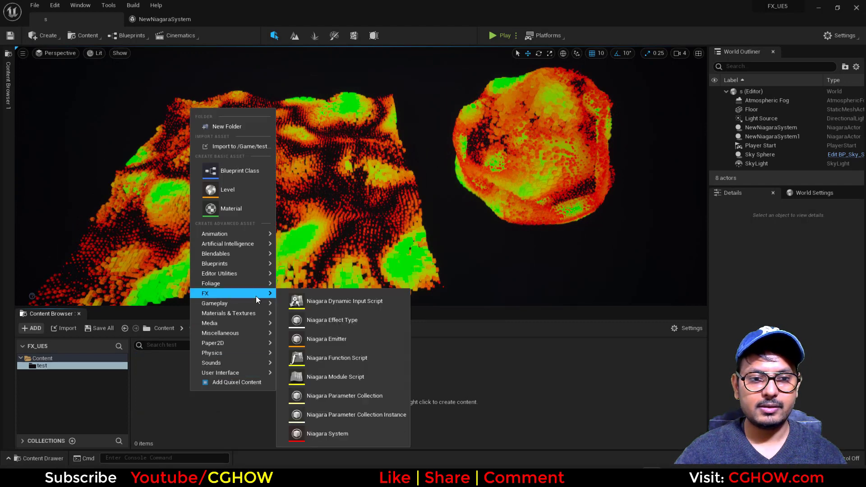
click(324, 429)
click(415, 363)
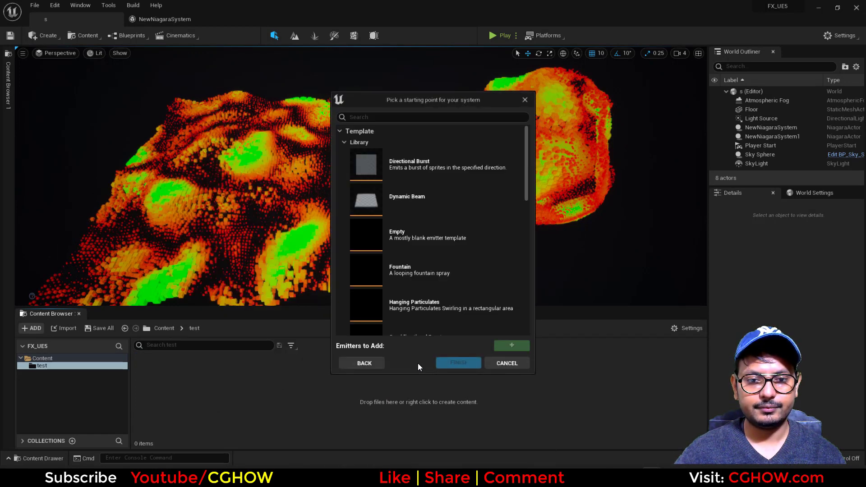
click(427, 272)
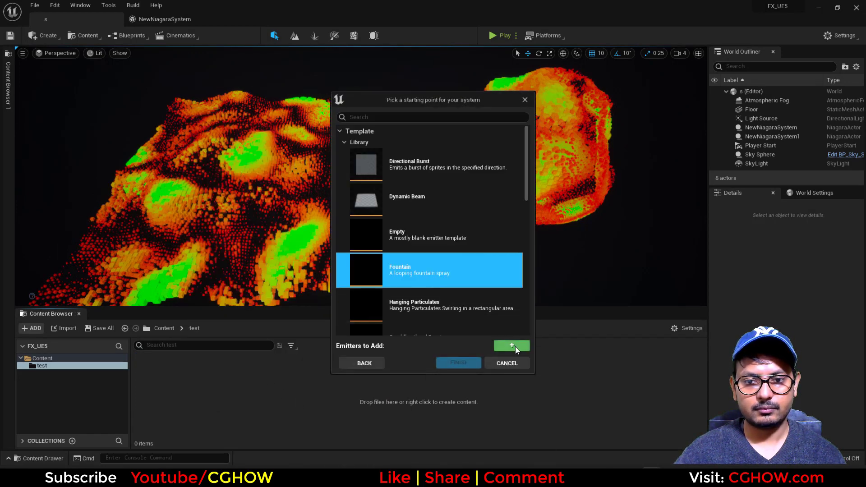
click(515, 346)
click(465, 361)
text(test)
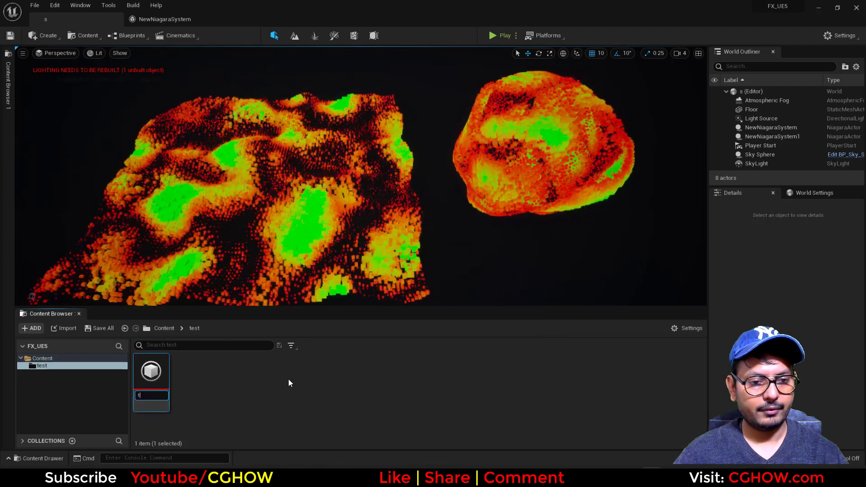
key(Return)
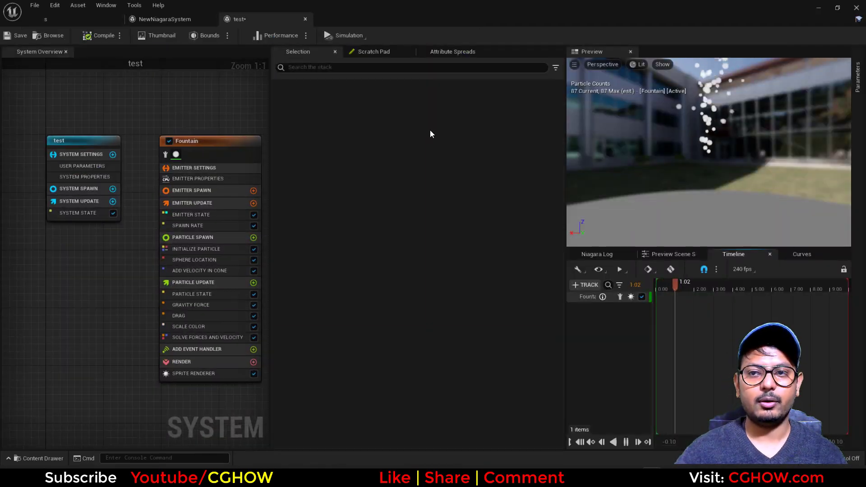
Step: Replace the Fountain emitter's Sprite Renderer with a Mesh Renderer
right_drag(211, 100, 170, 75)
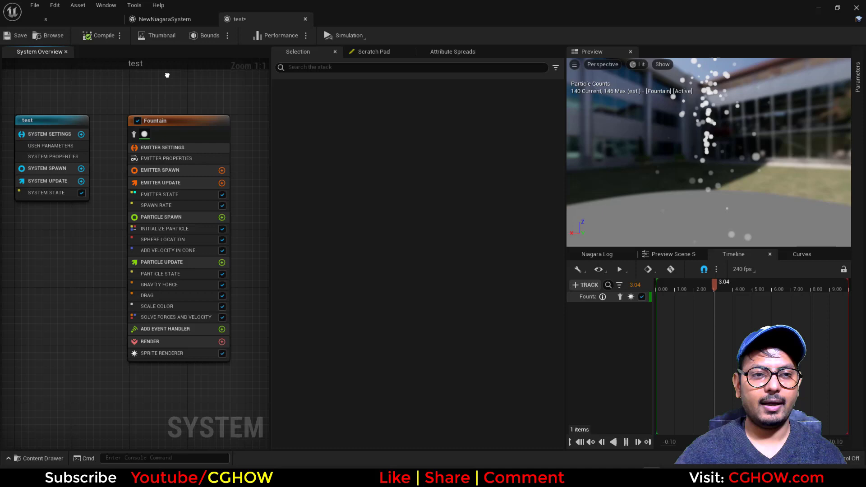
click(165, 352)
key(Delete)
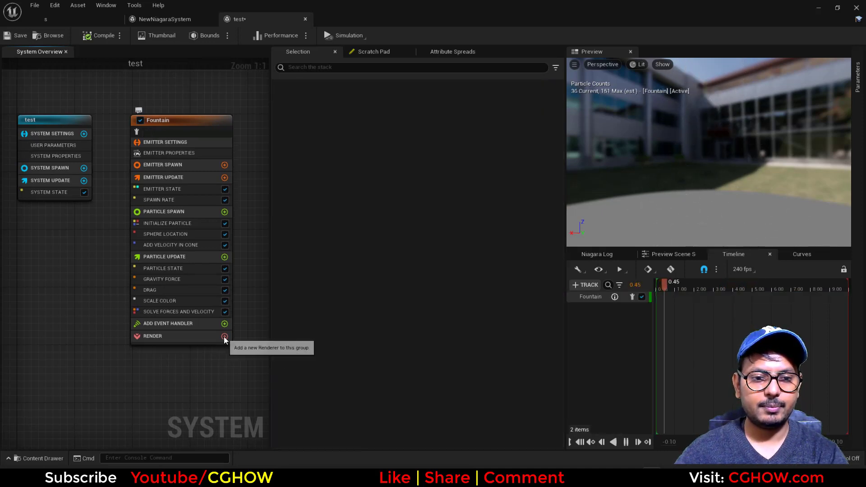
click(224, 336)
click(245, 201)
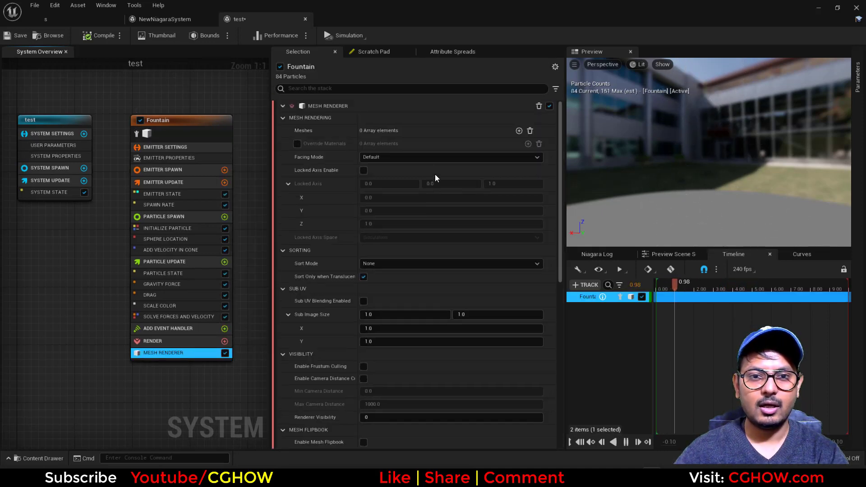
Step: Add SM_Cube01 as the Mesh Renderer's mesh and briefly inspect that mesh in its own editor
click(519, 132)
click(399, 146)
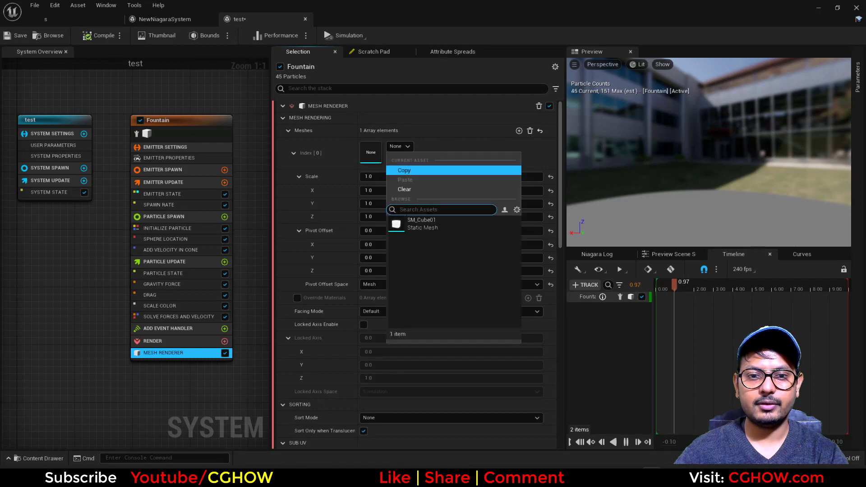
double_click(424, 227)
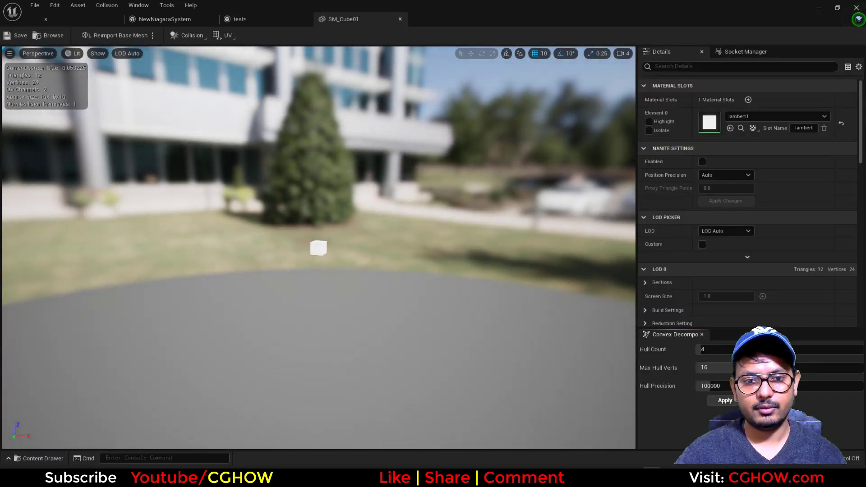
mouse_move(324, 194)
mouse_down()
mouse_move(361, 225)
mouse_move(329, 198)
mouse_up()
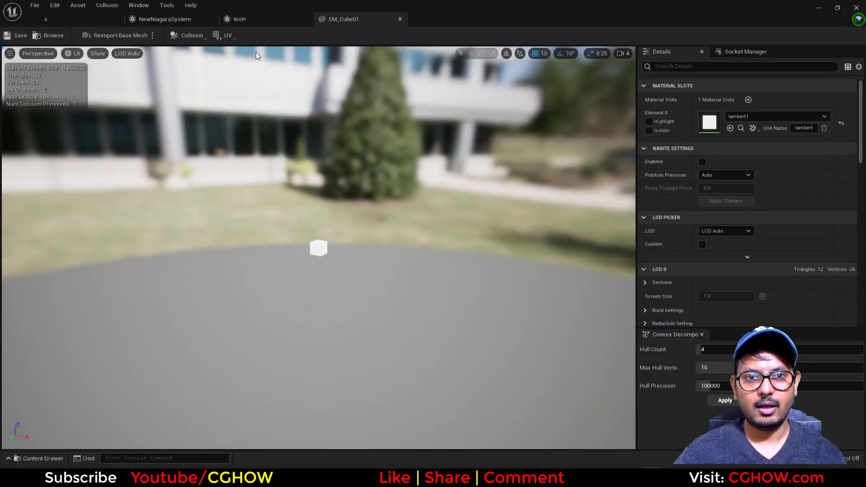
middle_click(334, 21)
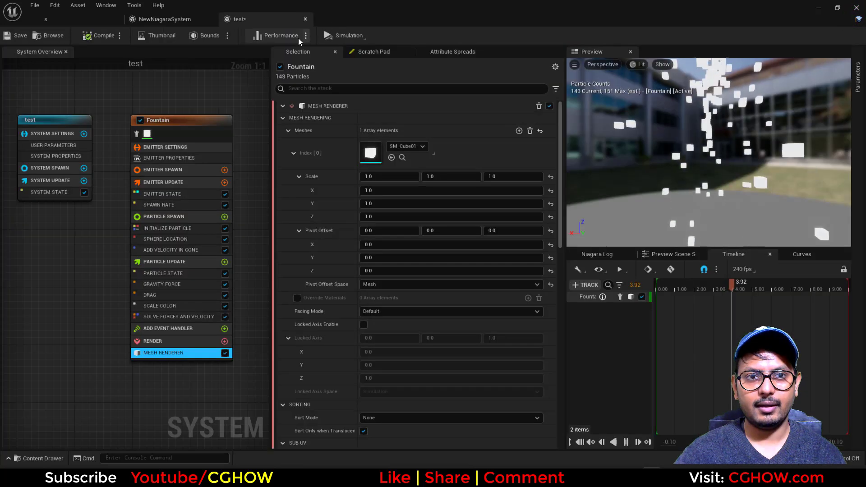
Step: Enable Override Materials on the Mesh Renderer and add lambert1 as the explicit material
click(297, 298)
click(528, 298)
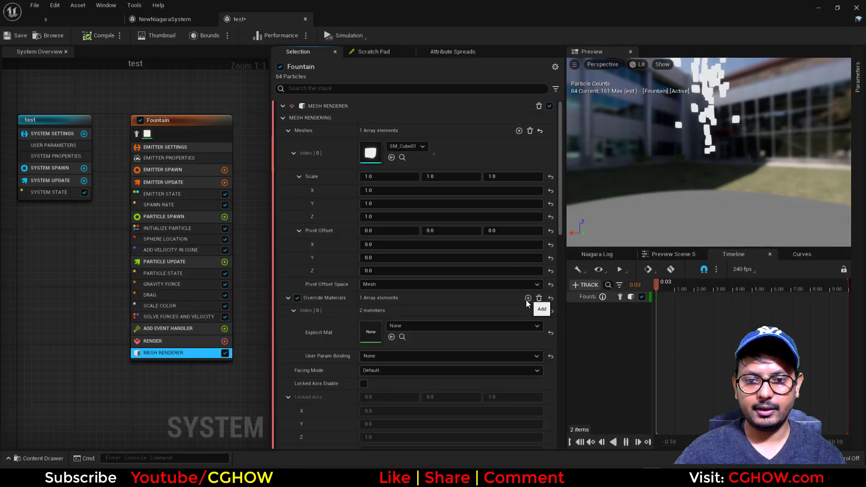
click(417, 326)
click(421, 201)
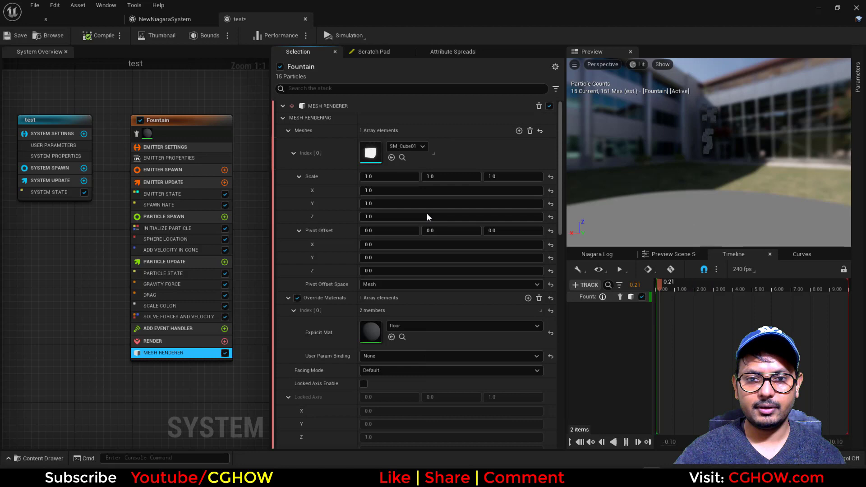
click(428, 328)
click(437, 223)
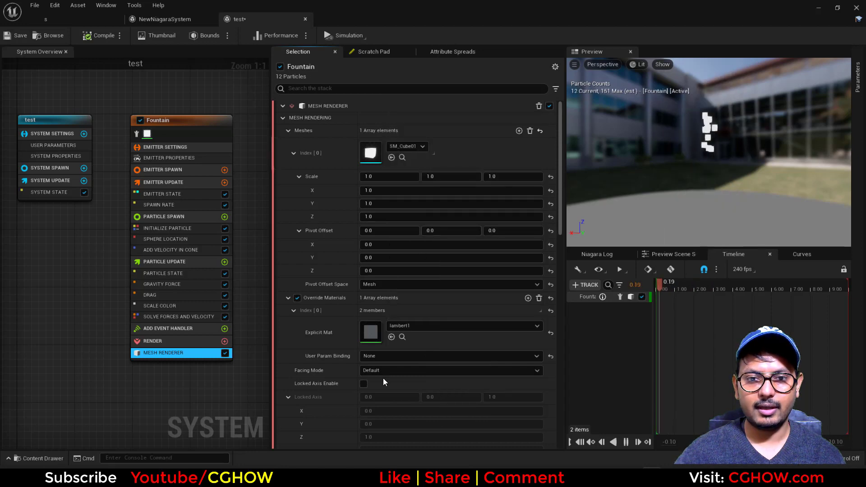
Step: Open the lambert1 material, move its Particle Color node closer to the output node and close the material
double_click(369, 334)
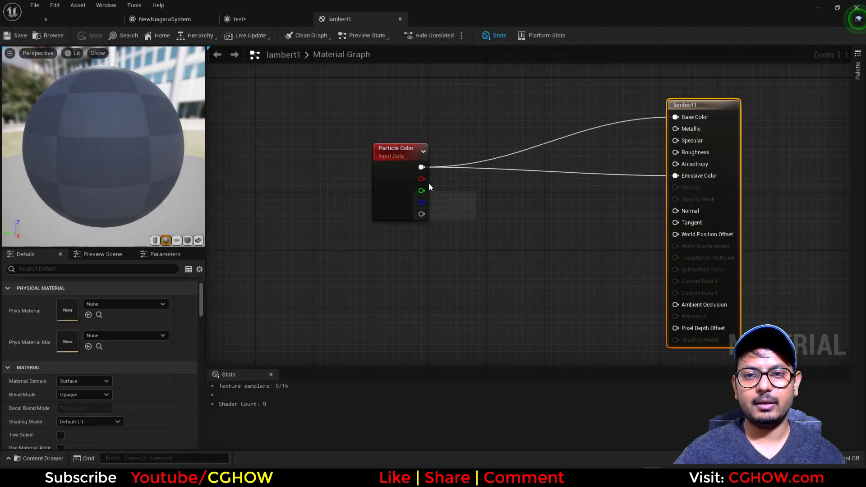
drag(412, 184, 606, 170)
right_drag(604, 170, 488, 166)
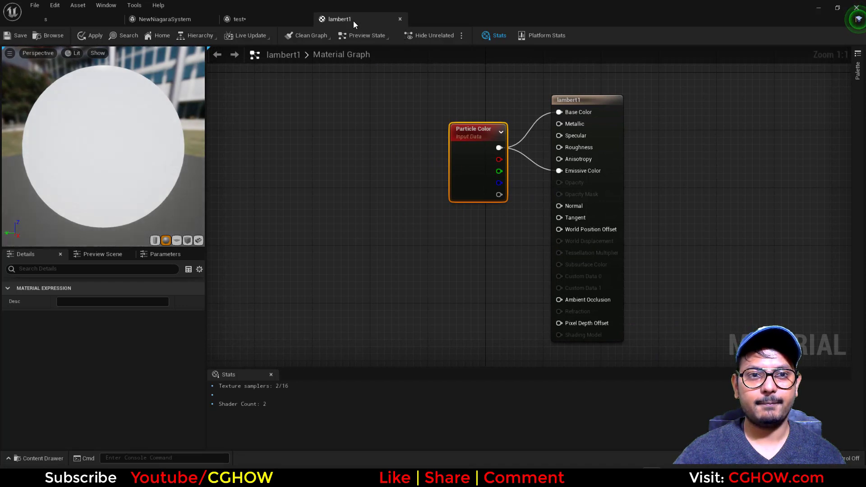
click(400, 19)
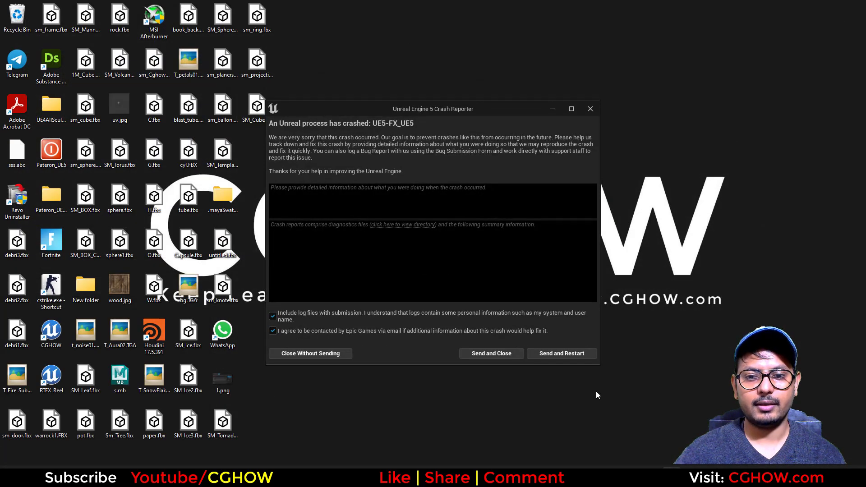
Step: Send the crash report, restart the editor and open the test folder
click(591, 358)
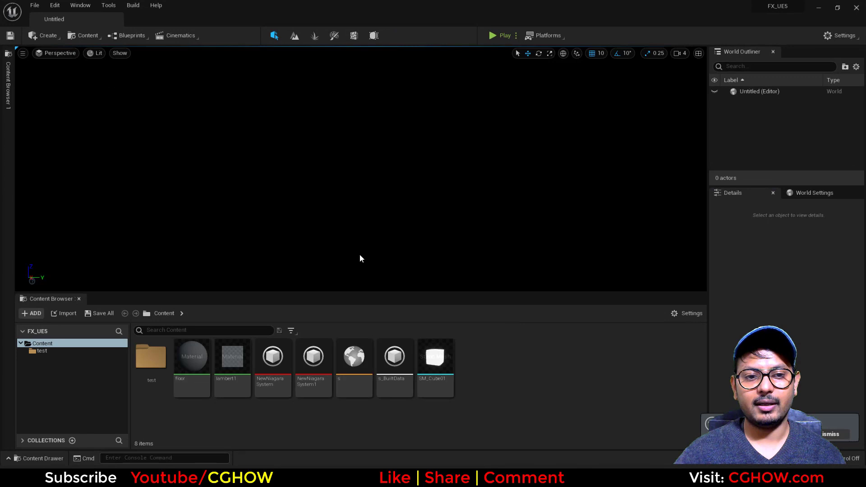
double_click(144, 370)
Step: Create a new Niagara system in the test folder from the Fountain emitter and name it test
right_click(183, 394)
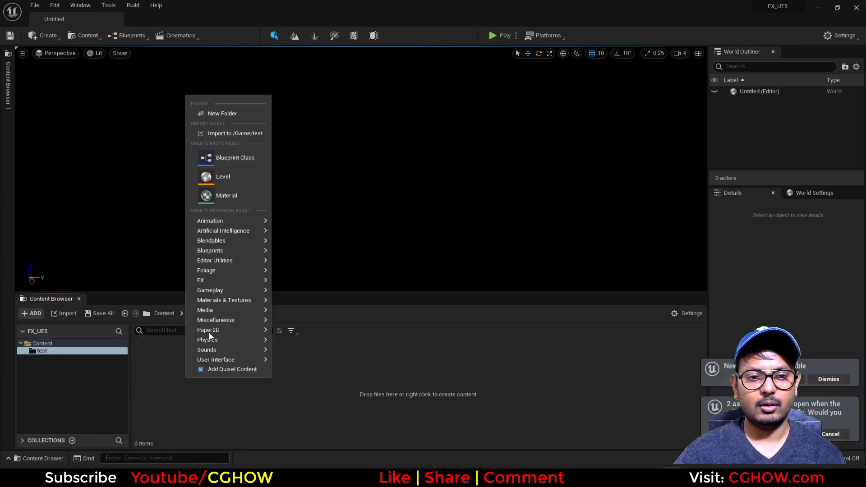
mouse_move(253, 280)
click(329, 421)
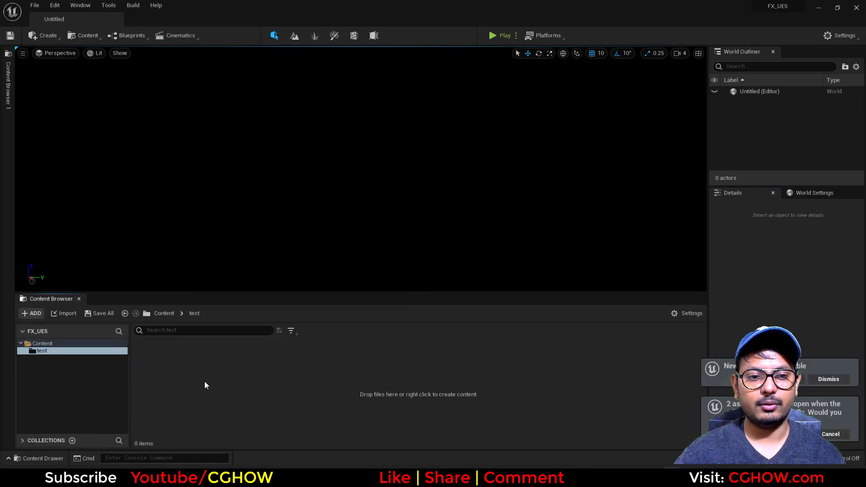
click(405, 363)
click(411, 264)
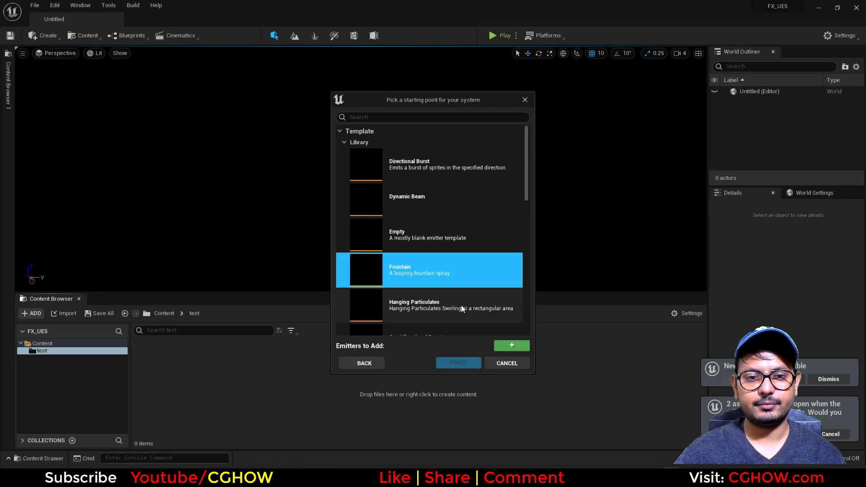
click(500, 347)
click(456, 363)
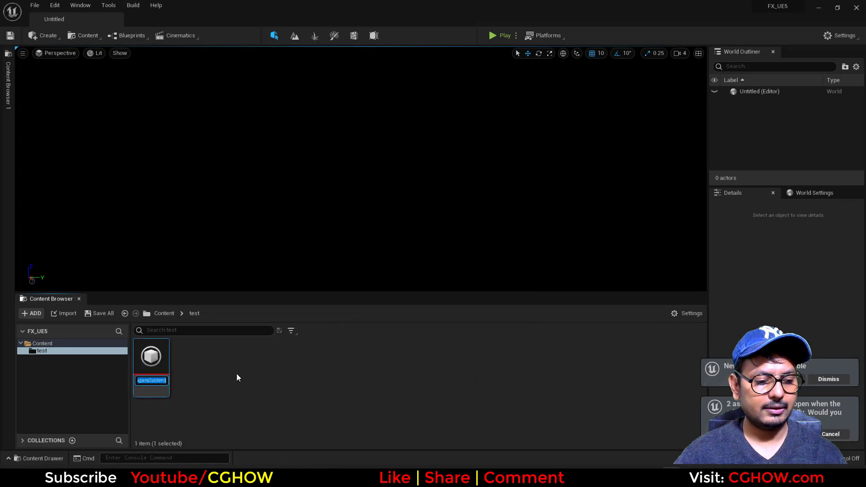
text(test)
key(Return)
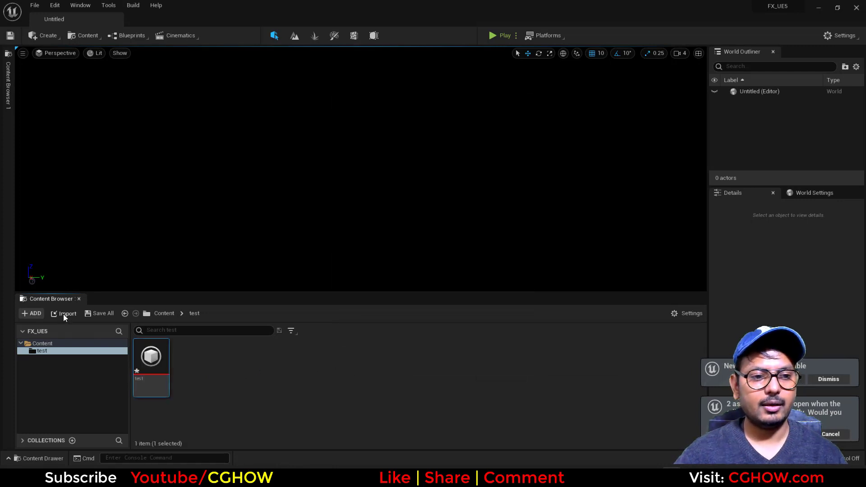
click(63, 314)
click(400, 226)
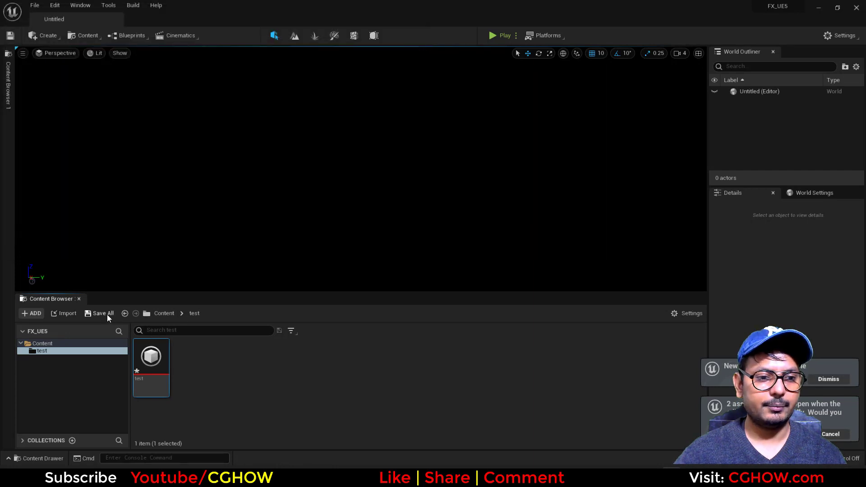
Step: Save all unsaved assets and open the test Niagara system for editing
click(103, 314)
click(485, 338)
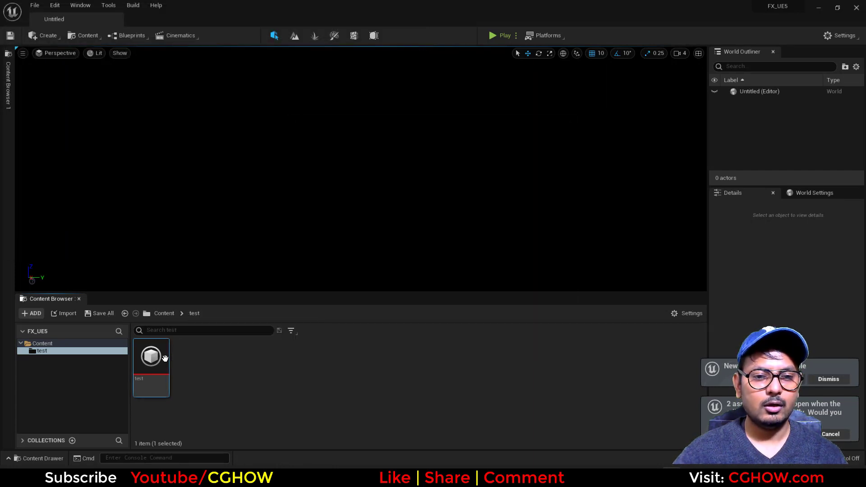
double_click(151, 358)
Step: Replace the Fountain emitter's existing renderer with a Mesh Renderer
right_drag(186, 407, 162, 318)
right_drag(94, 324, 14, 298)
click(136, 344)
key(Delete)
click(174, 330)
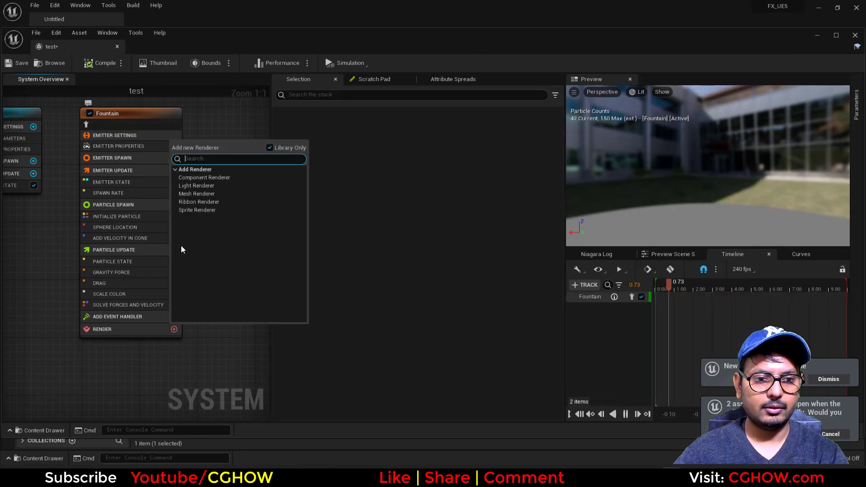
click(188, 194)
Step: Add a mesh entry to the Mesh Renderer and assign SM_Cube01 to it
click(138, 345)
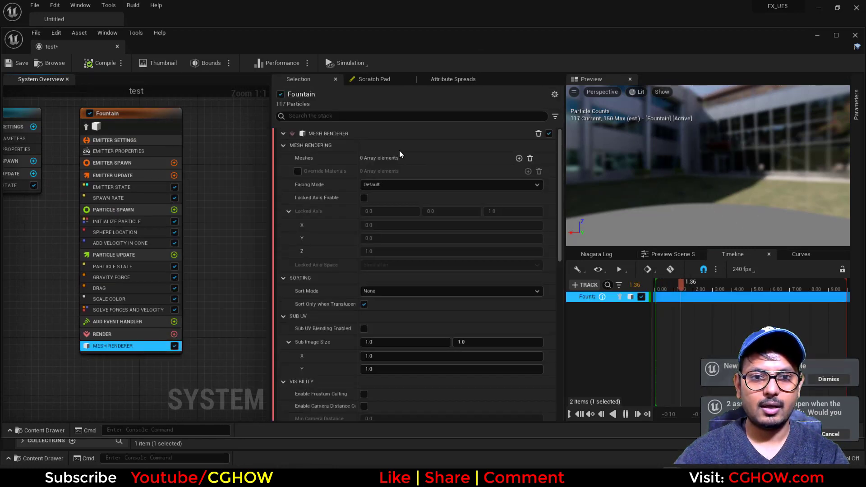
click(518, 159)
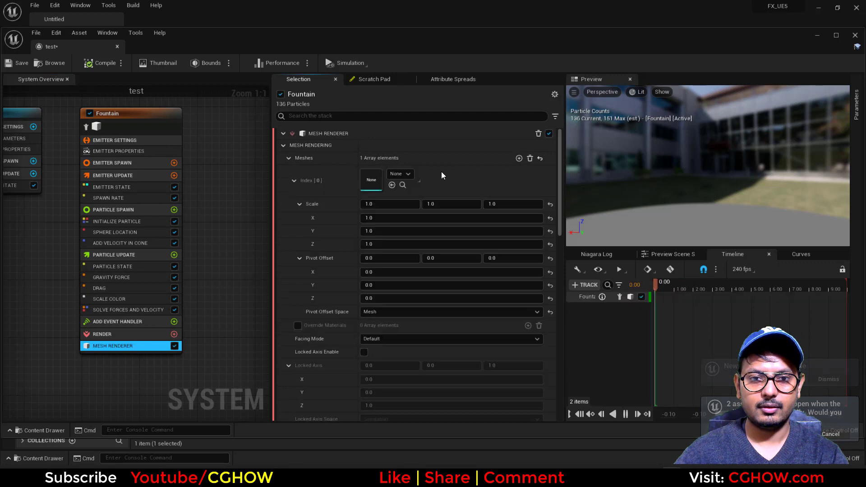
click(407, 175)
click(401, 243)
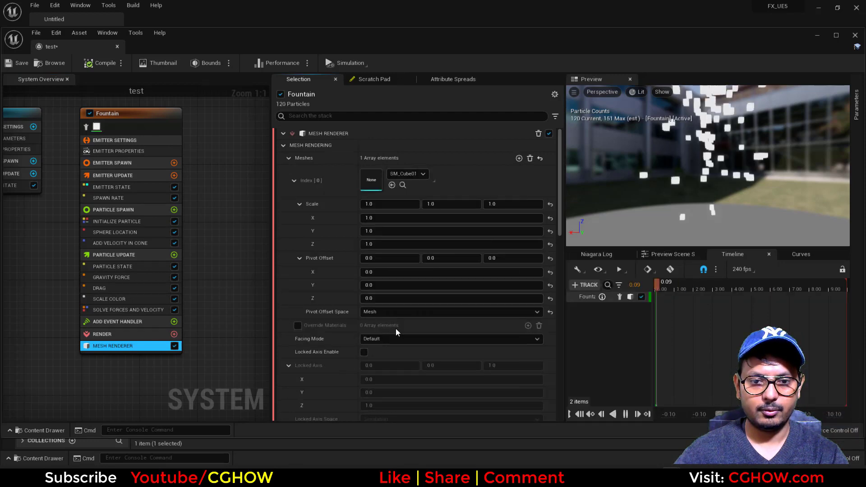
Step: Enable Override Materials with lambert1 as the explicit material, and save the system after docking its editor in the main window
click(298, 326)
click(527, 326)
click(406, 354)
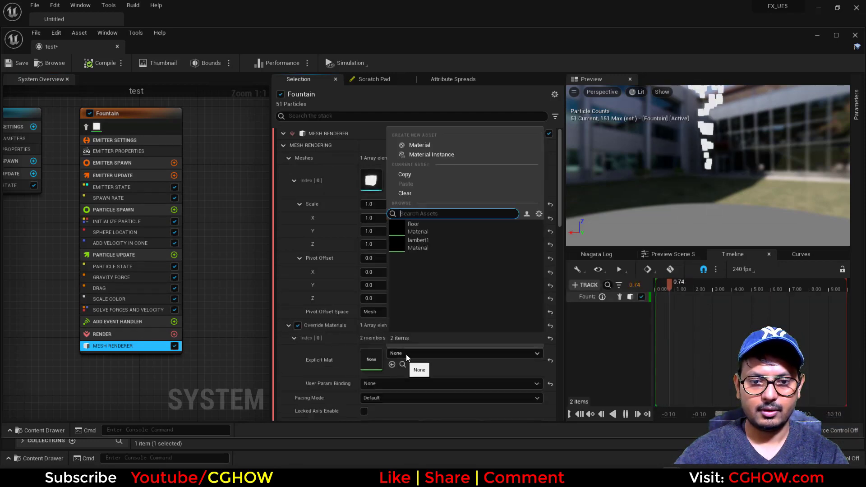
click(415, 243)
drag(76, 46, 147, 18)
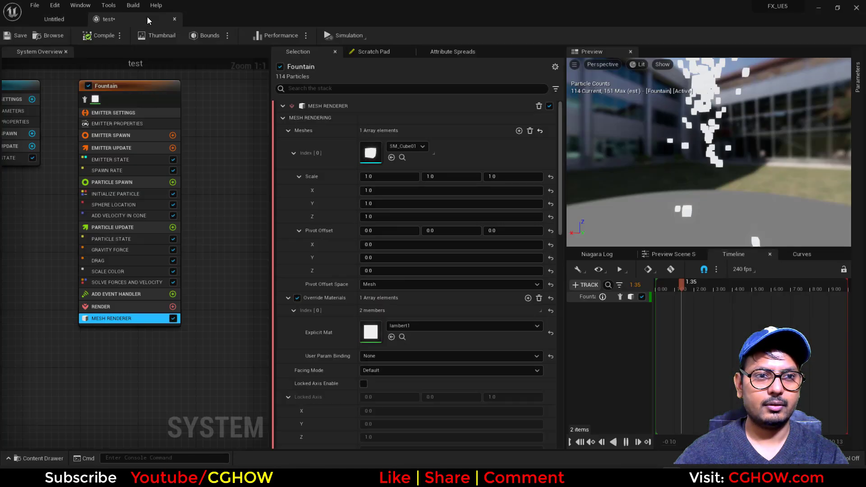
click(18, 36)
Step: Delete the Scale Color, Drag, Gravity Force, Add Velocity in Cone, Sphere Location and Spawn Rate modules from the Fountain emitter
click(116, 271)
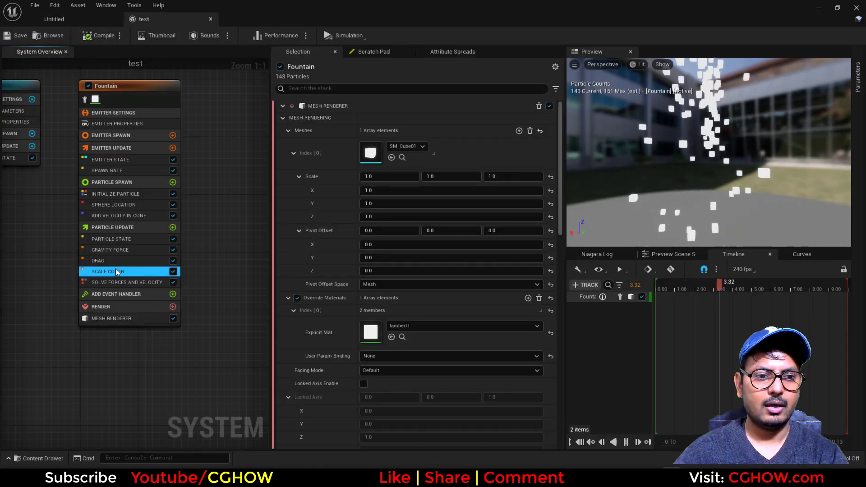
key(Delete)
click(115, 261)
key(Delete)
click(124, 250)
key(Delete)
click(134, 216)
key(Delete)
click(134, 204)
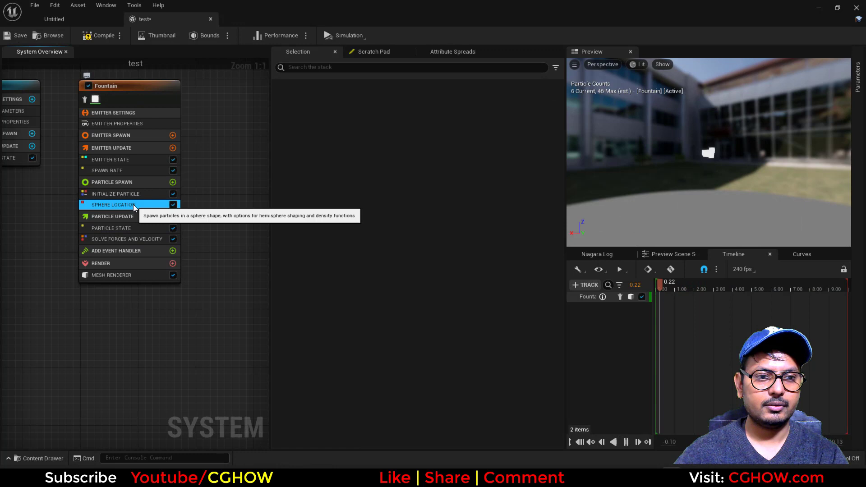
key(Delete)
click(131, 171)
key(Delete)
Step: Change the Emitter State's Loop Behavior and disable killing particles when their lifetime has elapsed in Particle State
click(135, 161)
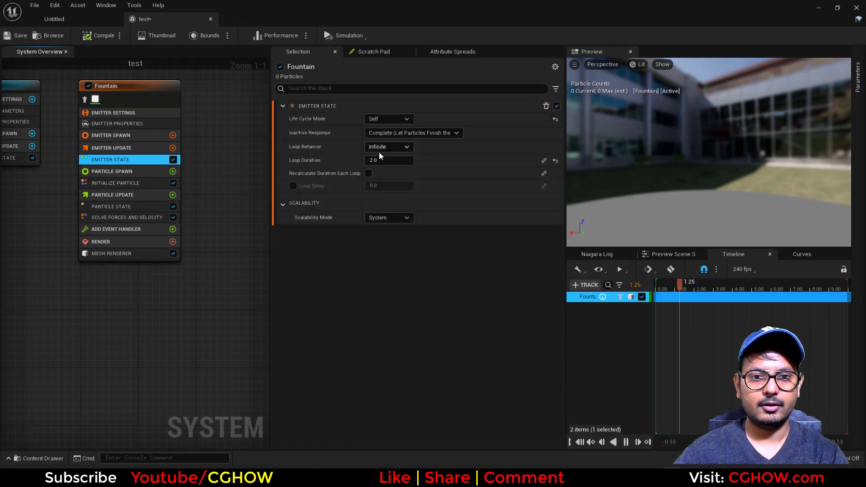
click(379, 167)
click(115, 208)
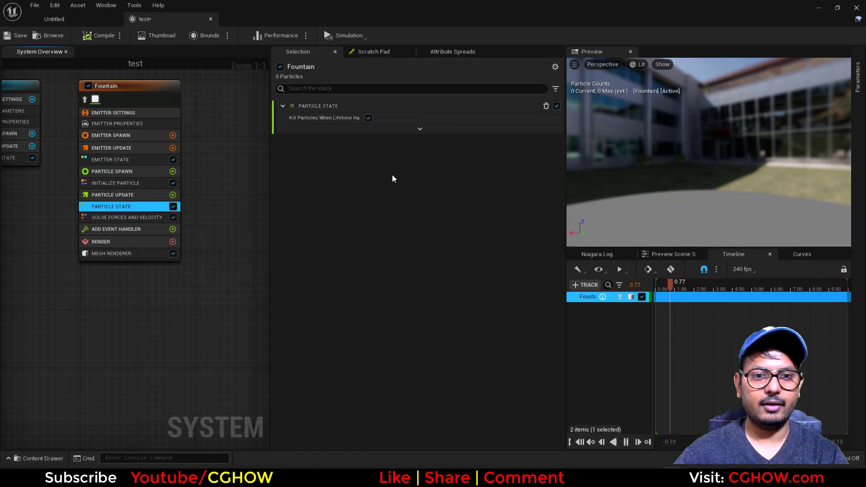
click(369, 118)
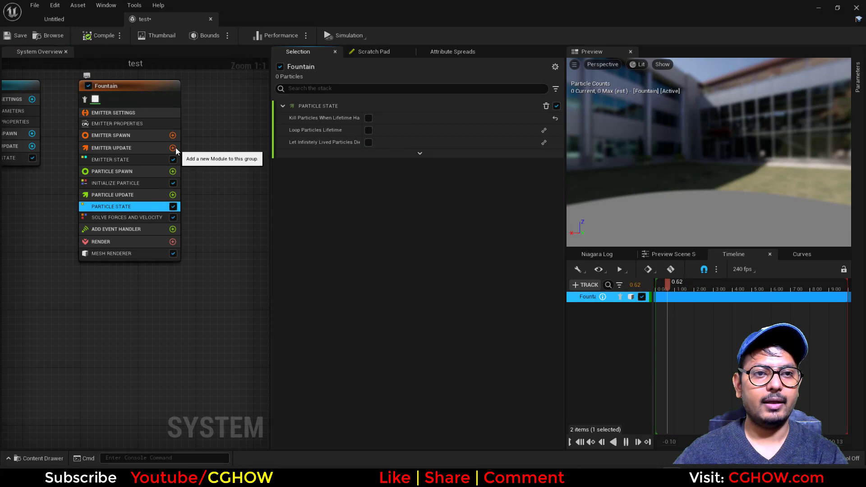
Step: Add Spawn Particles in Grid to Emitter Update with its required Grid Location module, placed after Initialize Particle
click(173, 148)
text(grid)
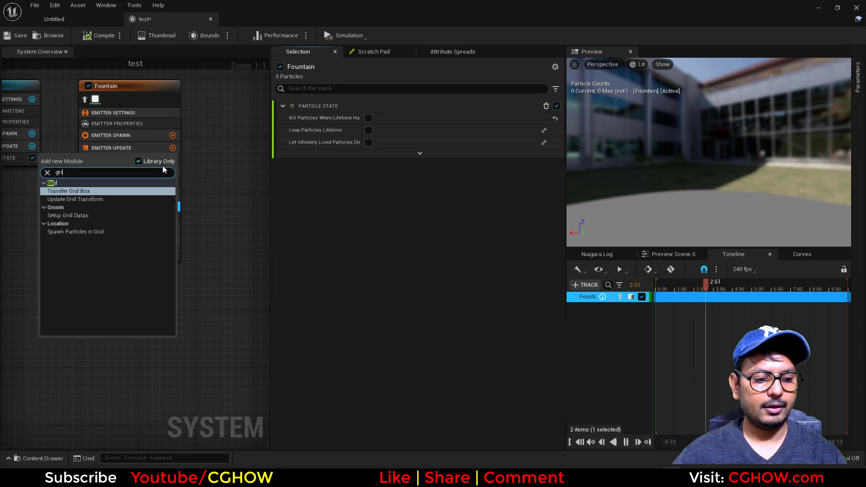
click(74, 231)
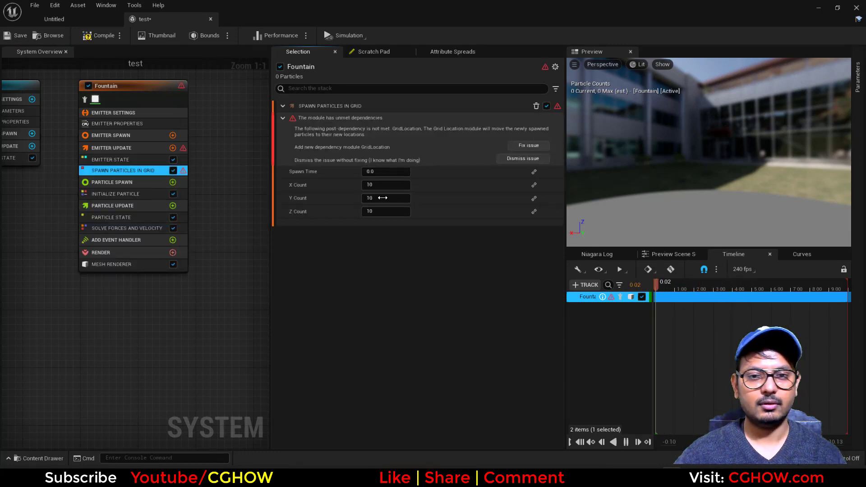
click(528, 146)
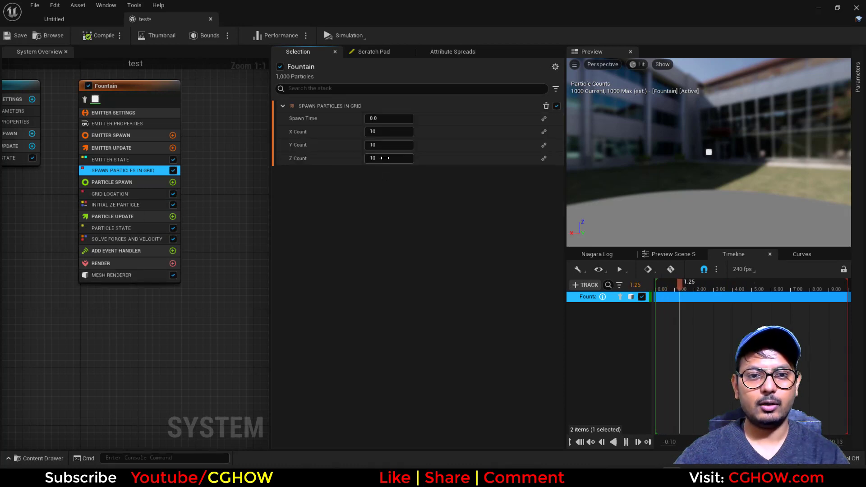
drag(116, 197, 118, 209)
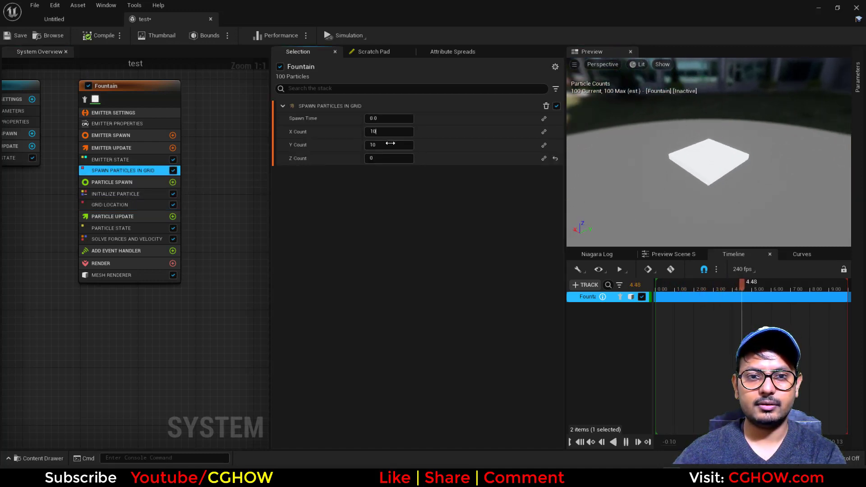
Step: Set Spawn Particles in Grid to X Count 100, Y Count 100 and Z Count 0
text(0)
click(390, 145)
text(0)
key(Return)
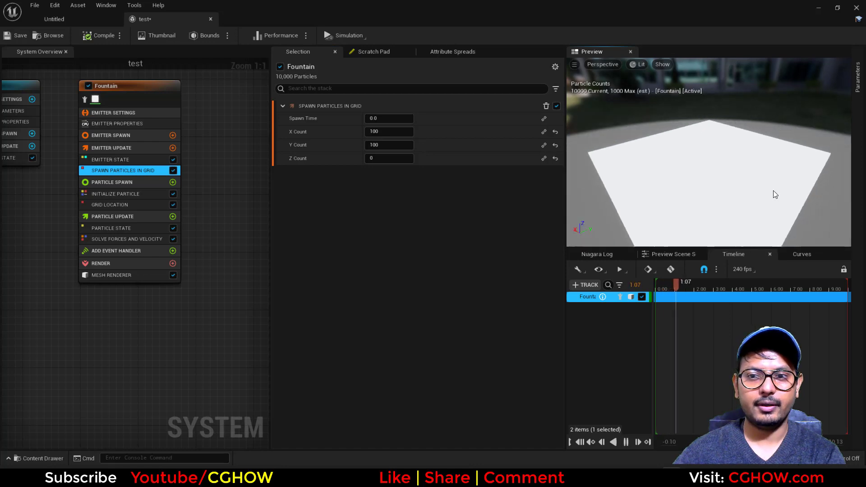
Step: Set the Mesh Scale Mode in Initialize Particle to Uniform with a Mesh Uniform Scale of 0.8
click(131, 195)
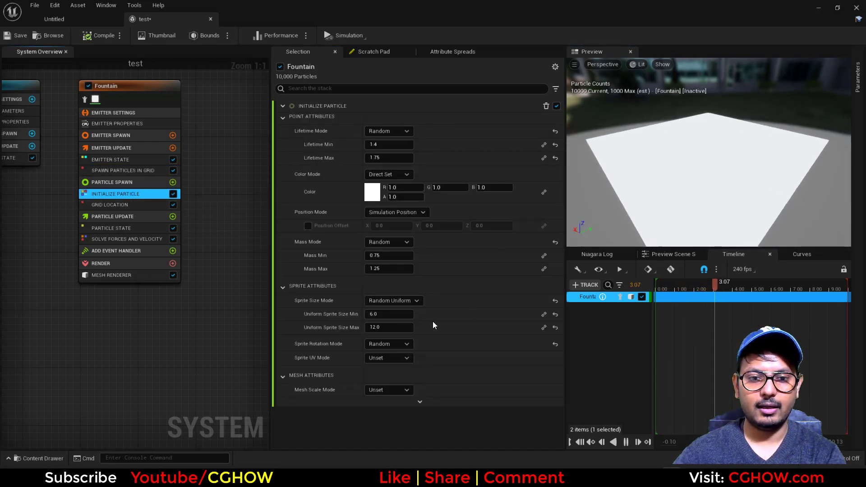
click(378, 408)
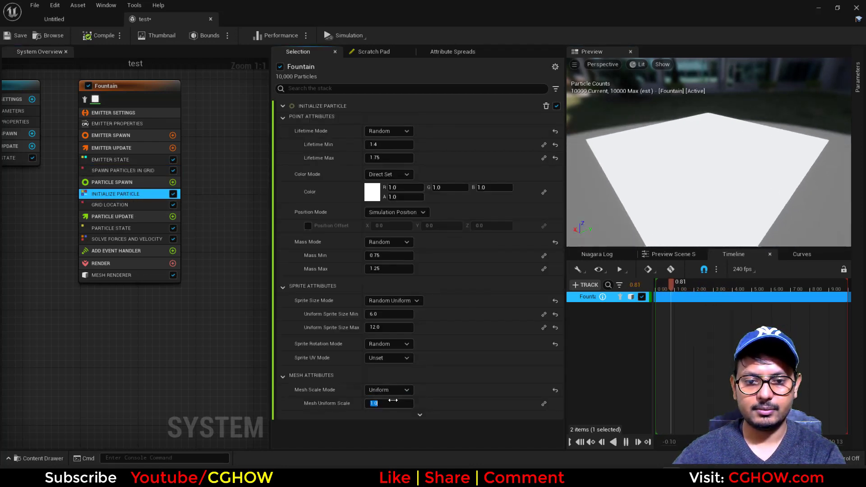
drag(723, 222, 700, 221)
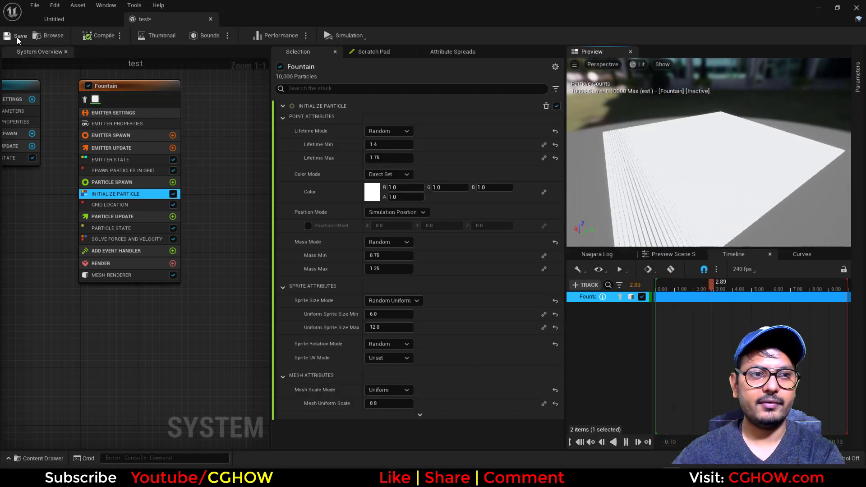
Step: Try the initial particle color with green and blue at 0, and restore both channels to 1
text(0)
click(481, 188)
text(0)
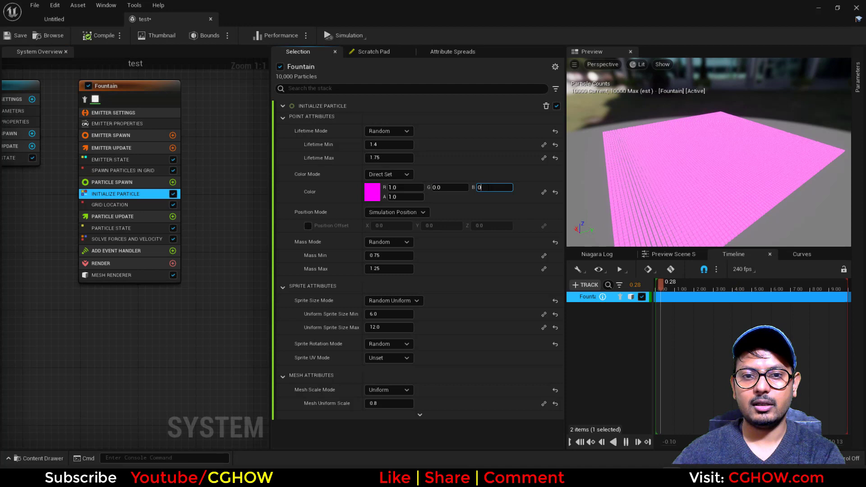
click(454, 189)
text(1)
key(Return)
click(499, 189)
text(1)
drag(676, 190, 740, 193)
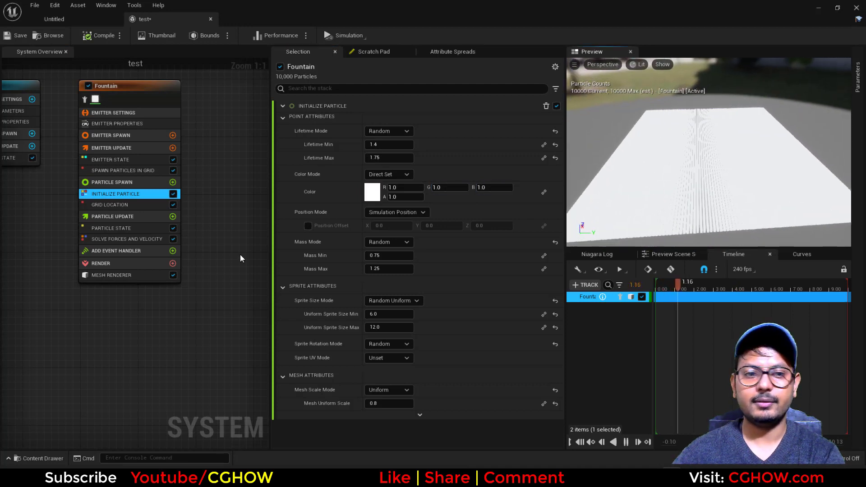
Step: Add a Color module to Particle Update and drive its color with Lerp Linear Colors
click(172, 217)
text(color)
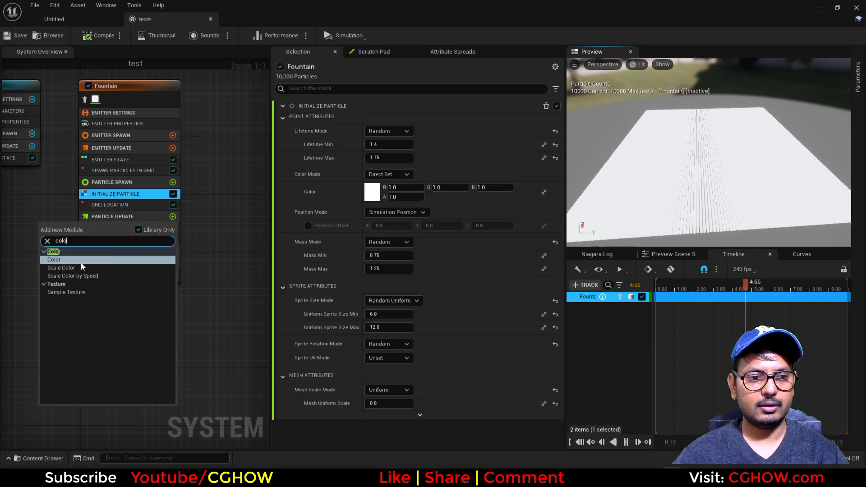
click(80, 260)
click(543, 123)
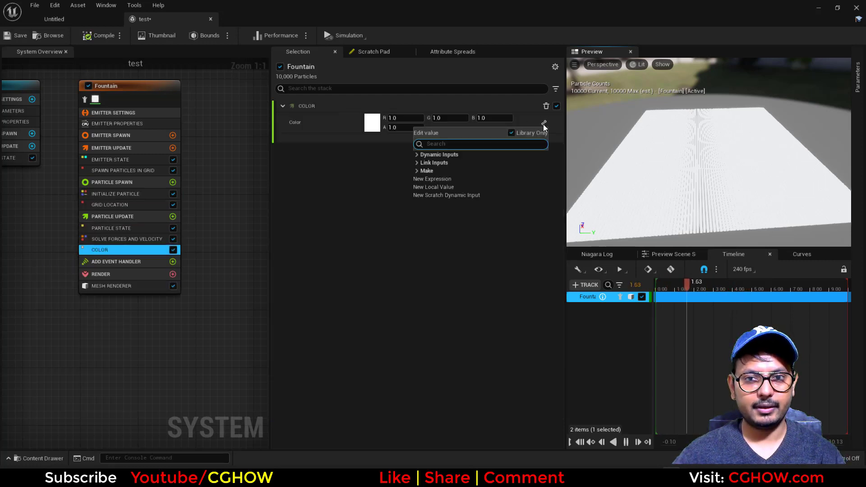
text(ler)
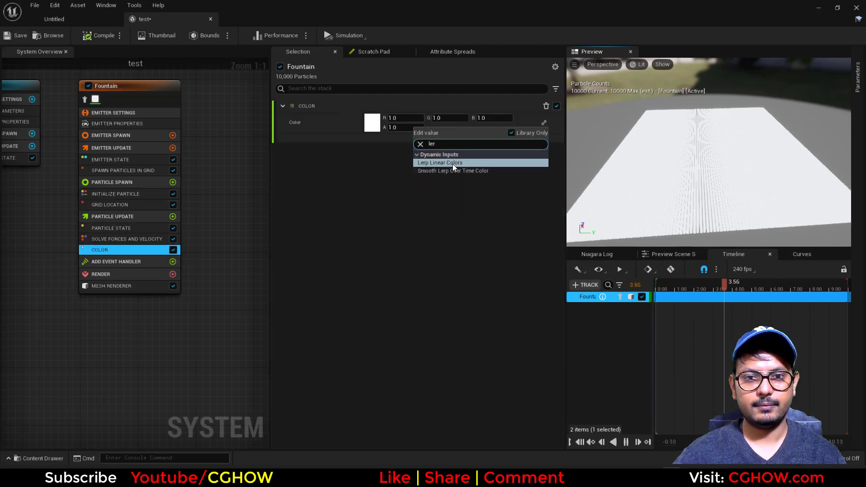
click(453, 163)
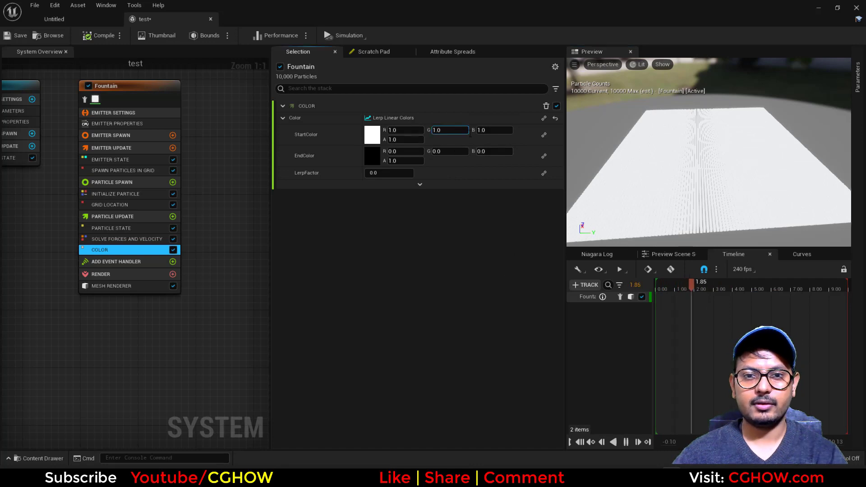
Step: Set the lerp's StartColor to red (1, 0, 0) and its EndColor to green (0, 1, 0)
text(0)
key(Tab)
text(0)
key(Return)
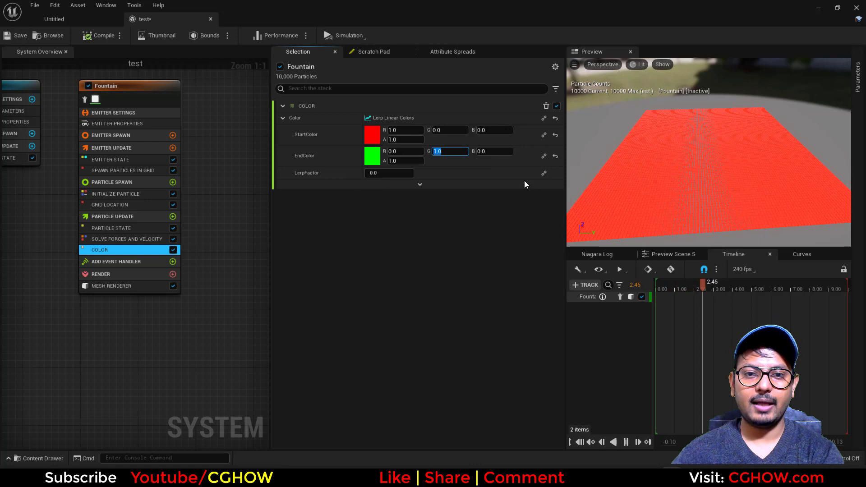
Step: Drive the LerpFactor with a Power input and use Vector Length for its a value
click(544, 174)
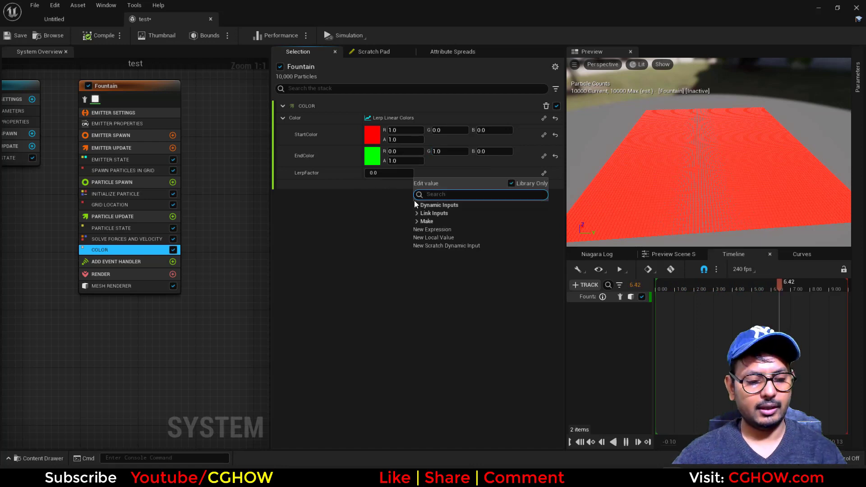
text(power)
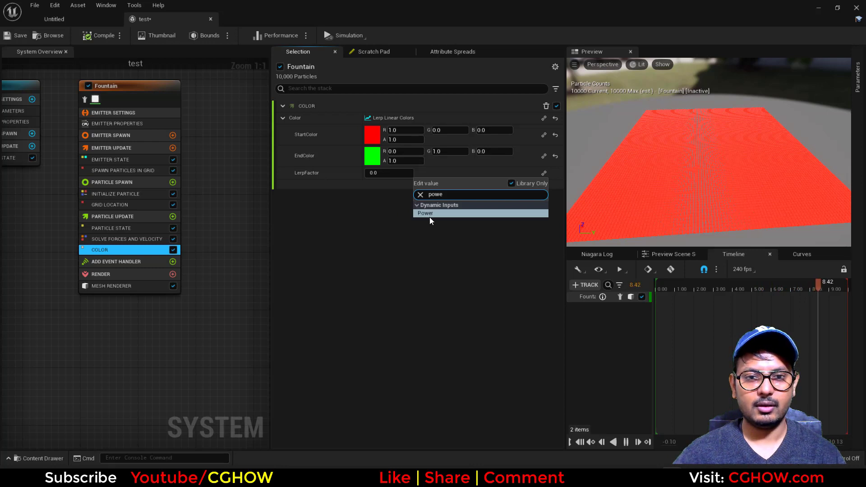
click(429, 216)
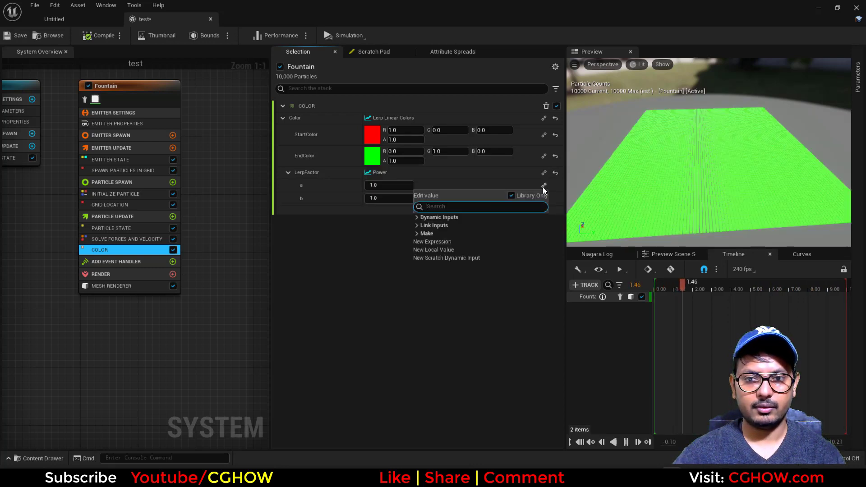
text(vec)
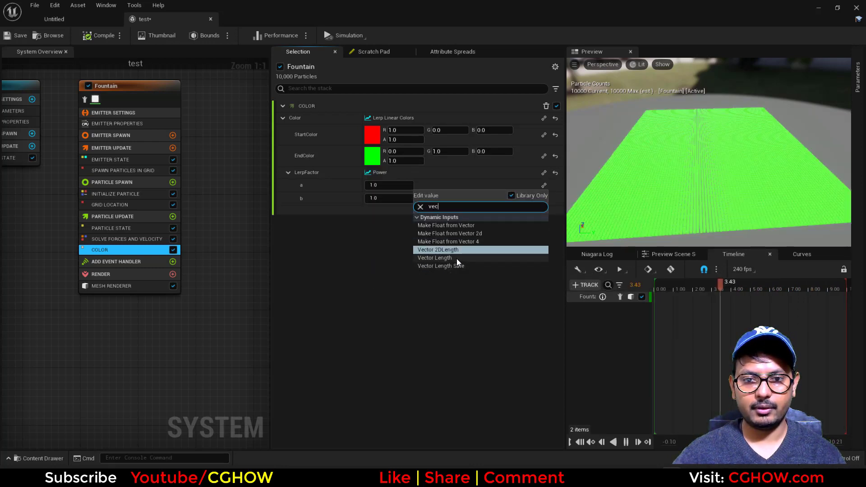
click(446, 259)
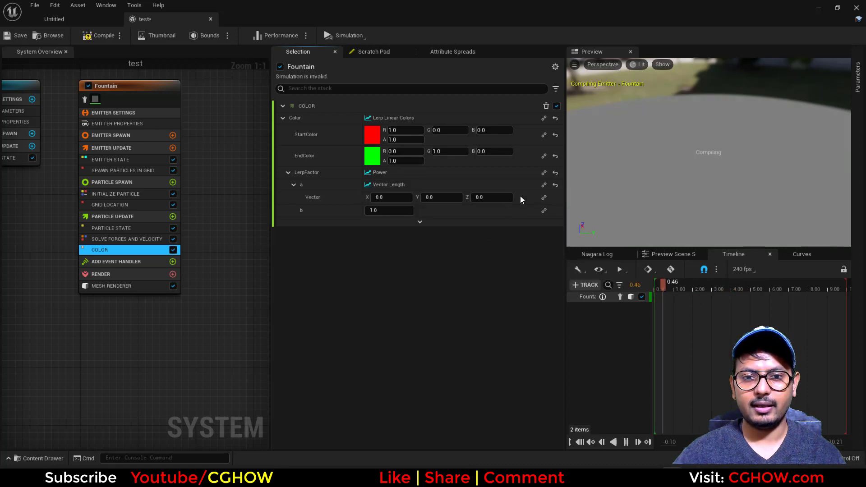
Step: Link the Vector Length's vector to Particles Velocity and set the Power's b value to about 4.29
click(544, 198)
text(velo)
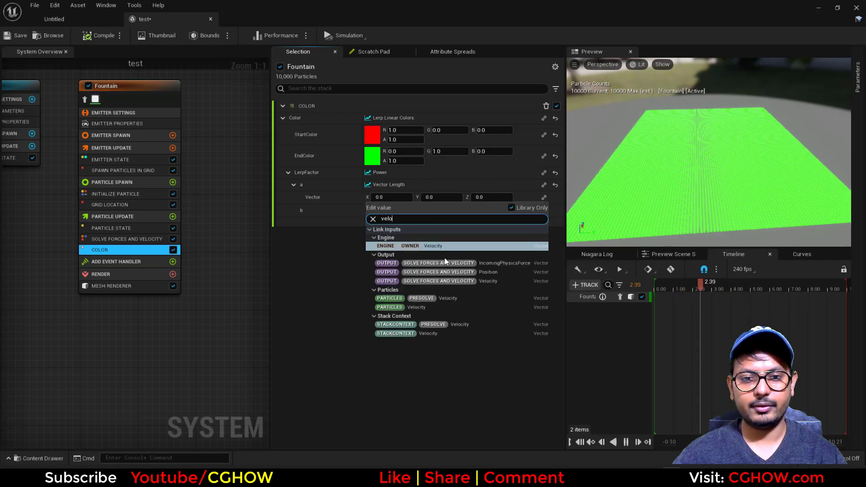
click(421, 308)
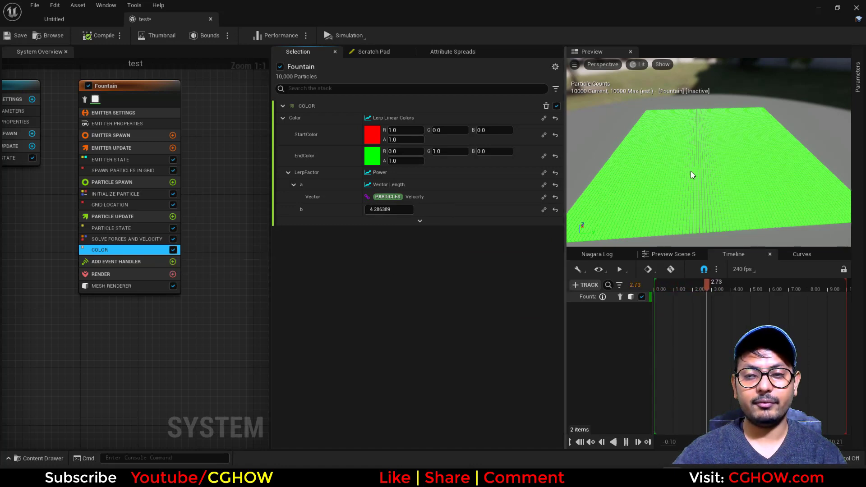
Step: Add a Curl Noise Force module to Particle Update and fix its dependency issue by moving it before Solve Forces and Velocity
click(172, 217)
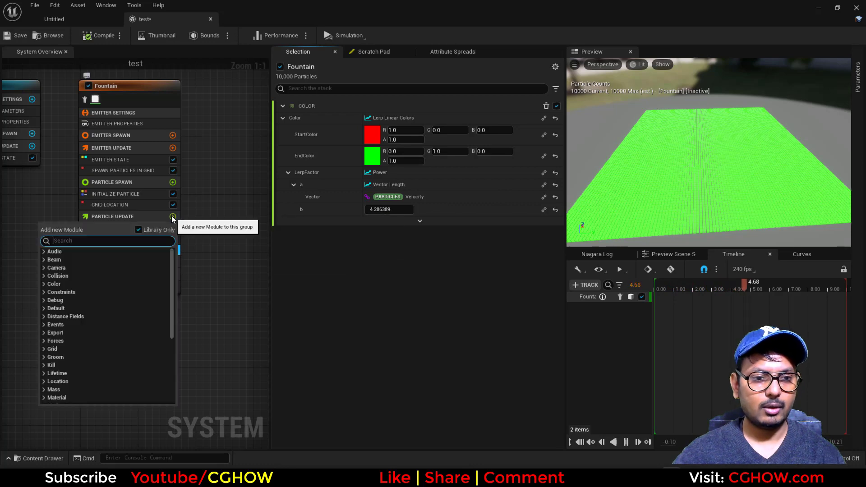
text(curl)
click(68, 264)
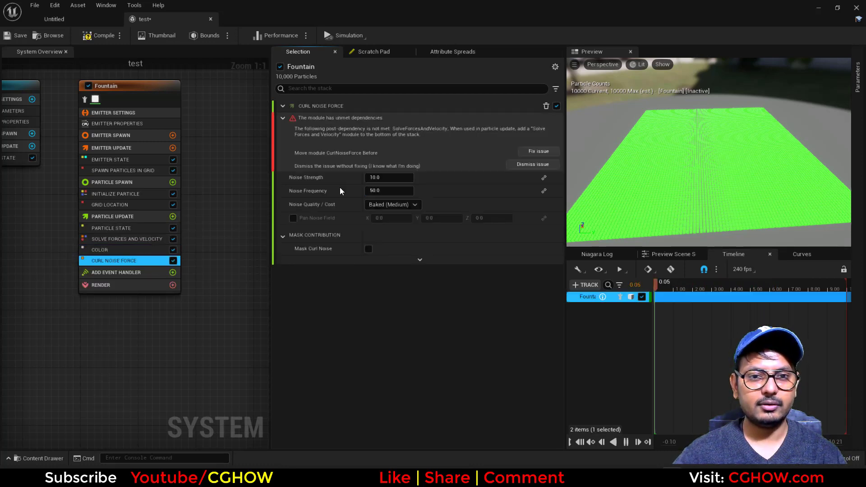
click(540, 157)
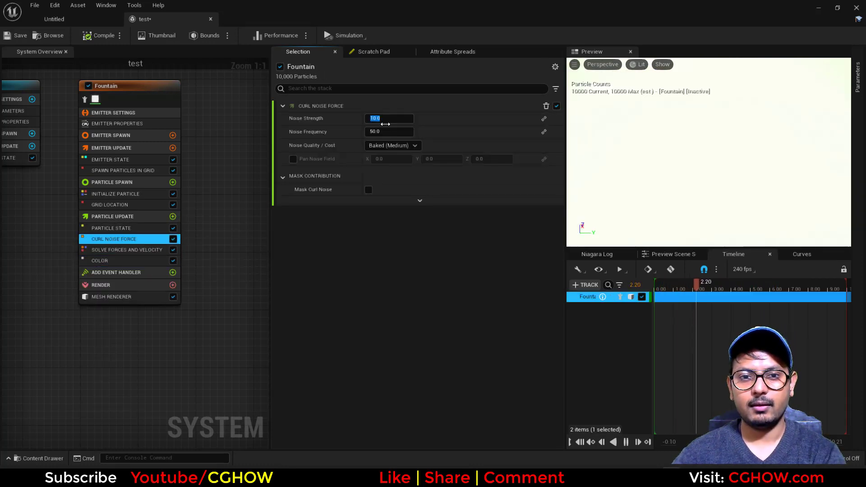
Step: Set the curl noise strength to 100 and frequency to 5, and enable Pan Noise Field with 0.1, 0.2, 0.3
click(293, 159)
click(484, 159)
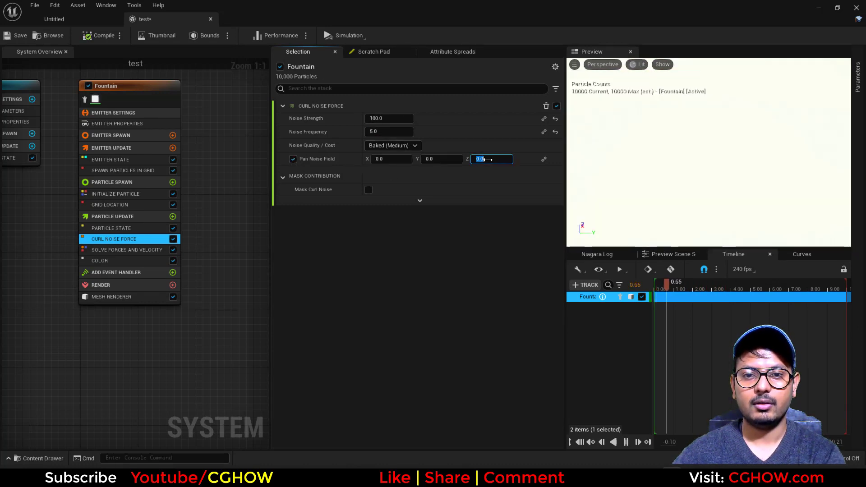
click(409, 162)
text(.)
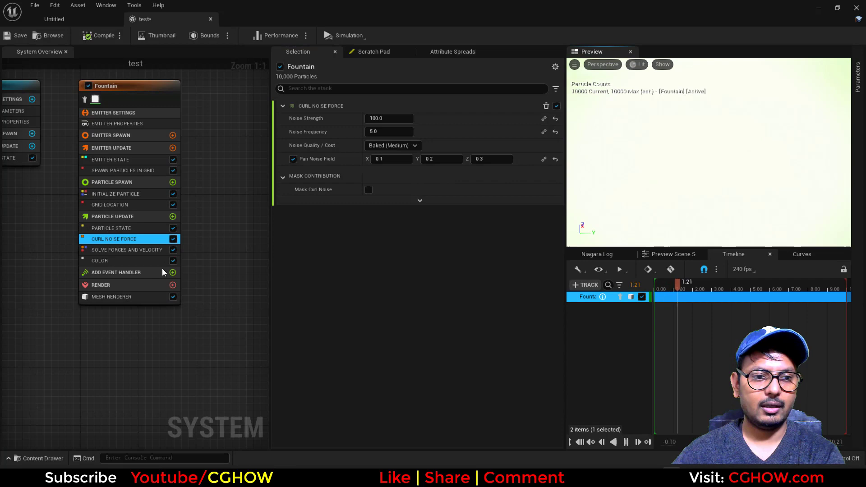
Step: Disable the Color module and scrub the preview timeline back to about 1.68 seconds
click(173, 262)
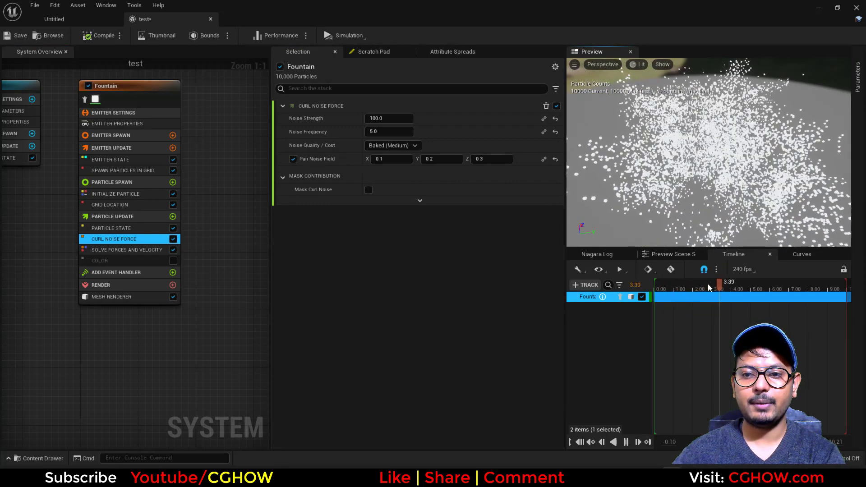
drag(707, 283, 686, 283)
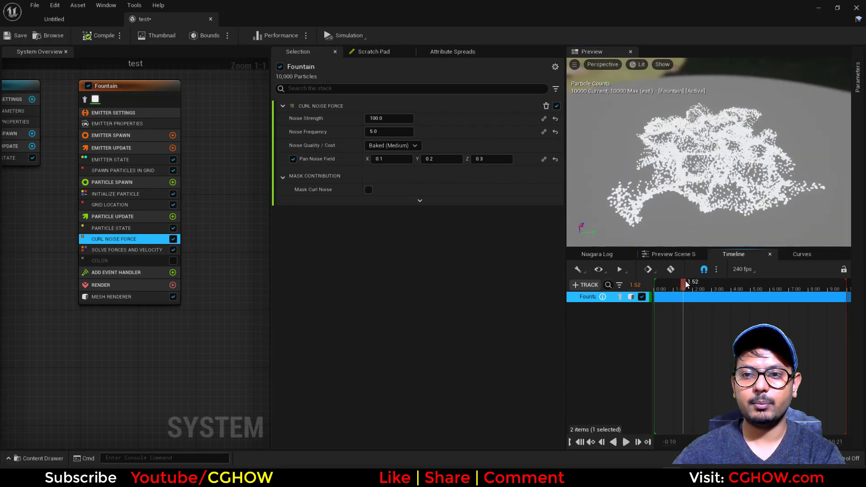
Step: Add a Spring Force module to Particle Update and link its Particle Equilibrium Position to Particles Initial Position
click(172, 218)
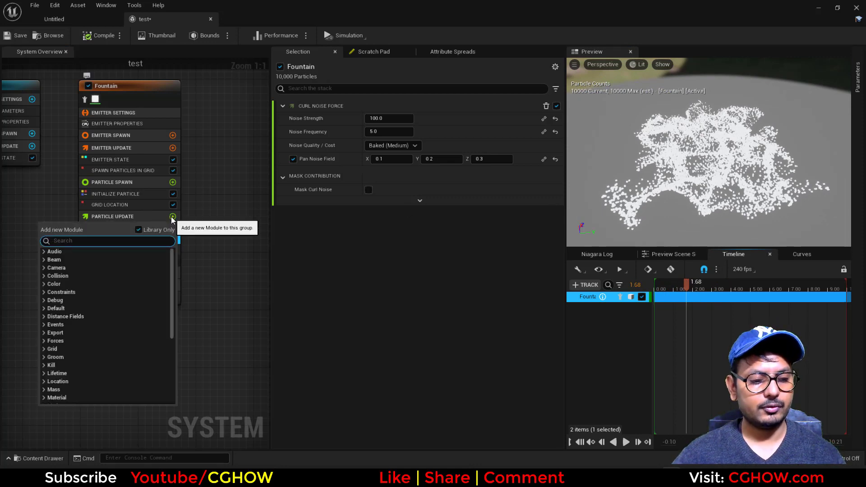
text(spr)
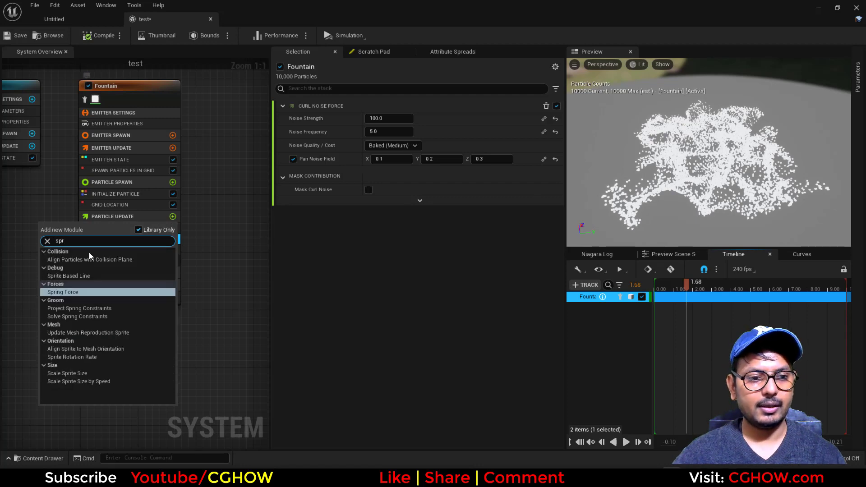
click(68, 293)
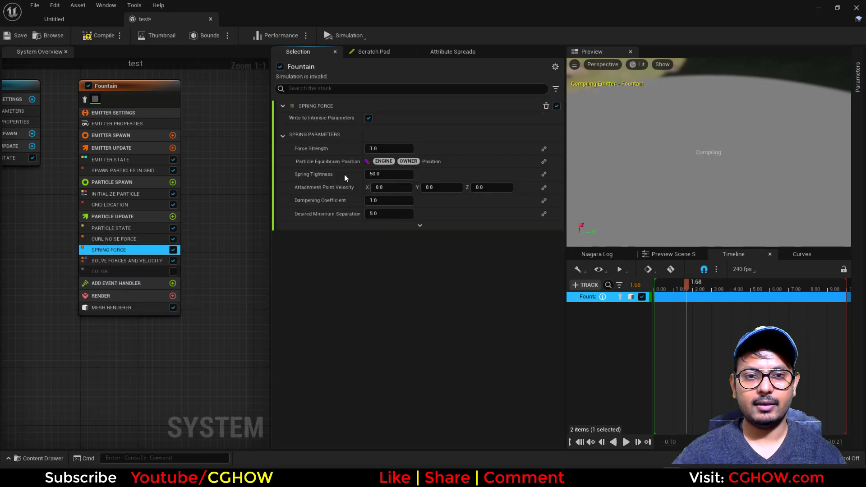
click(544, 161)
text(ini)
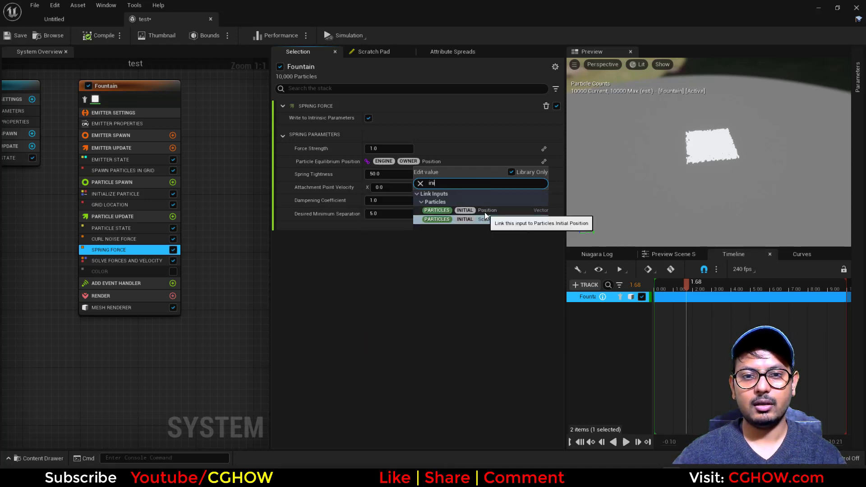
click(484, 212)
Step: Set the Spring Force's Spring Tightness to 5 and Desired Minimum Separation to 0, and check the motion in the preview
text(5)
key(Return)
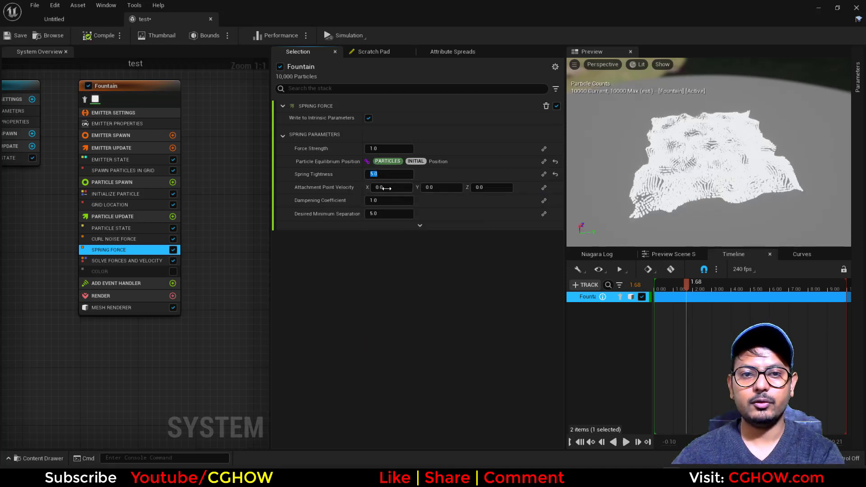
text(0)
key(Return)
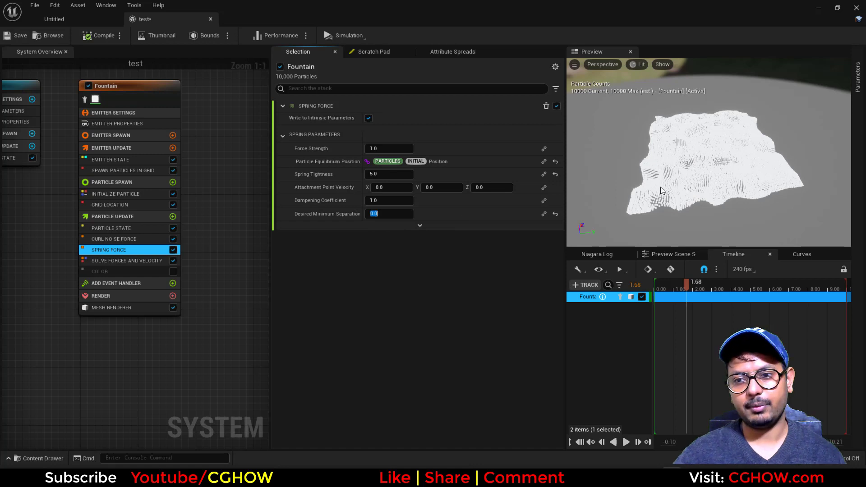
right_drag(661, 187, 663, 192)
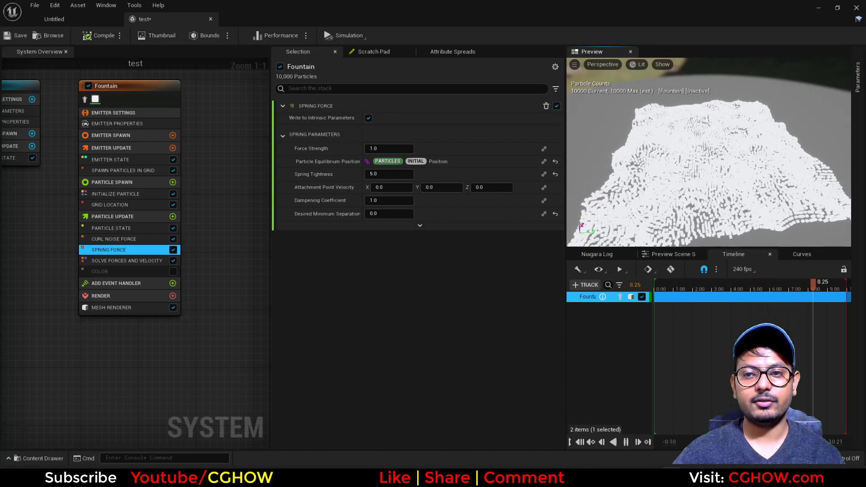
drag(711, 183, 767, 167)
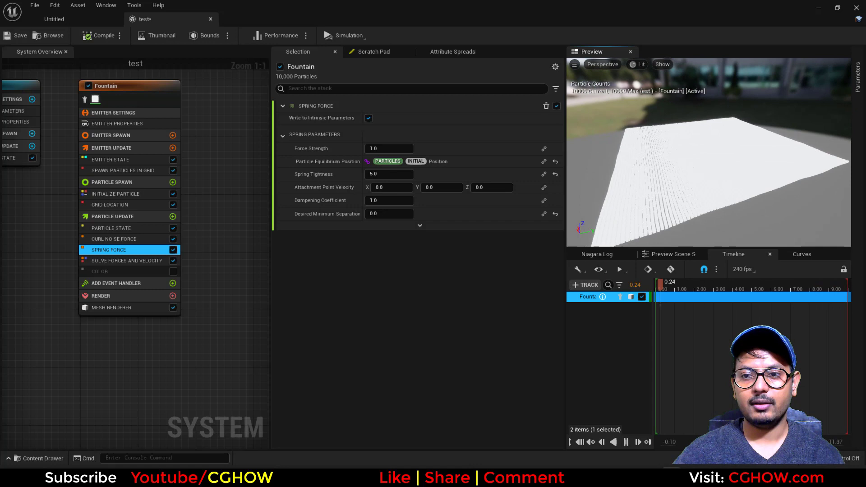
Step: Re-enable the Color module and set the Power input's b value to about 1.93
click(173, 271)
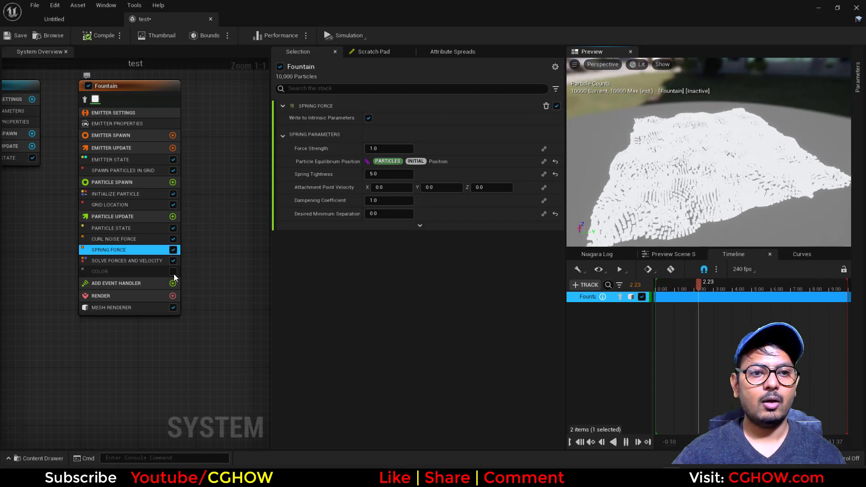
click(124, 272)
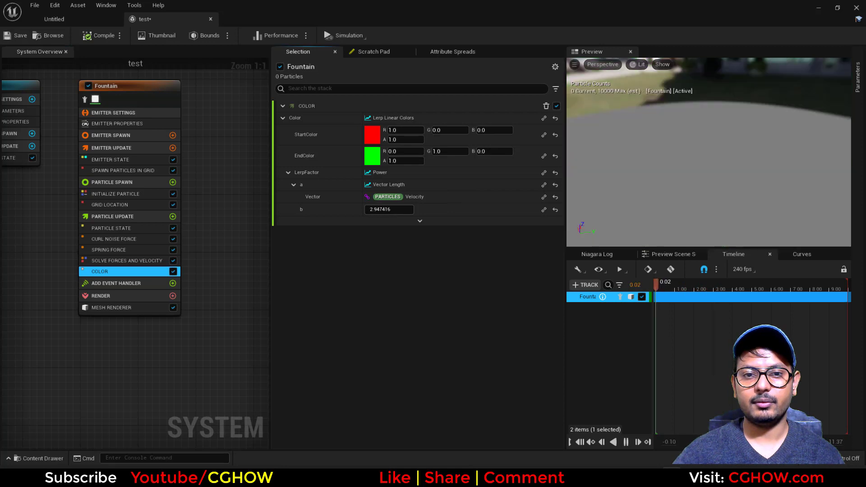
drag(379, 209, 352, 210)
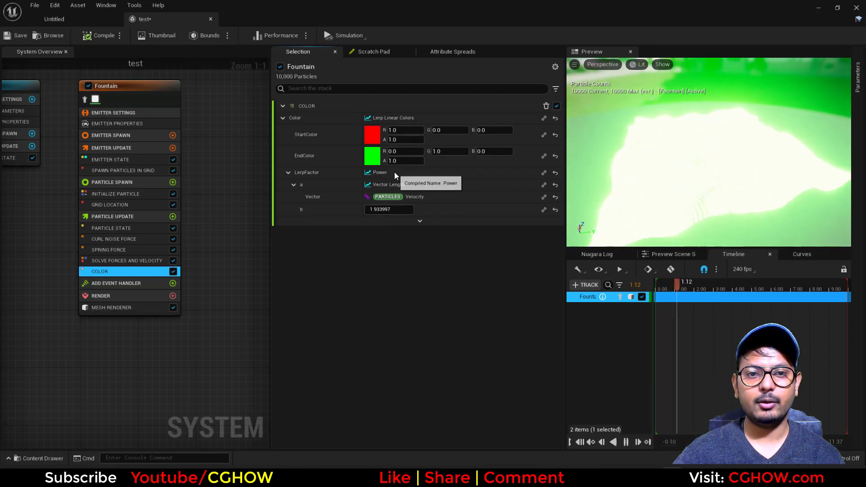
Step: Wrap the LerpFactor's Power input in a Clamp Float and set the Power's b value to about -0.81
right_click(394, 173)
click(434, 230)
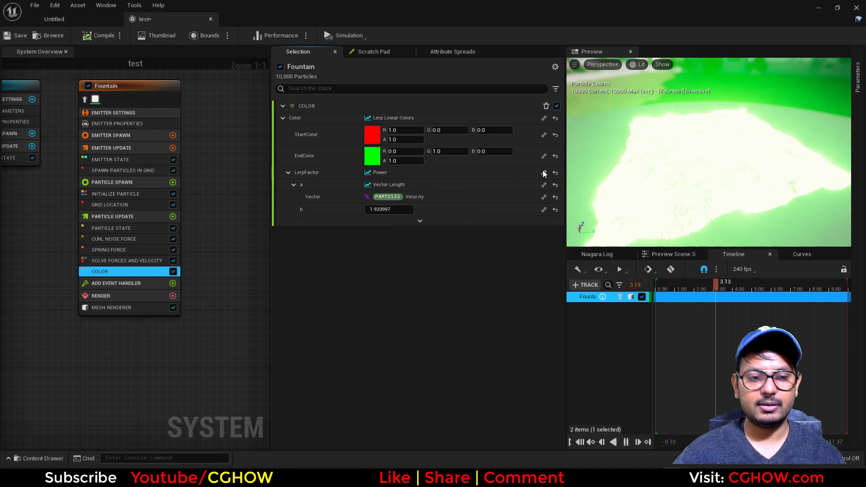
click(525, 182)
text(clam)
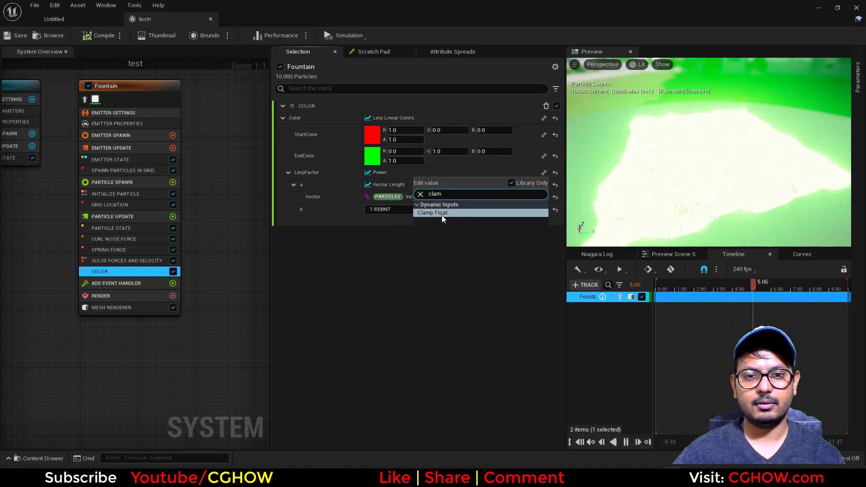
click(442, 216)
right_click(424, 188)
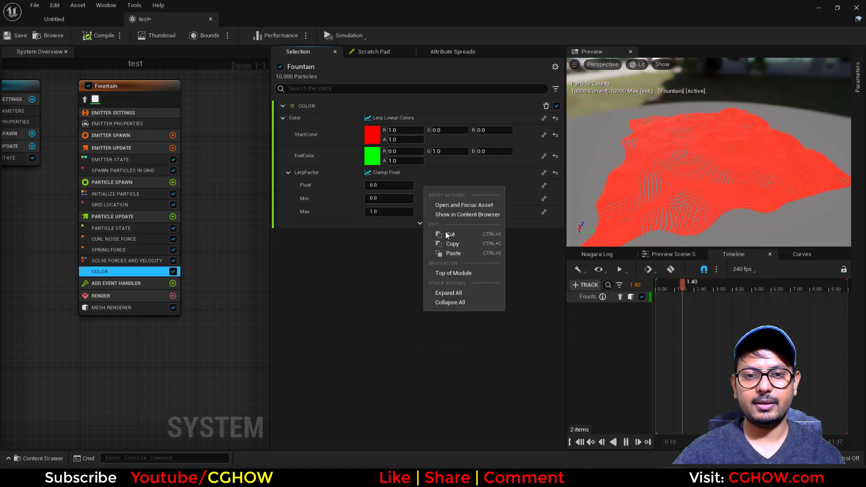
click(460, 252)
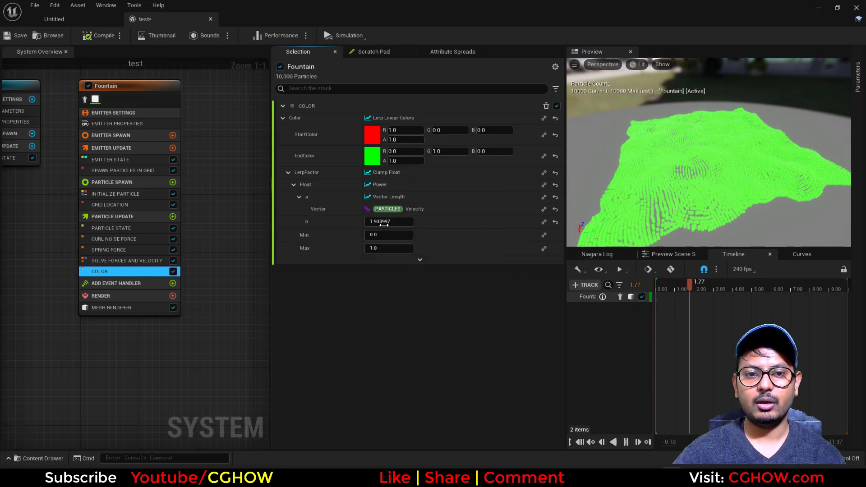
drag(383, 223, 361, 223)
drag(783, 193, 762, 211)
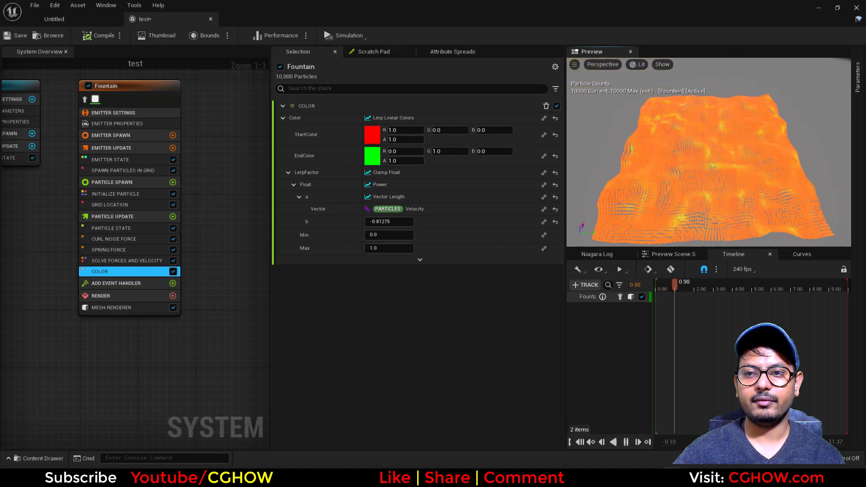
Step: Reset the Color module's LerpFactor and drive it with a new scratch dynamic input
click(556, 172)
click(545, 173)
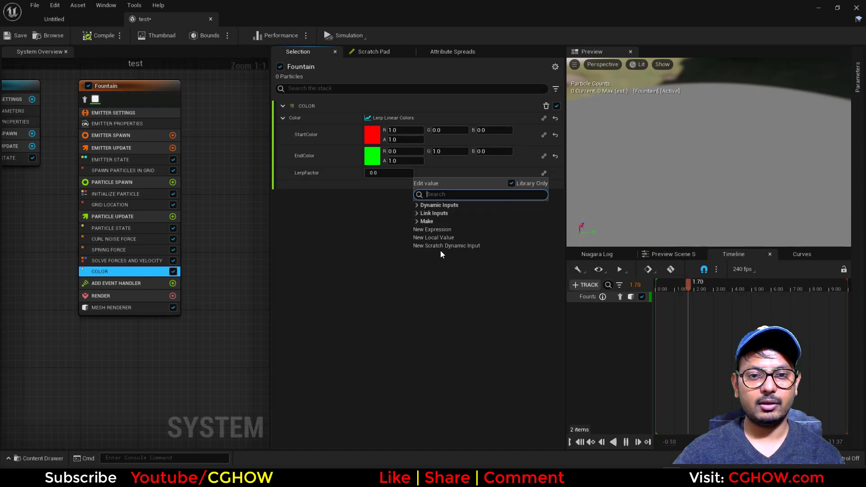
click(453, 245)
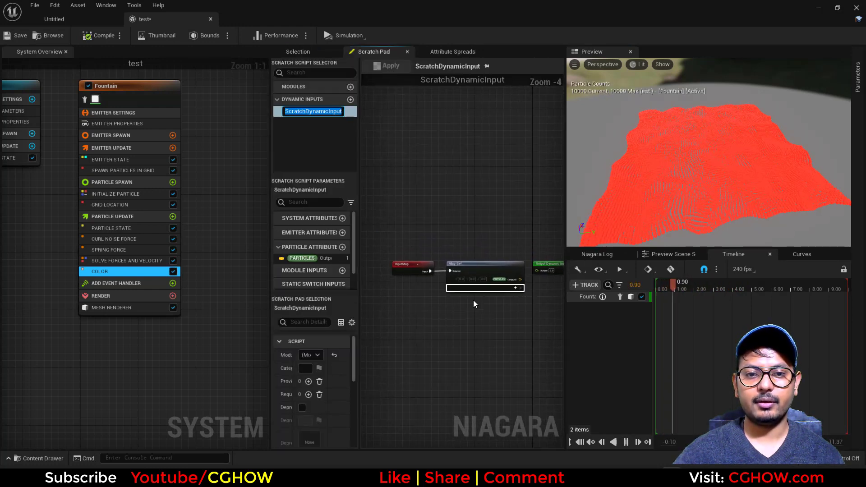
Step: Remove the Particles Output0 pin from the scratch script's Map Get node
scroll(472, 303, up, 3)
right_click(415, 209)
mouse_move(441, 276)
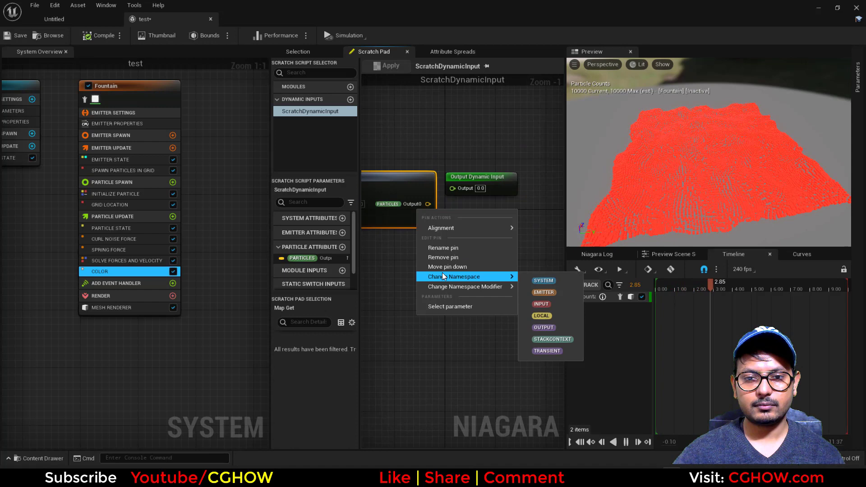
click(447, 258)
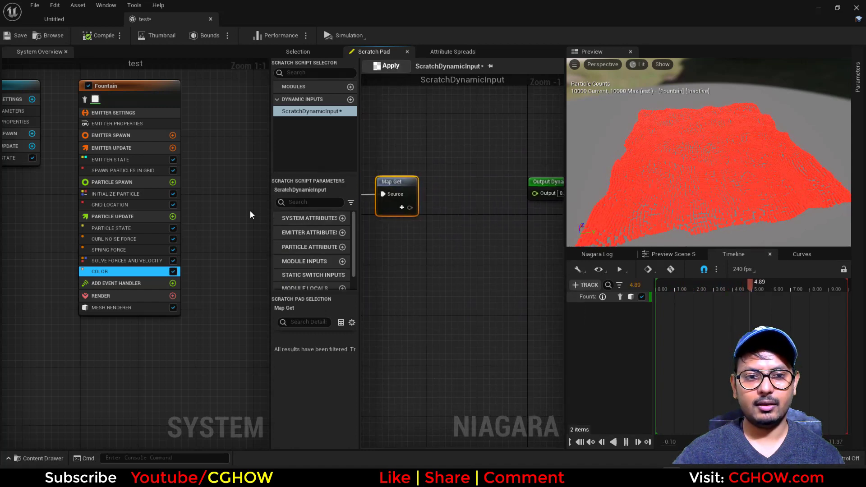
Step: Widen the scratch pad area and add Particles Velocity as an output of the Map Get node
drag(269, 205, 123, 208)
scroll(368, 254, up, 1)
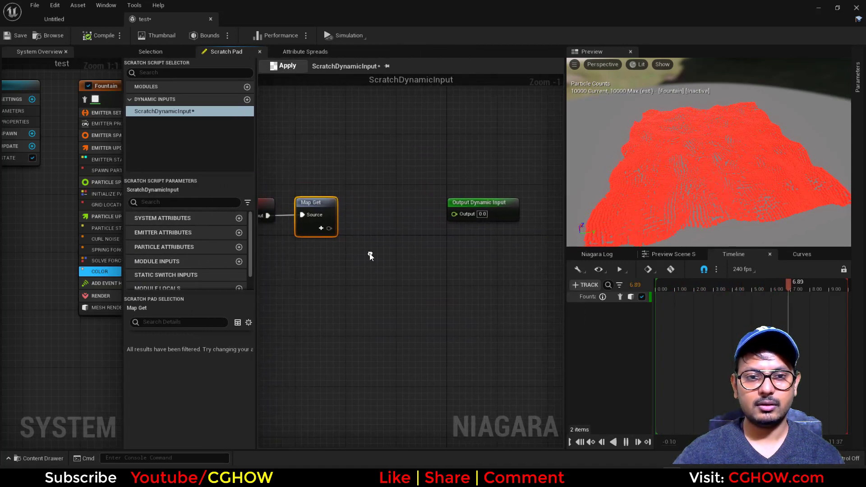
click(319, 227)
text(vec)
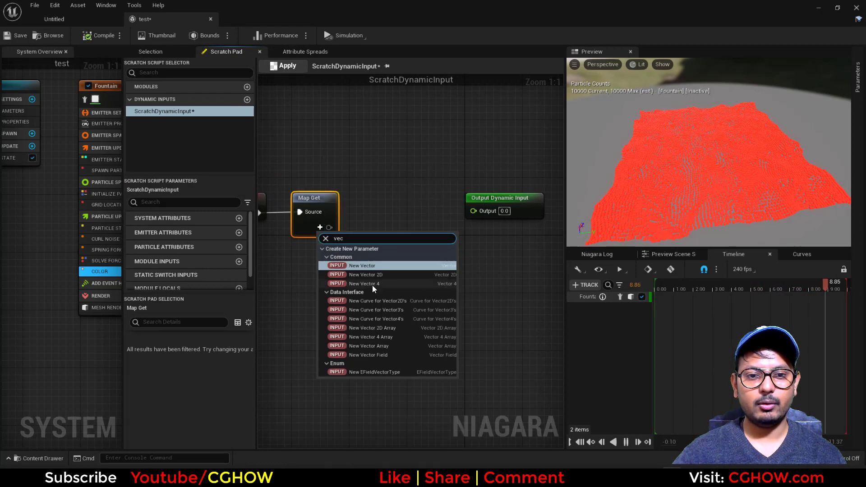
key(BackSpace)
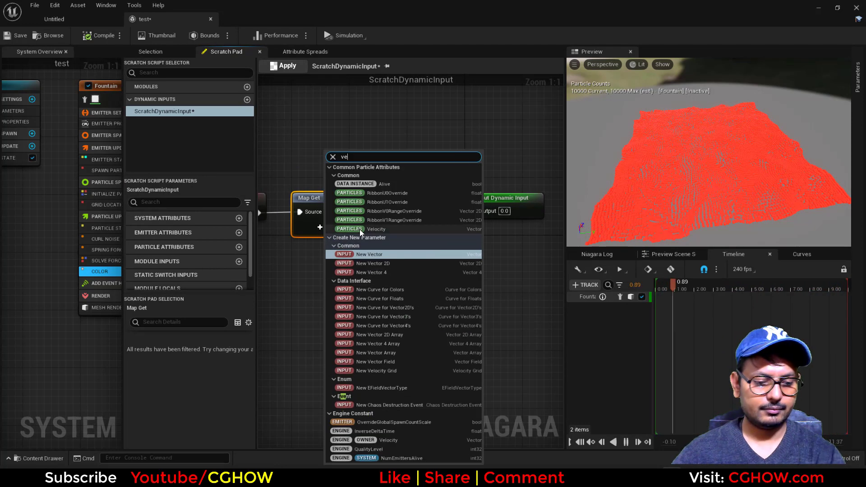
text(l)
click(366, 265)
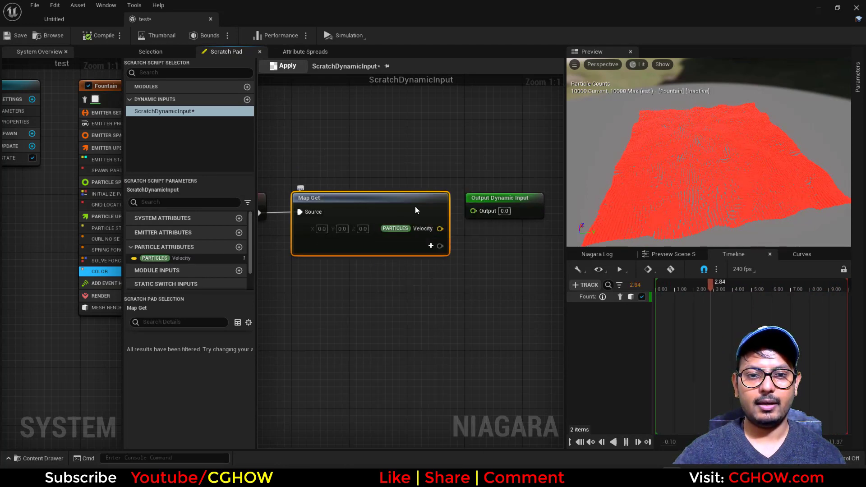
Step: Split the Map Get's Velocity output with a Break Vector node and place it above the Map Get node
drag(415, 206, 331, 117)
text(brea)
click(443, 174)
right_drag(451, 140, 441, 134)
drag(393, 111, 366, 110)
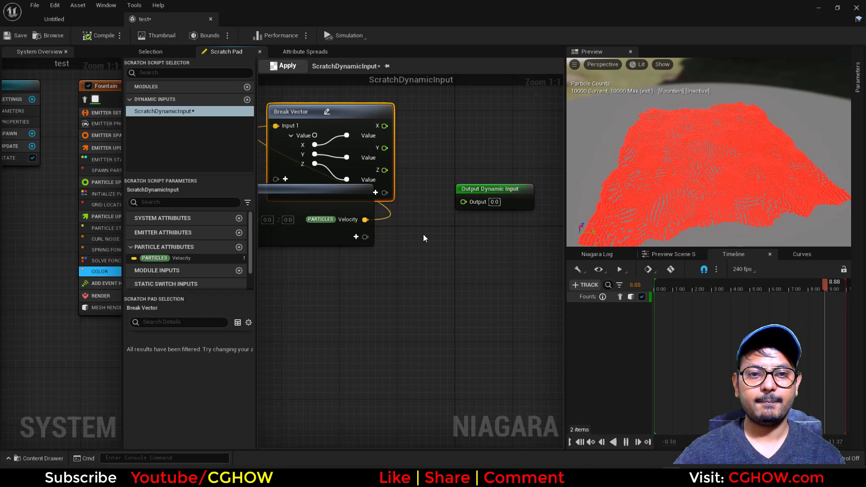
Step: Add a Multiply node, take the Abs of the Break Vector's X output, and wire the Abs result into Multiply's A
right_drag(415, 211, 391, 215)
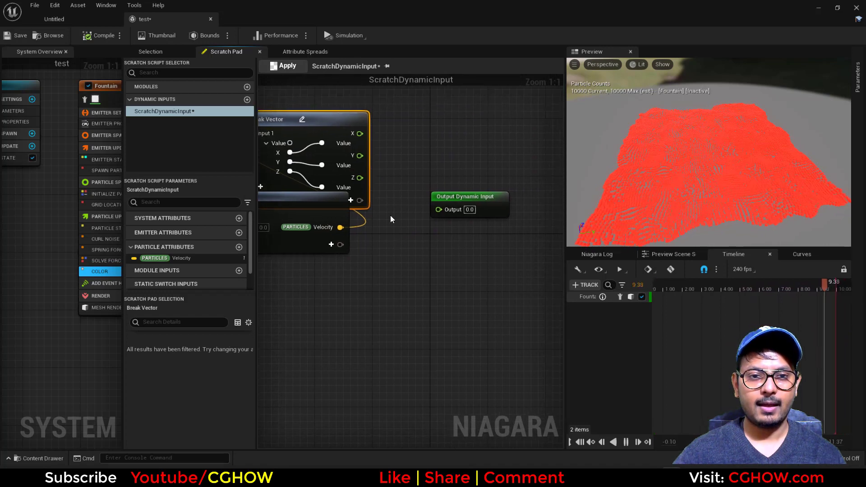
click(386, 242)
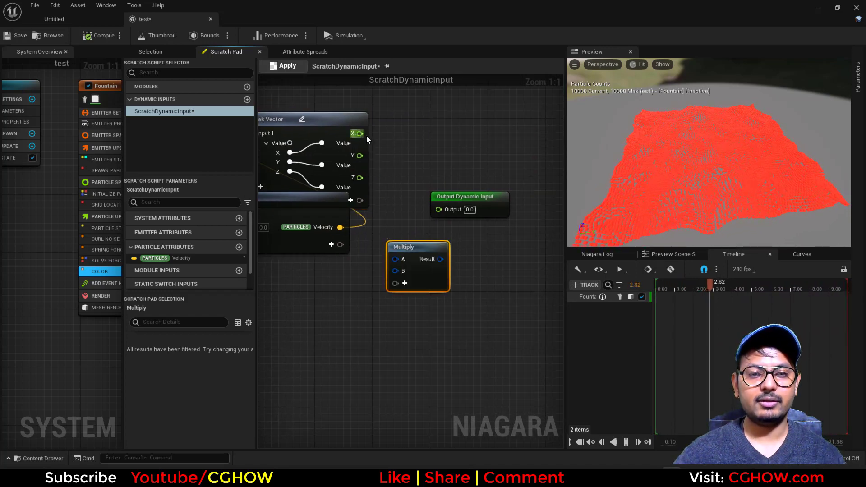
drag(397, 130, 397, 130)
text(ab)
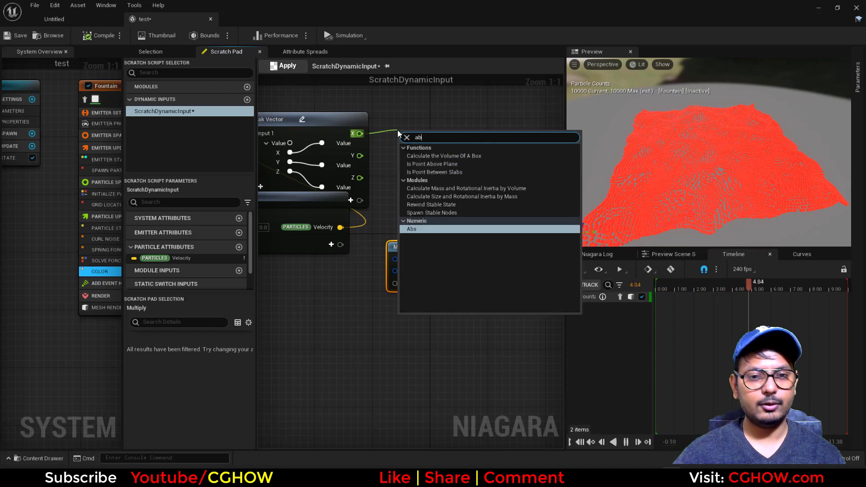
click(420, 229)
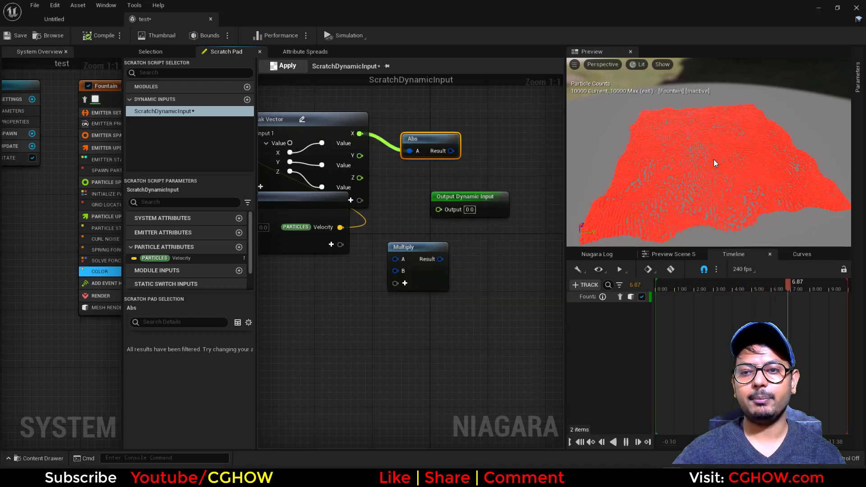
drag(415, 120, 395, 259)
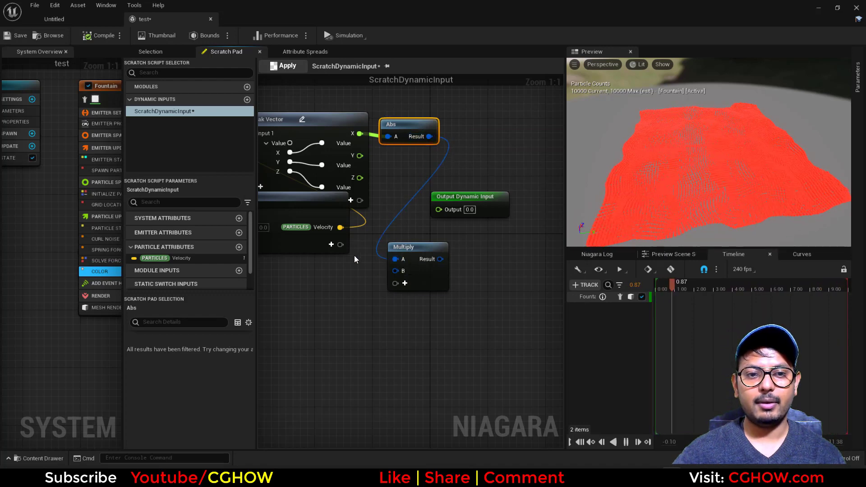
Step: Convert Multiply's B pin to float and expose it on the Map Get node as a module input named multiplier
right_click(395, 270)
mouse_move(464, 298)
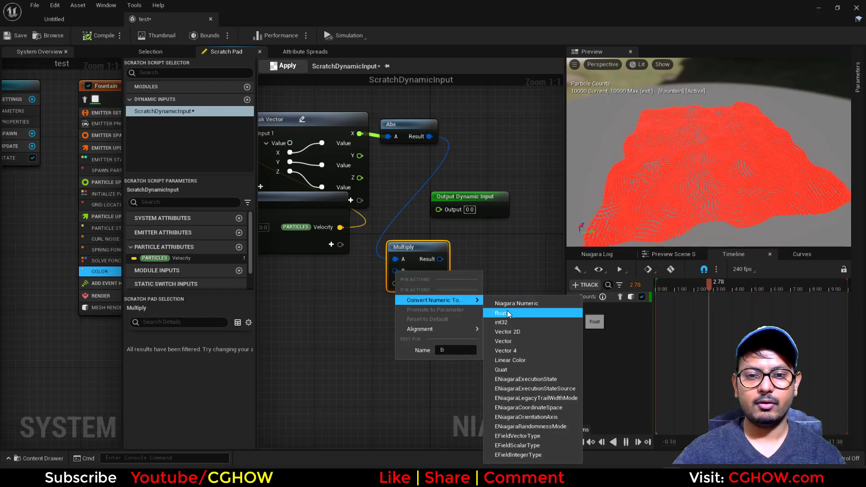
click(541, 314)
drag(396, 272, 337, 246)
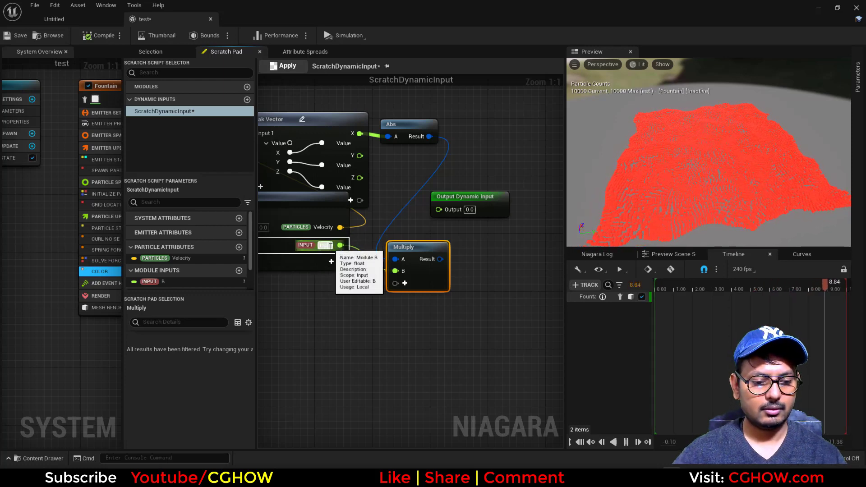
click(330, 247)
text(multiplier)
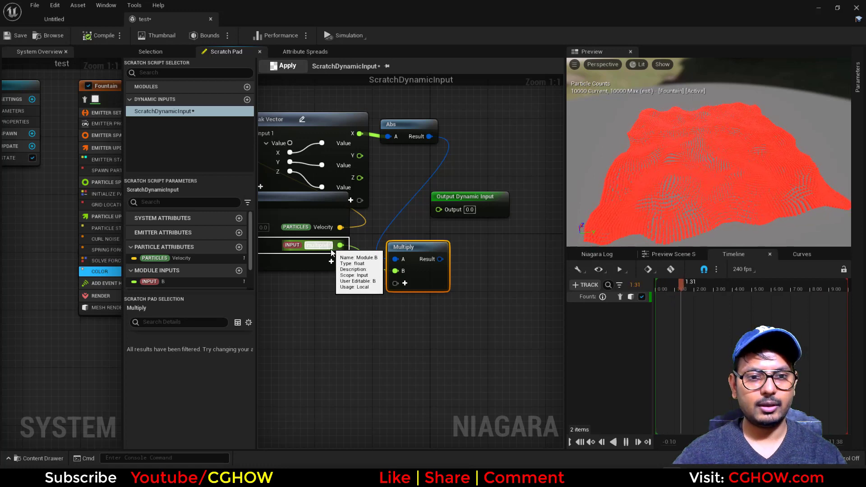
key(Return)
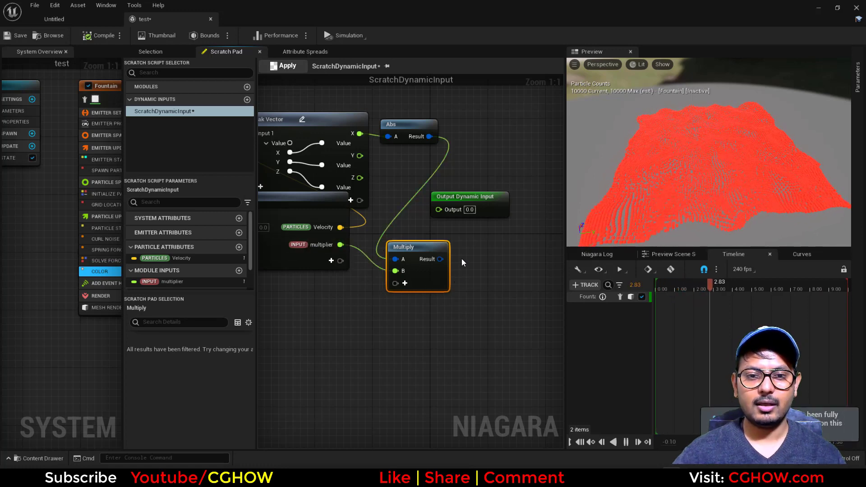
Step: Add a Pow node after the Multiply result and feed its float B pin from a new module input named power
right_drag(462, 259, 442, 257)
key(e)
click(448, 255)
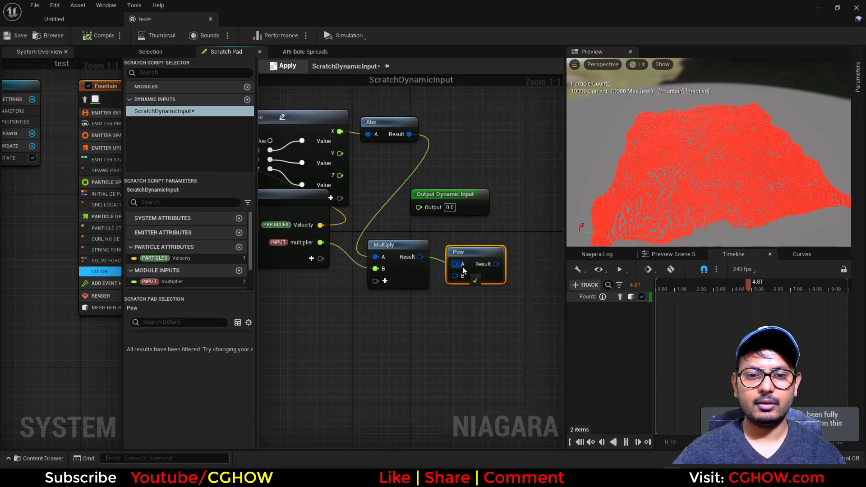
right_click(456, 278)
mouse_move(526, 305)
click(557, 314)
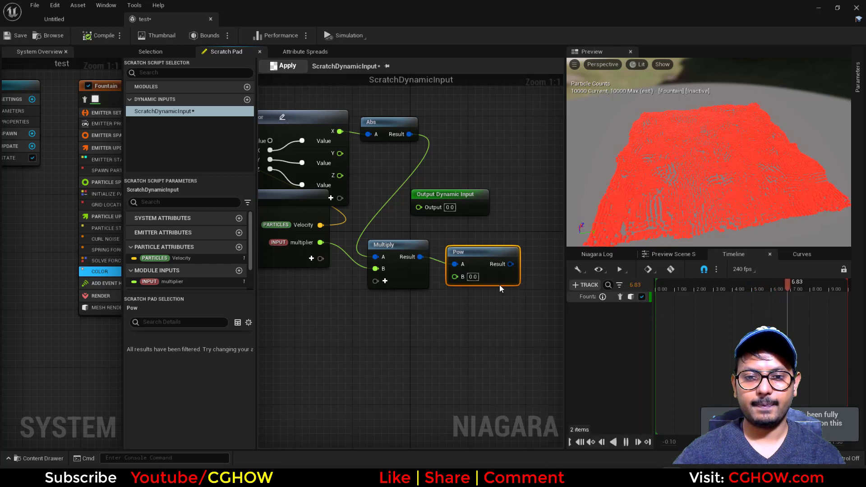
drag(324, 260, 320, 259)
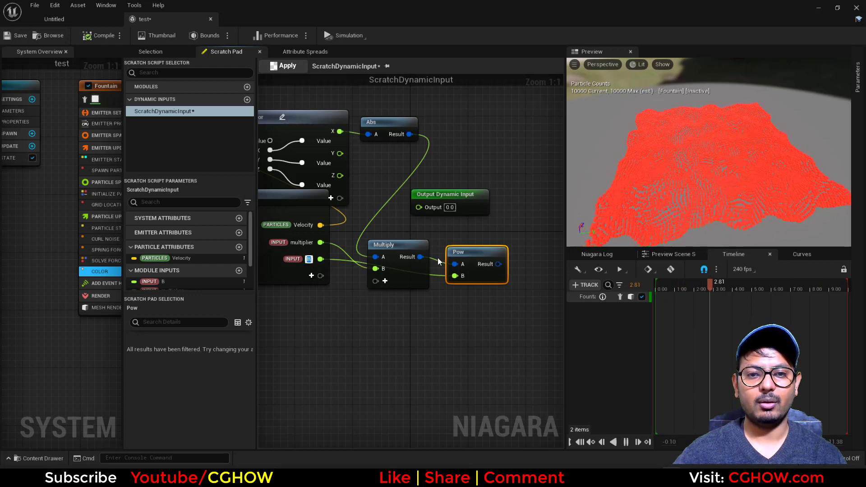
text(power)
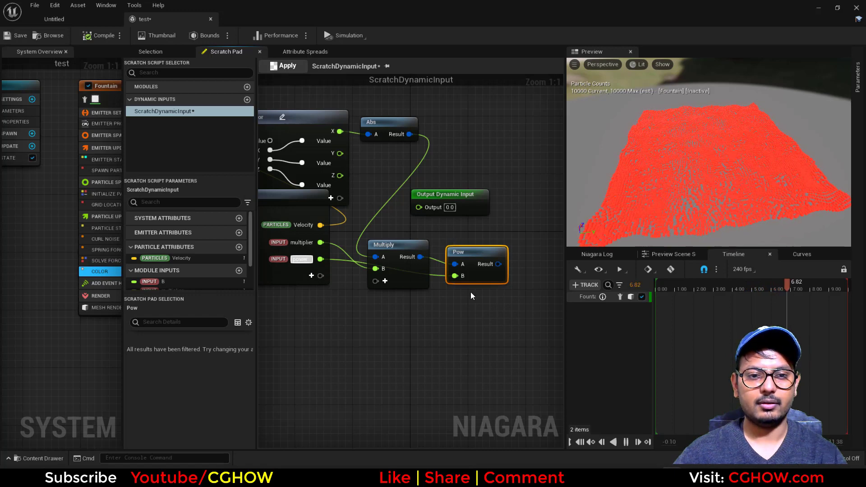
key(Return)
Step: Add a Clamp node after the Pow result and convert its Min and Max pins to float
right_drag(518, 258, 496, 269)
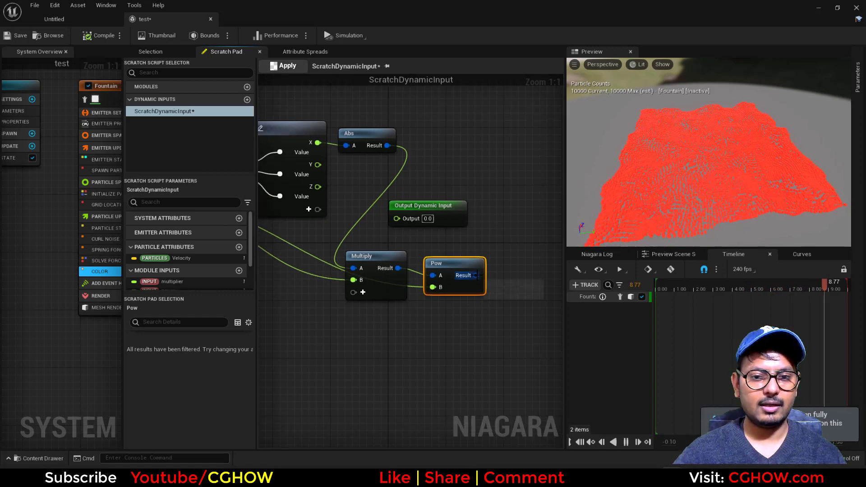
drag(477, 275, 514, 264)
text(clam)
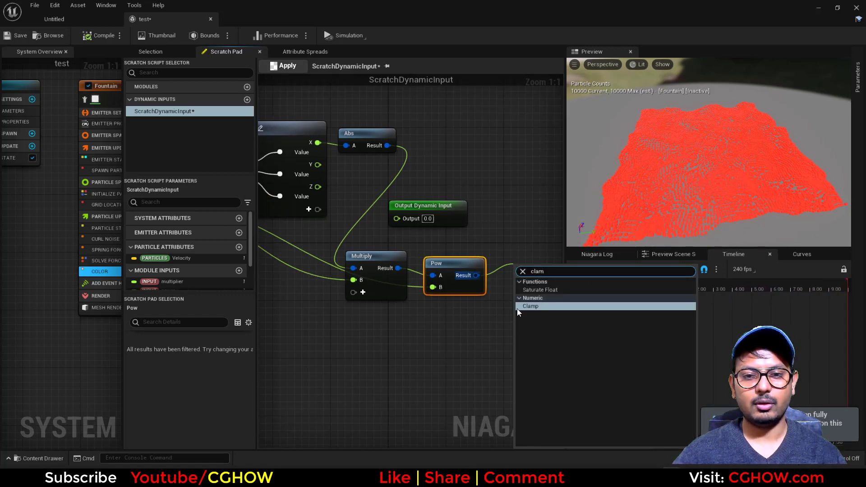
click(528, 306)
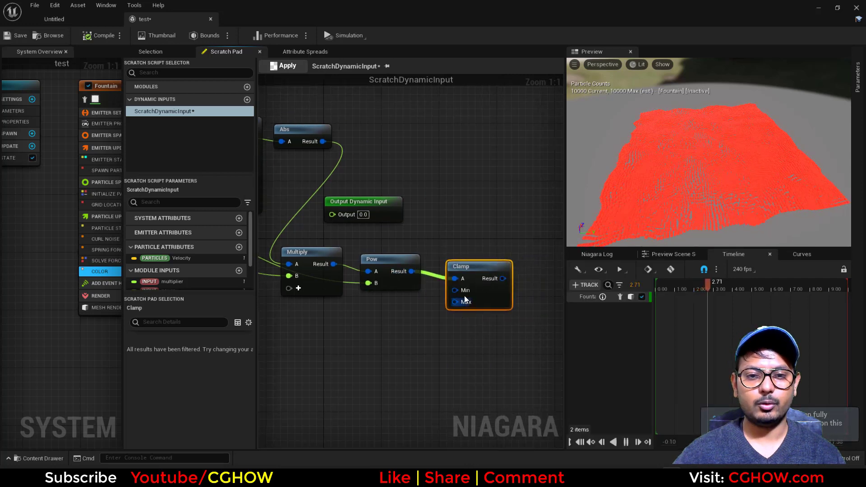
right_click(459, 291)
mouse_move(534, 319)
click(564, 316)
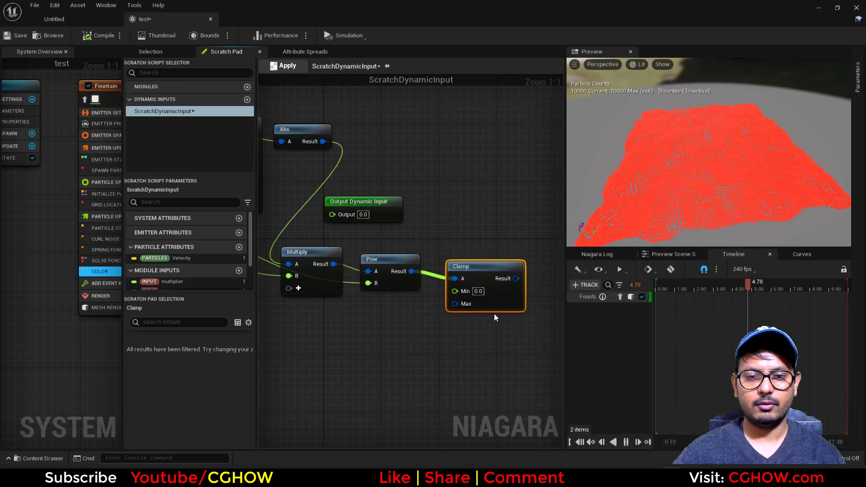
right_click(462, 304)
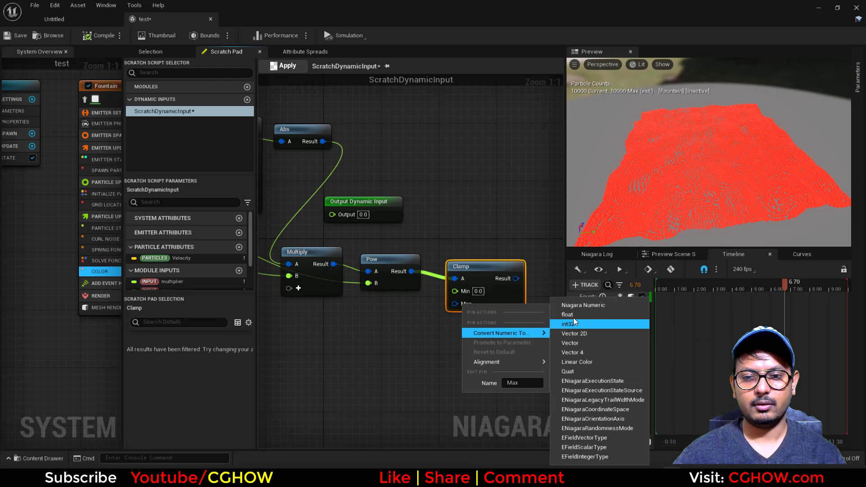
click(569, 315)
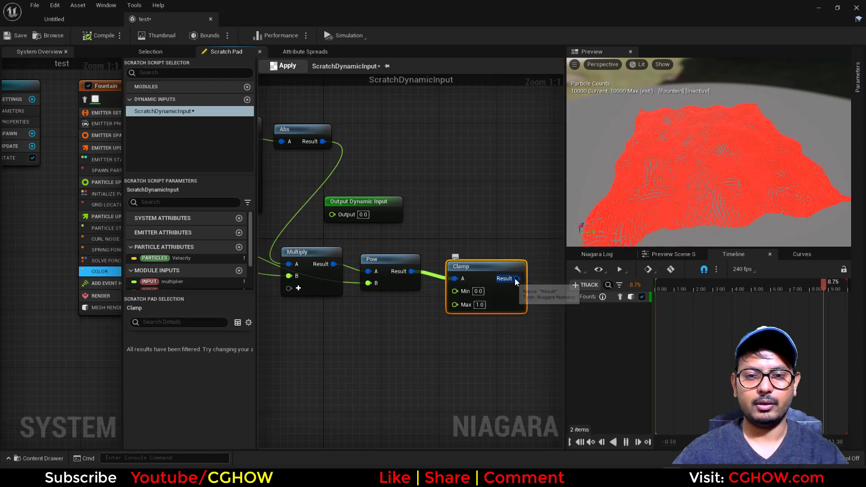
Step: Connect the Clamp result to the Output Dynamic Input node and apply the scratch script
drag(517, 278, 335, 215)
click(284, 66)
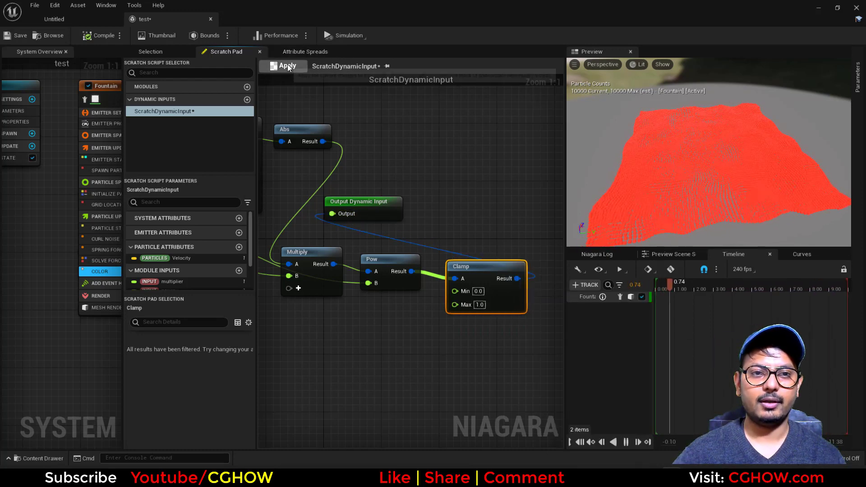
click(303, 52)
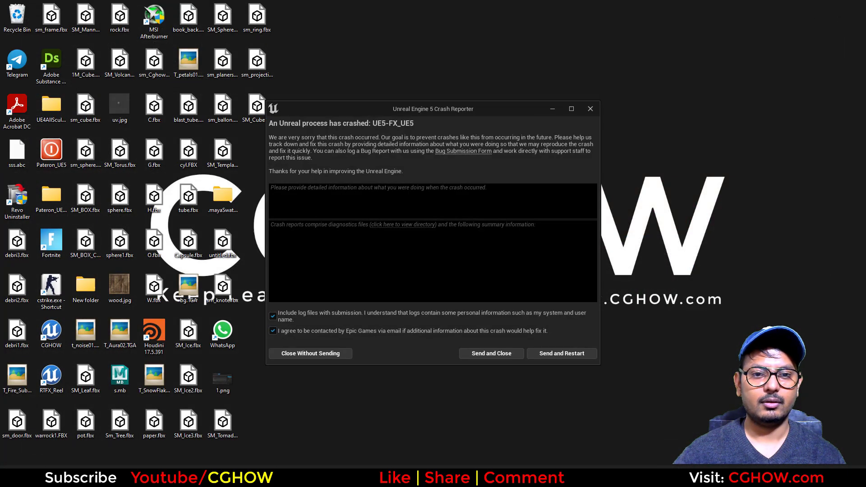
Step: Send the crash report with a restart of the project, and reopen the test Niagara system from the test folder
click(576, 355)
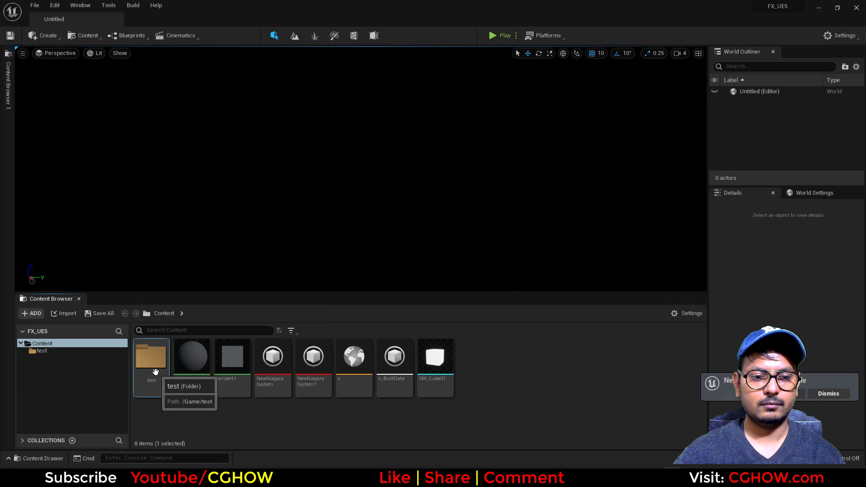
double_click(155, 371)
double_click(151, 361)
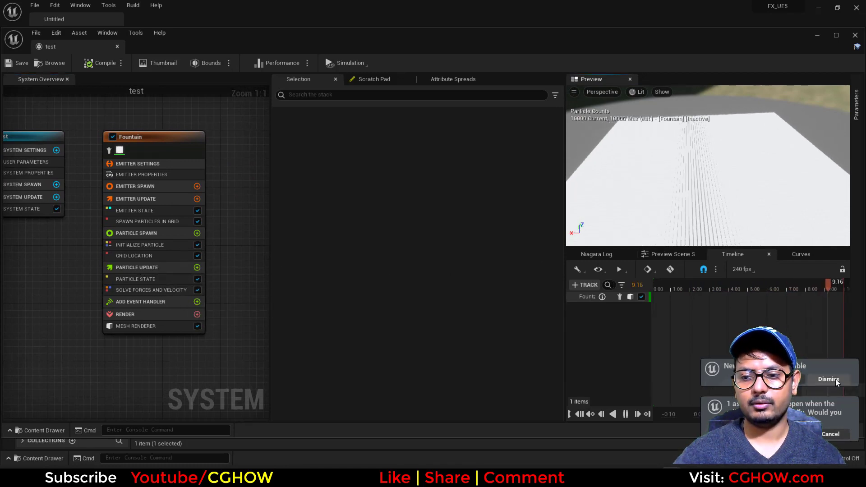
click(830, 434)
Step: Add a Curl Noise Force to Particle Update ahead of Solve Forces and Velocity, and dock the test editor in the main window
right_drag(212, 268, 211, 232)
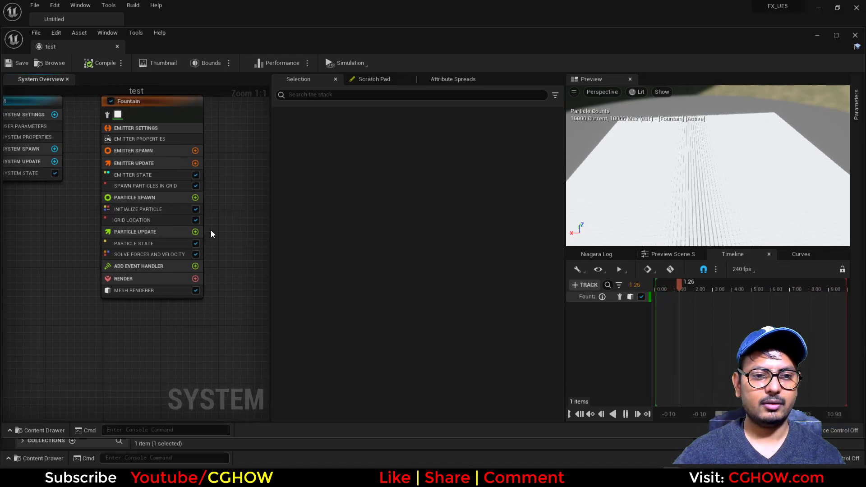
click(195, 232)
text(curl)
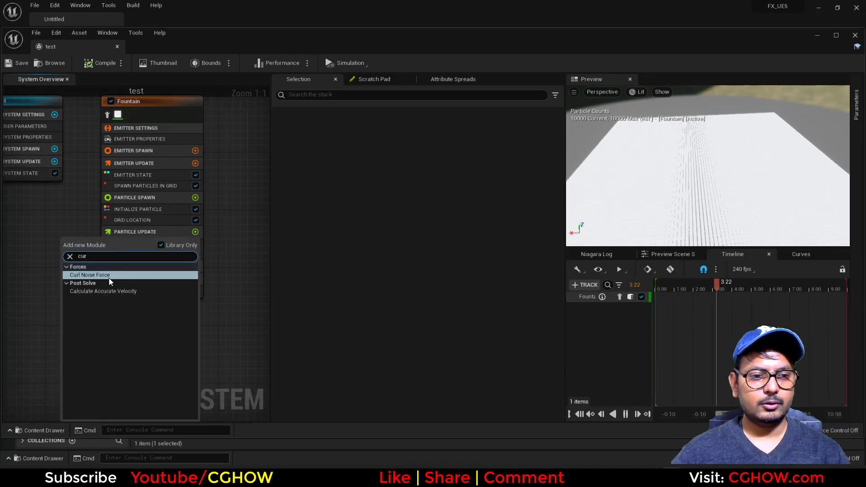
click(109, 277)
drag(93, 53, 144, 20)
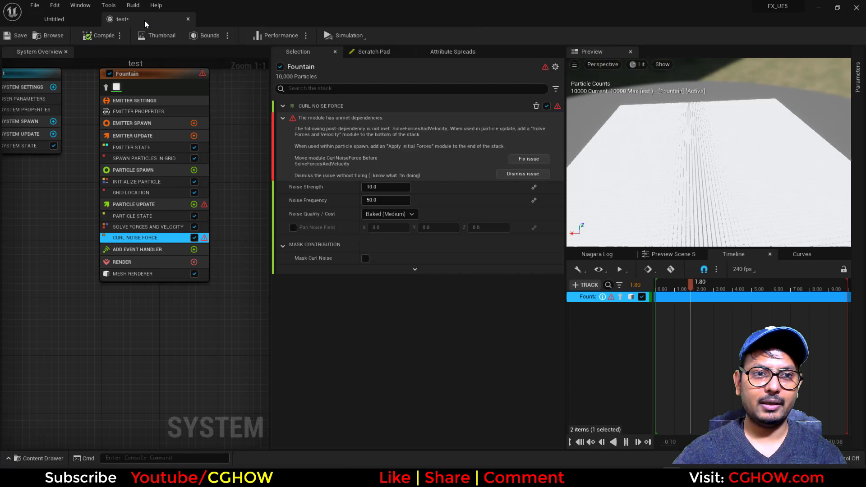
click(530, 159)
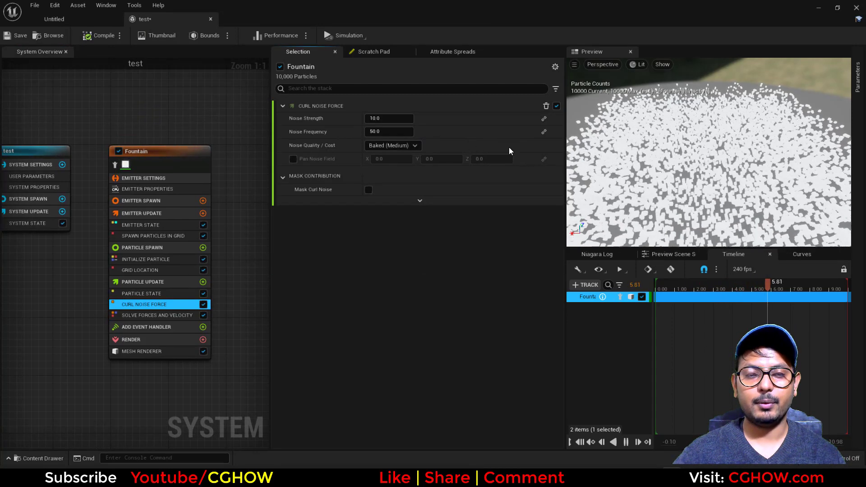
Step: Set the curl noise frequency to 5 and enable Pan Noise Field with X 0.1, Y 0.2 and Z 0.3
click(379, 133)
text(5)
key(Return)
click(292, 159)
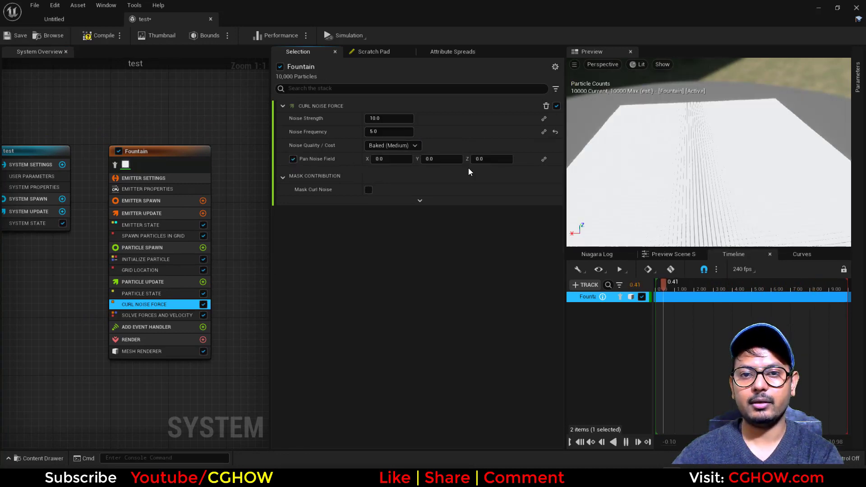
click(483, 159)
text(.3)
click(436, 160)
text(.)
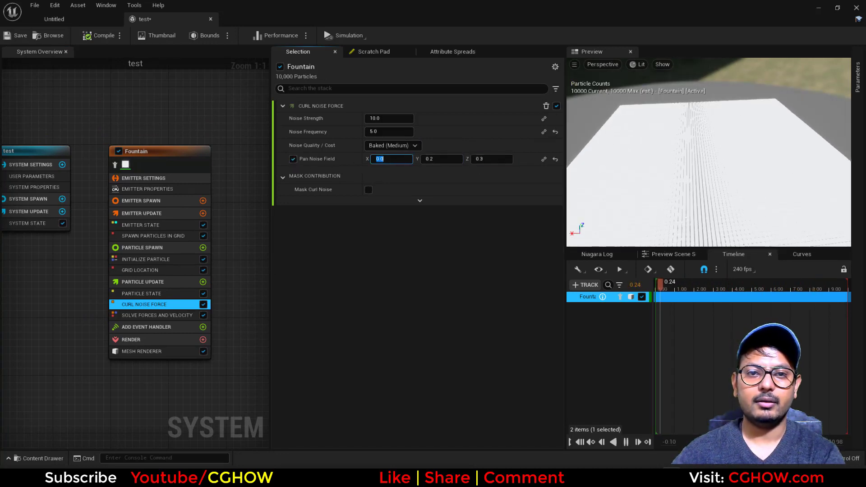
Step: Add a Spring Force module to the Fountain emitter's Particle Update group
click(204, 283)
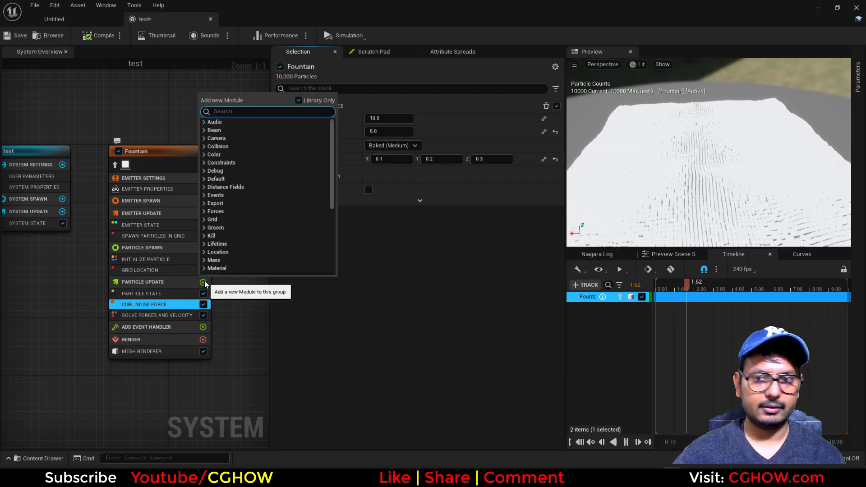
text(spi)
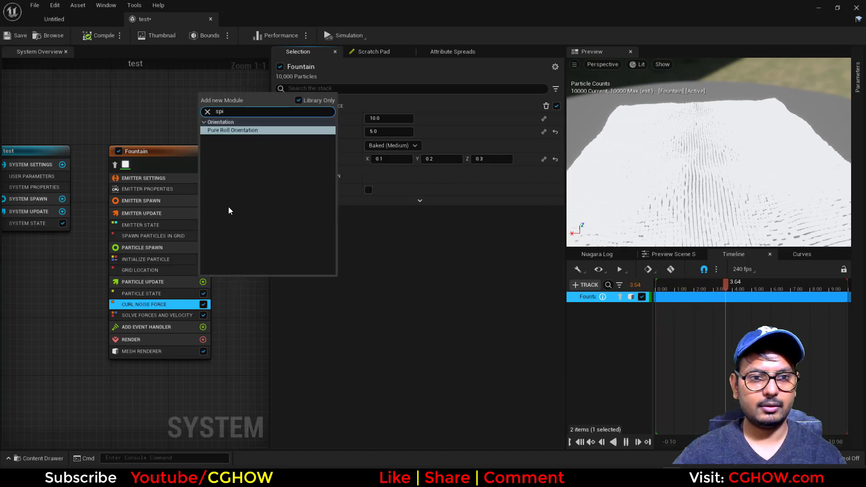
key(BackSpace)
text(rin)
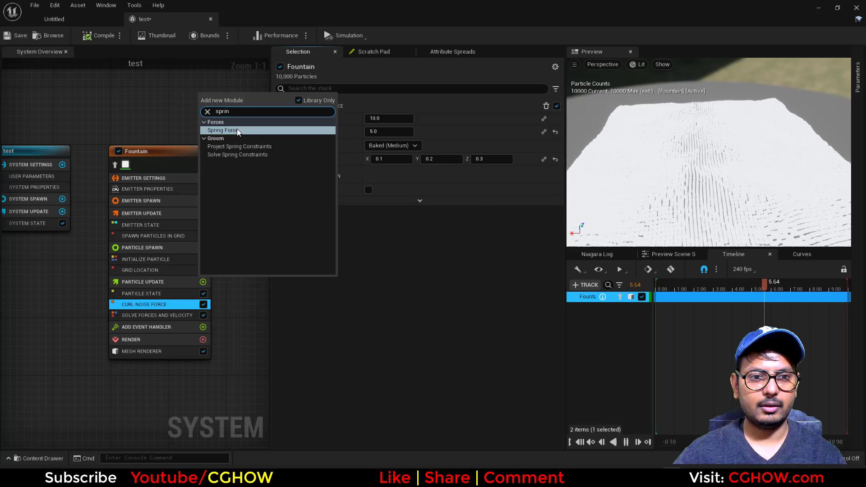
click(237, 130)
Step: Link the spring's Particle Equilibrium Position to Particles Initial Position and set Spring Tightness to 5
click(539, 154)
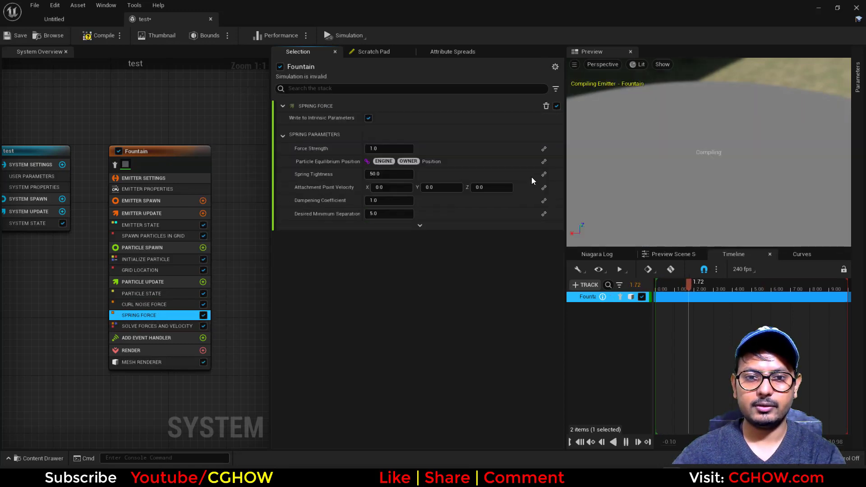
click(544, 161)
text(ini)
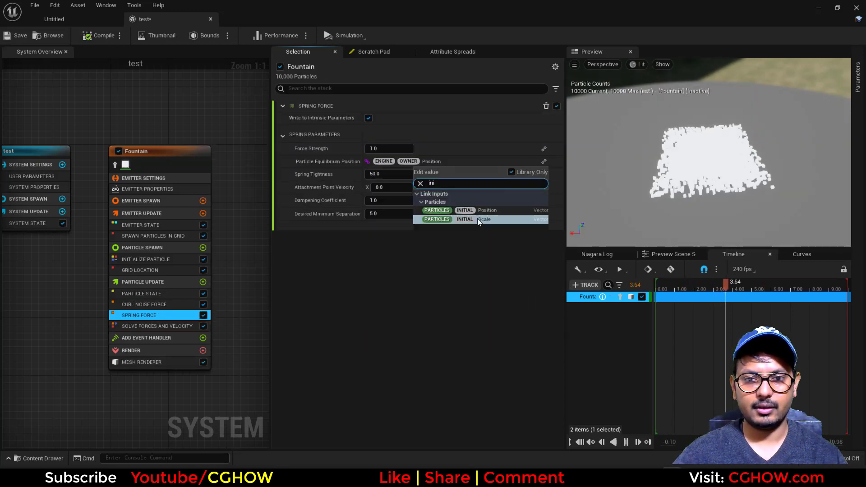
click(484, 210)
click(388, 174)
text(5)
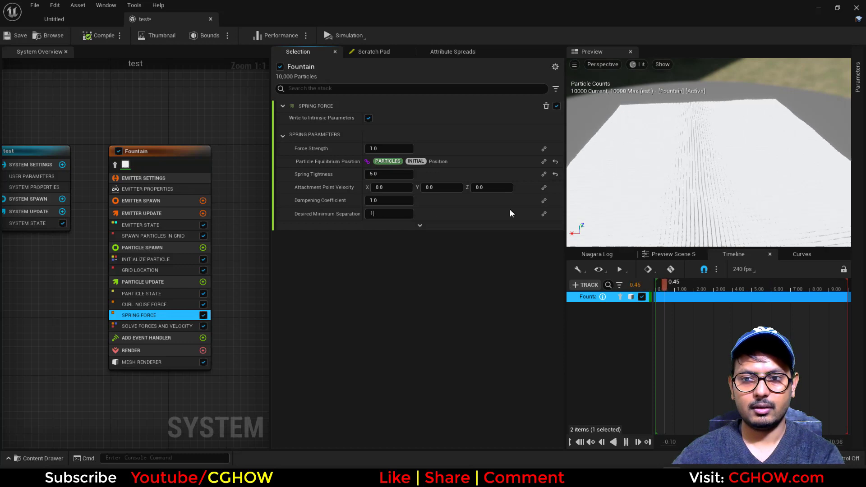
Step: Set the Spring Force module's Desired Minimum Separation to 1
text(1)
key(Return)
drag(722, 185, 738, 183)
Step: Set the Curl Noise Force's Noise Strength to 100 and save the test system
click(172, 304)
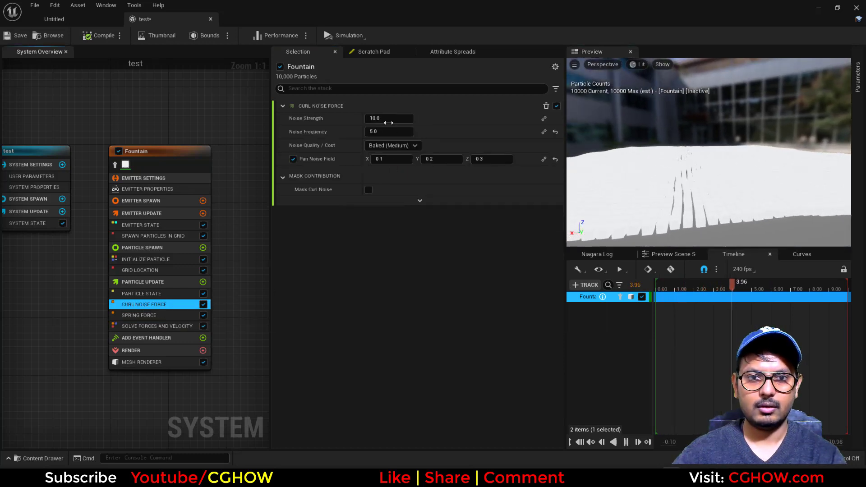
key(Return)
drag(658, 171, 681, 177)
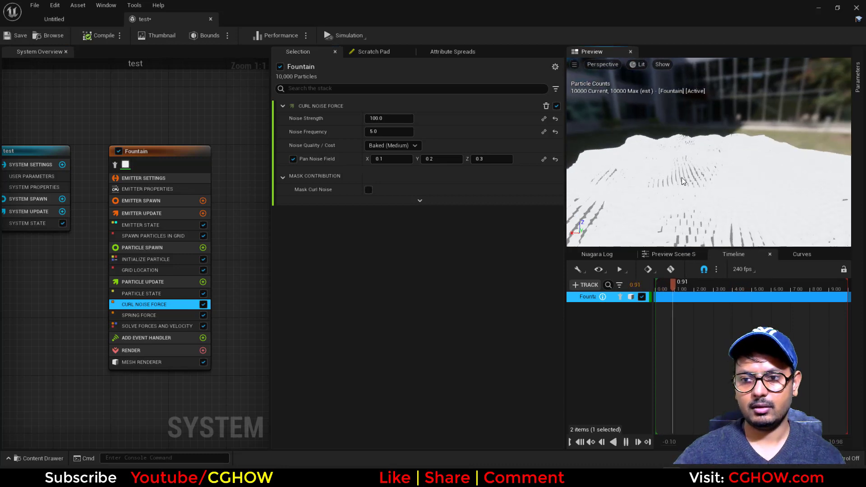
click(21, 36)
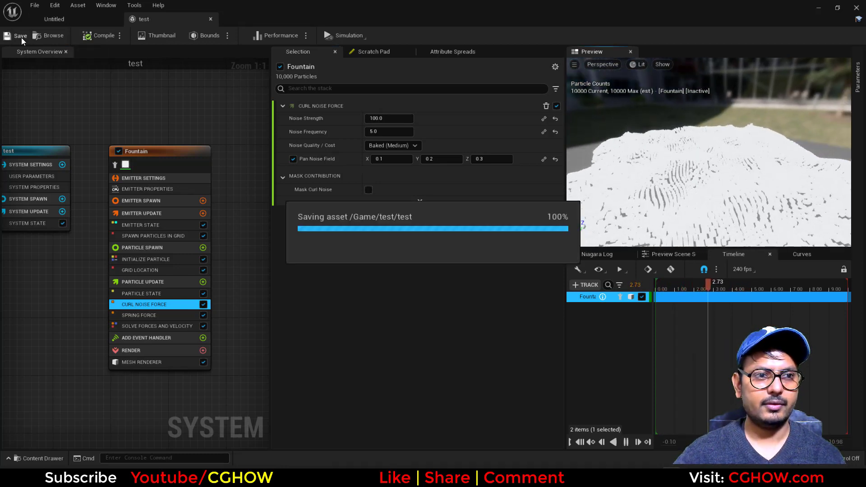
Step: Add a Color module to the Fountain emitter's Particle Update and drive its Color with Lerp Linear Colors
click(203, 282)
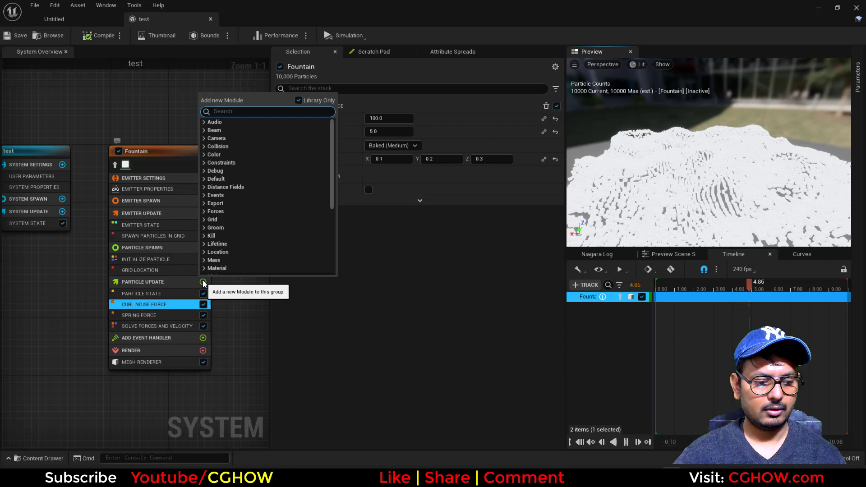
text(color)
click(229, 129)
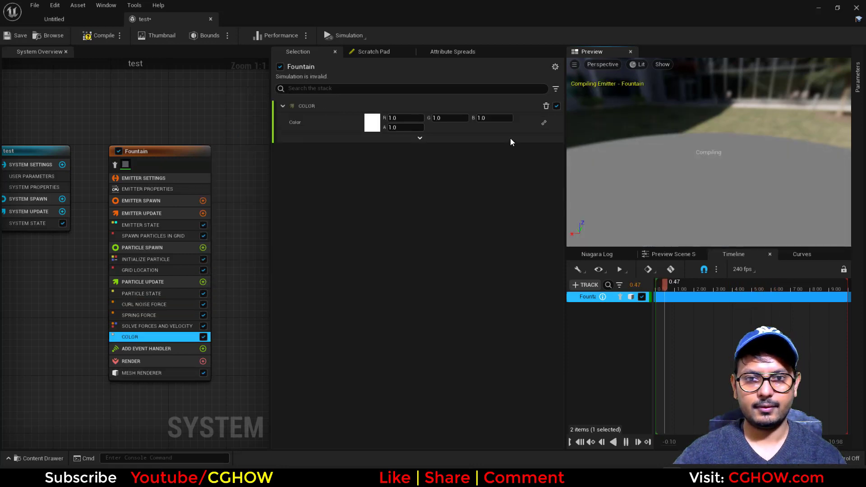
click(542, 124)
text(ler)
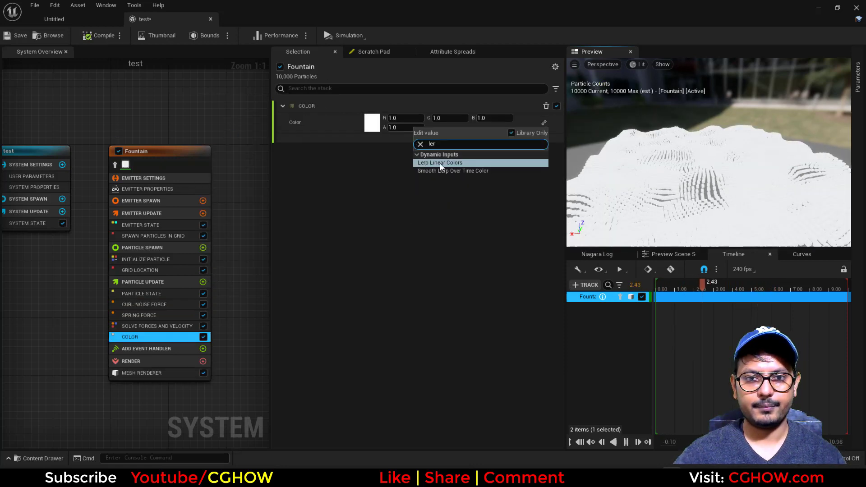
click(440, 163)
Step: Set StartColor to yellow (R 1, G 1, B 0) and EndColor to green (R 0, G 1, B 0)
click(495, 130)
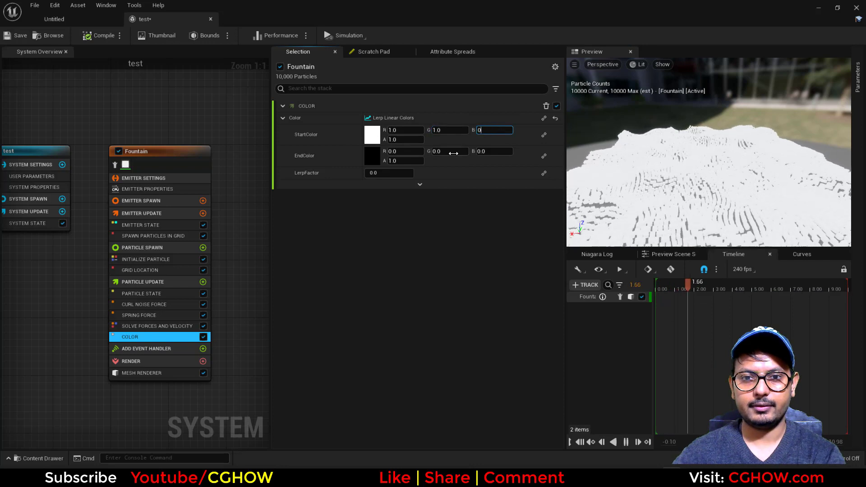
text(0)
key(Return)
Step: Assign a new scratch dynamic input to LerpFactor, enlarge the scratch graph area and save the system
click(544, 174)
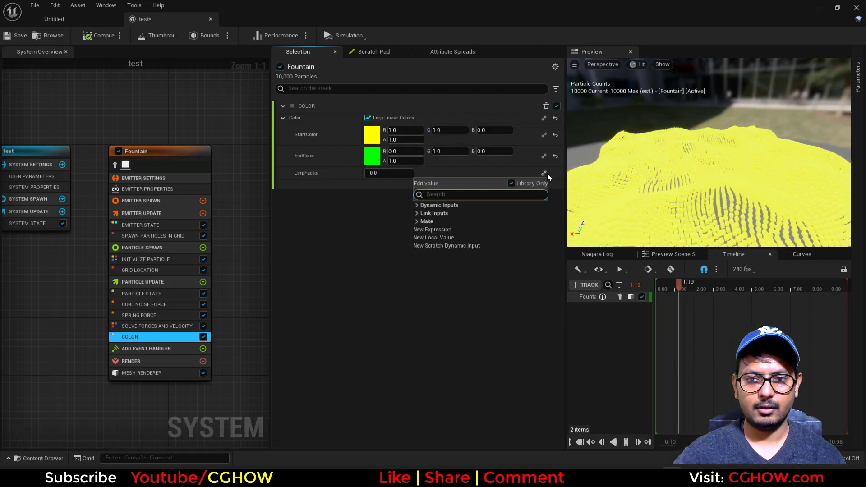
click(457, 247)
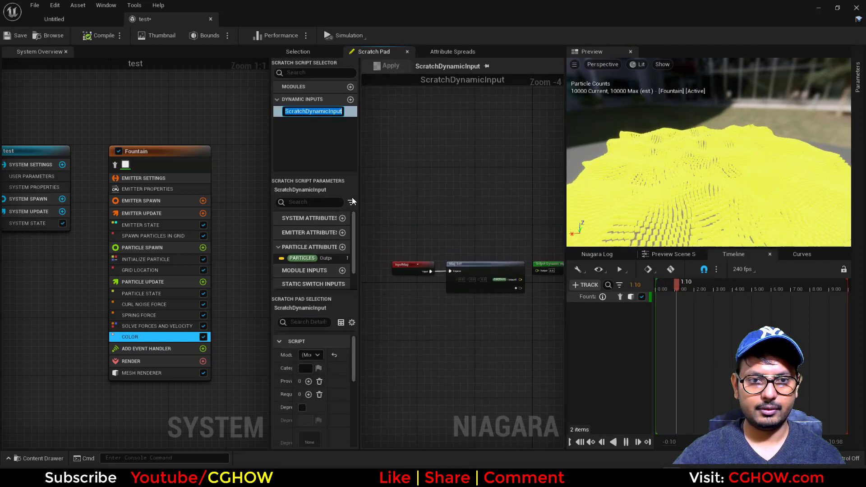
drag(270, 204, 109, 203)
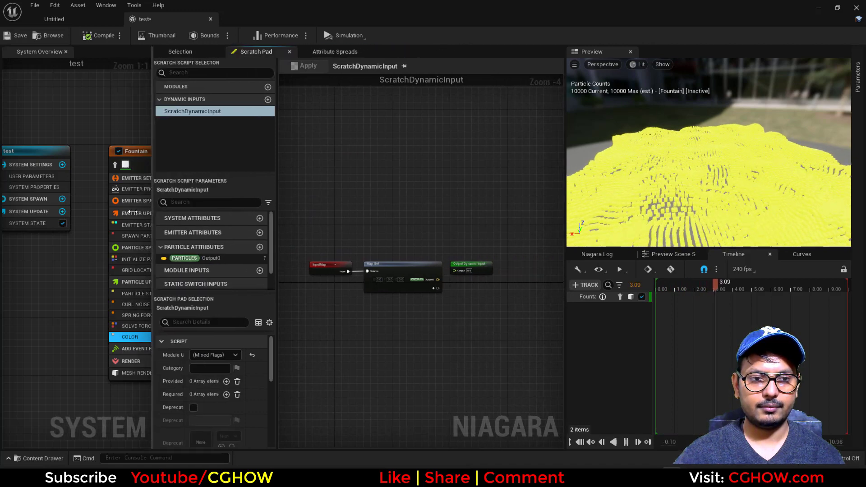
drag(247, 175, 183, 176)
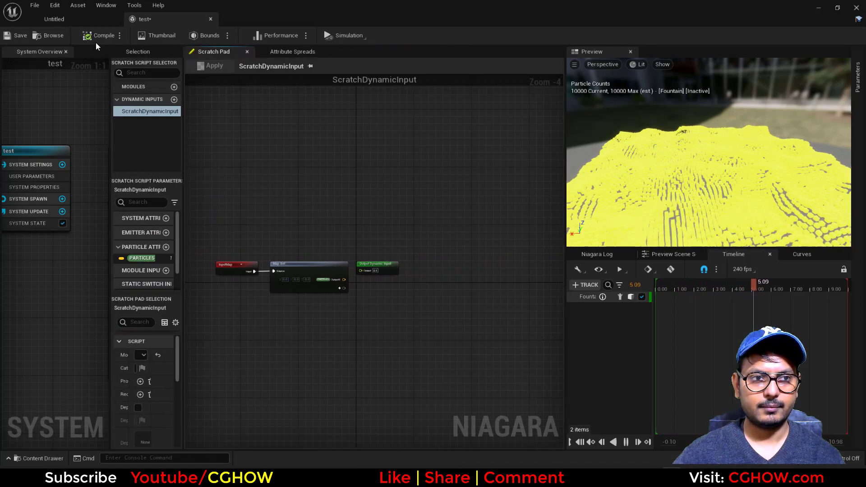
click(10, 41)
Step: Remove the default Output0 pin from the scratch graph's map node and add Particles Velocity to the Map Get
scroll(335, 299, up, 3)
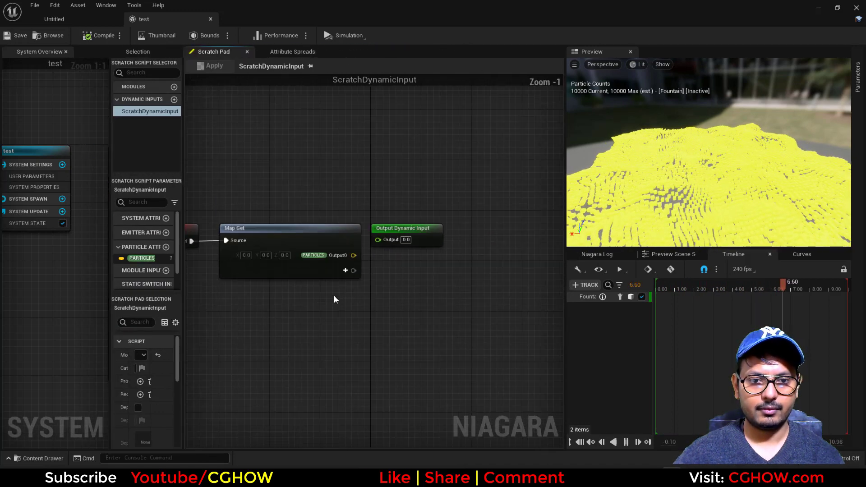
right_click(339, 254)
click(385, 301)
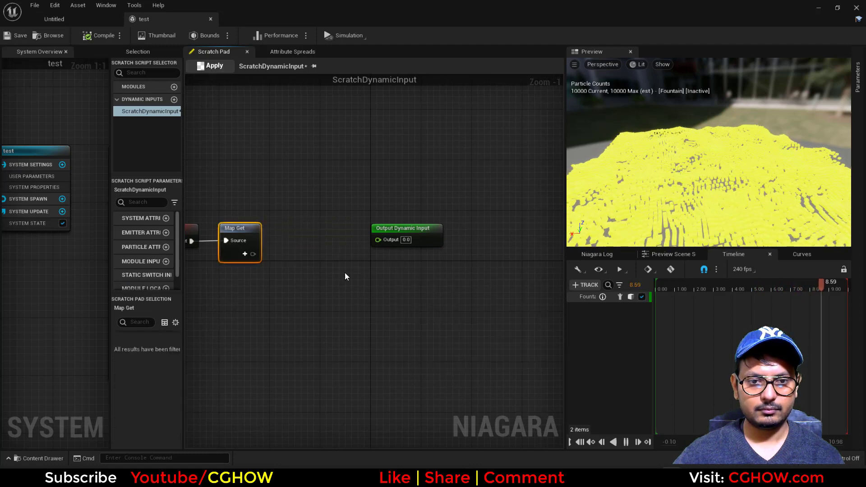
click(244, 255)
text(velo)
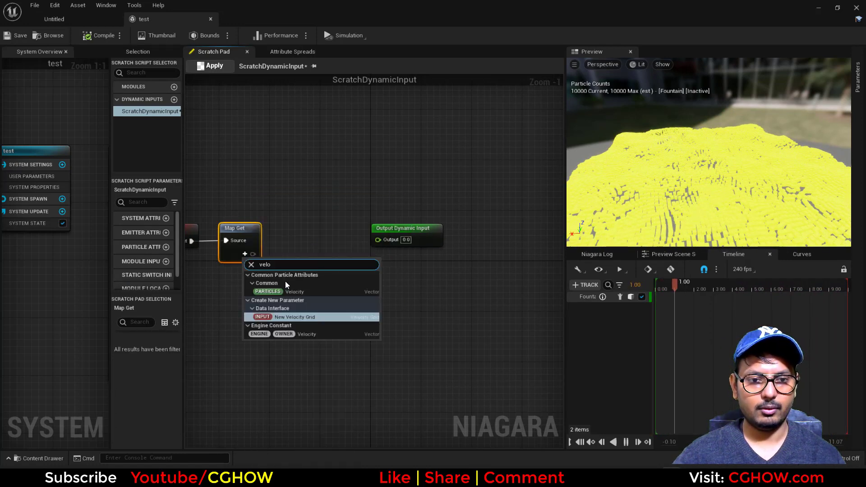
click(293, 291)
Step: Feed the Velocity output into a Break Vector node placed below the Map Get
drag(354, 255, 311, 330)
text(brea)
click(334, 167)
right_drag(395, 323, 324, 289)
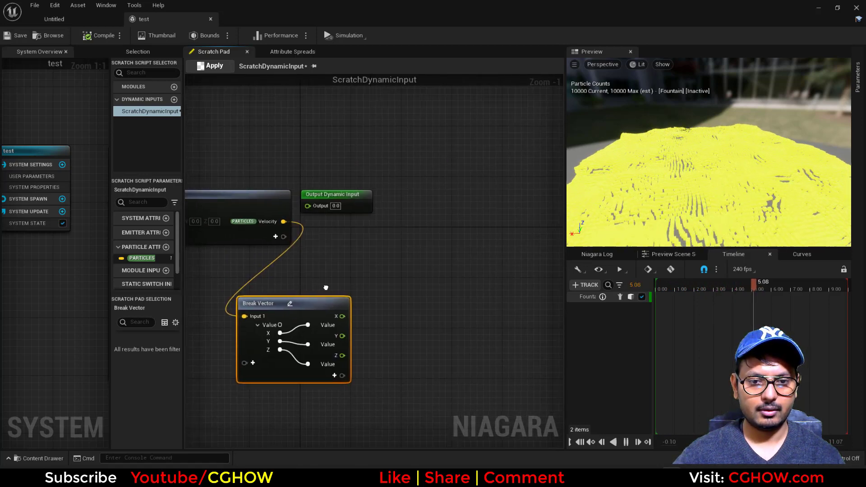
drag(313, 308, 268, 313)
Step: Chain Abs, Multiply, Pow and Clamp nodes after the Break Vector's X output
right_click(339, 283)
text(abs)
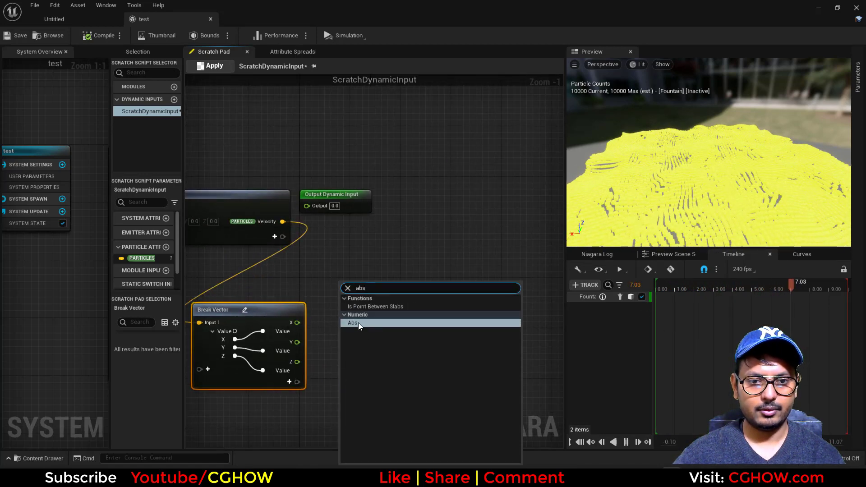
click(358, 323)
drag(348, 284, 510, 320)
key(m)
click(379, 302)
key(e)
click(450, 306)
text(cla)
click(477, 308)
right_drag(493, 281, 438, 276)
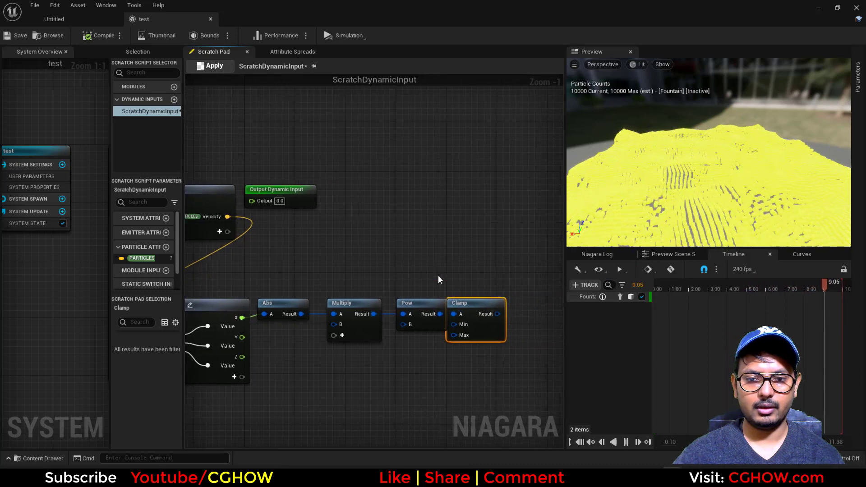
Step: Connect the Clamp result to the Output Dynamic Input node and apply the scratch script
drag(274, 225, 261, 203)
right_drag(262, 204, 312, 167)
click(215, 66)
Step: Convert the Multiply node's B pin to float and expose it on the Map Get as input m
right_click(369, 267)
mouse_move(451, 299)
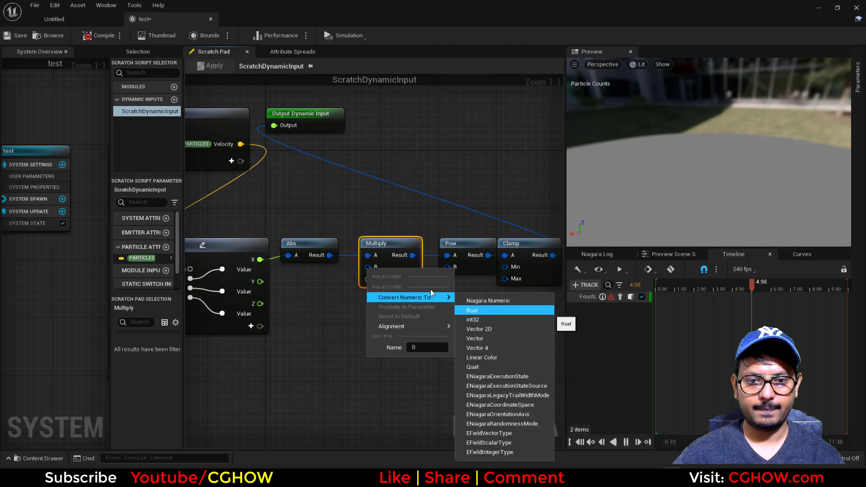
click(472, 310)
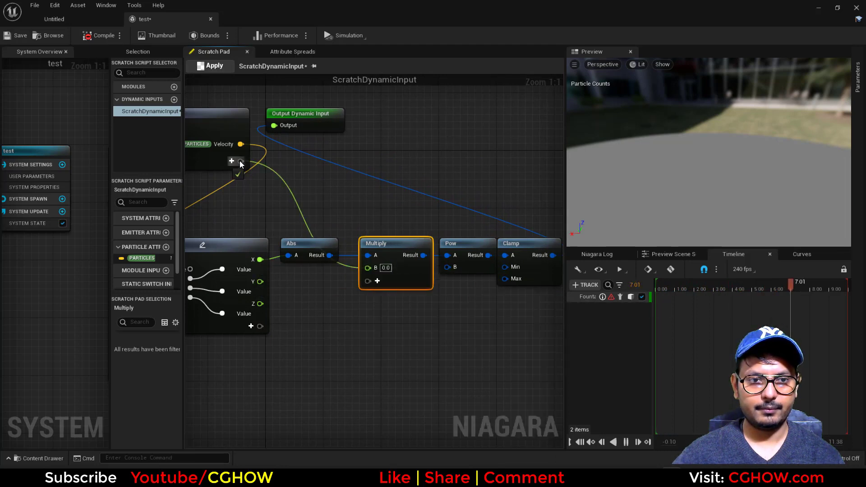
drag(240, 164, 235, 161)
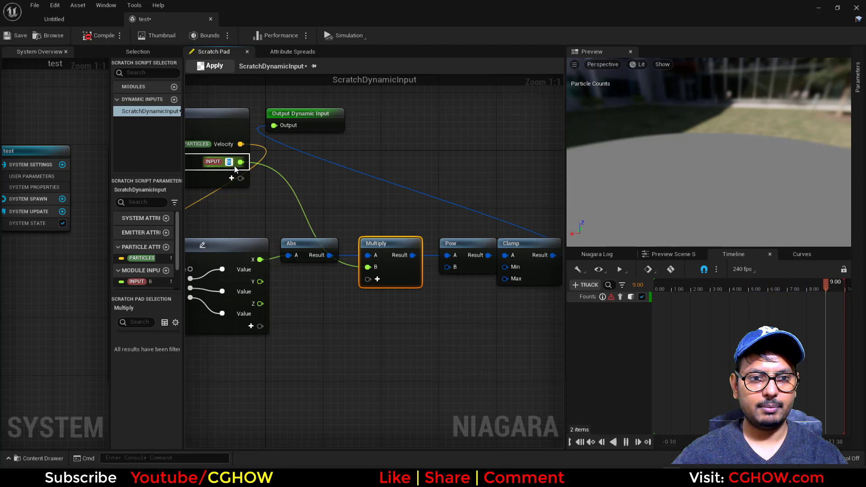
Step: Convert the Pow node's B pin to float and expose it on the Map Get as input p
right_click(446, 267)
mouse_move(518, 296)
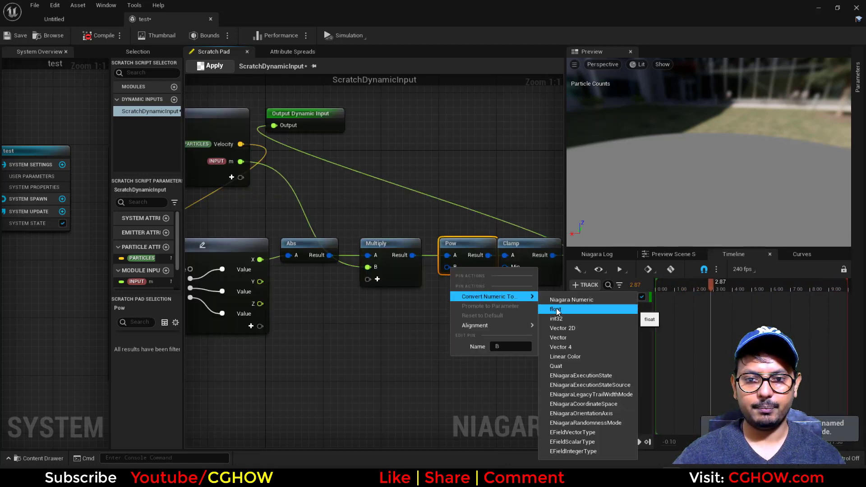
click(557, 310)
drag(242, 178, 242, 178)
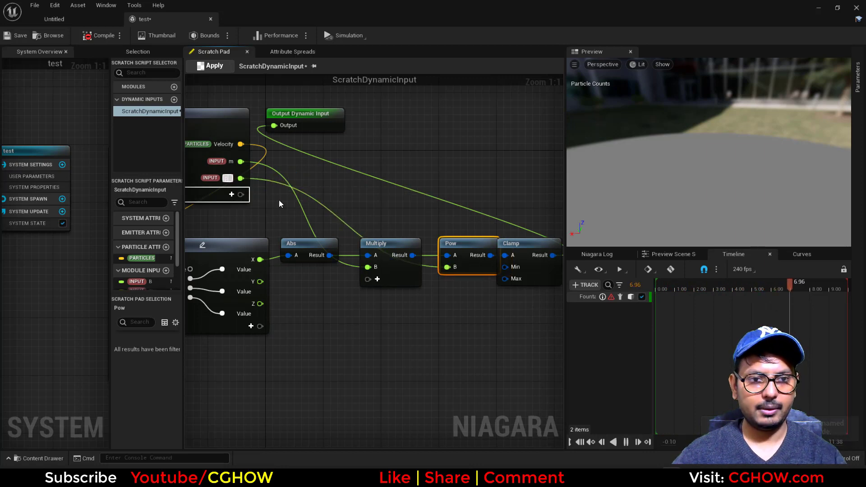
Step: Convert the Clamp's Min and Max pins to float with Min 0 and Max 1, apply the script and save the system
right_drag(429, 317, 343, 312)
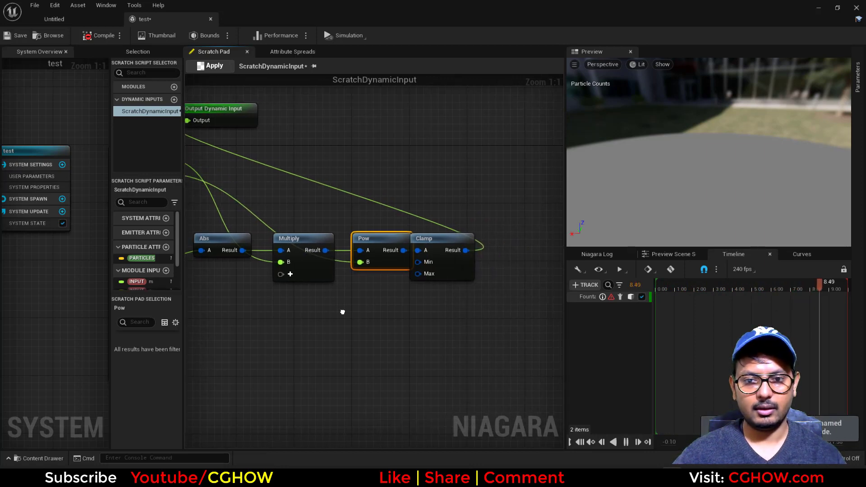
right_click(422, 263)
mouse_move(496, 291)
click(525, 303)
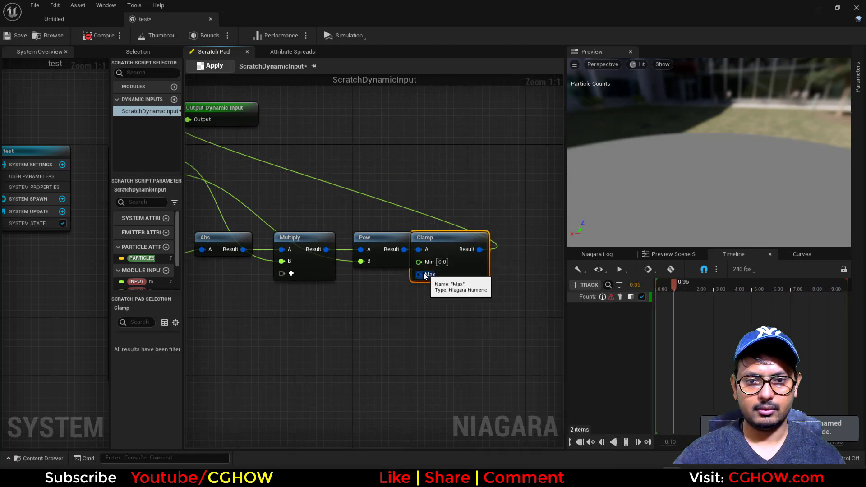
right_click(423, 275)
click(529, 315)
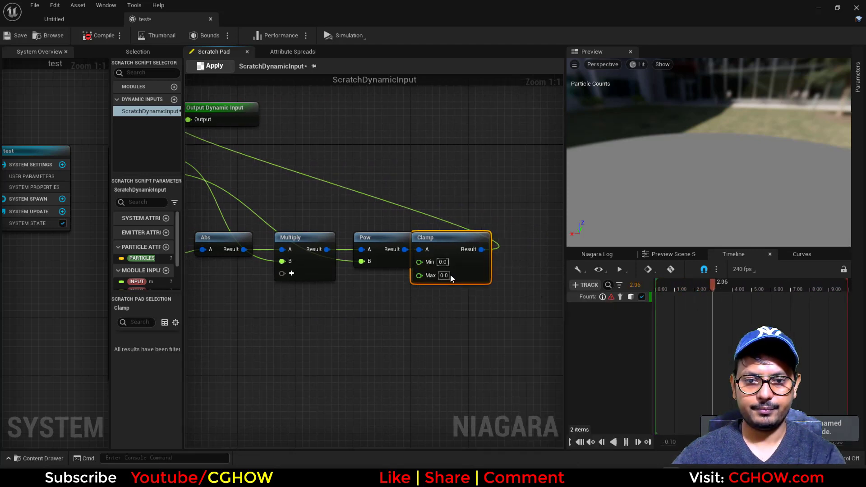
click(215, 66)
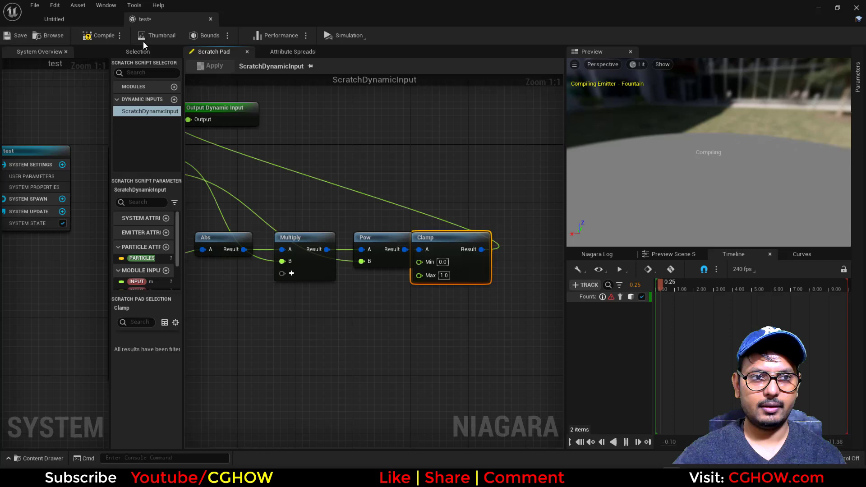
click(18, 35)
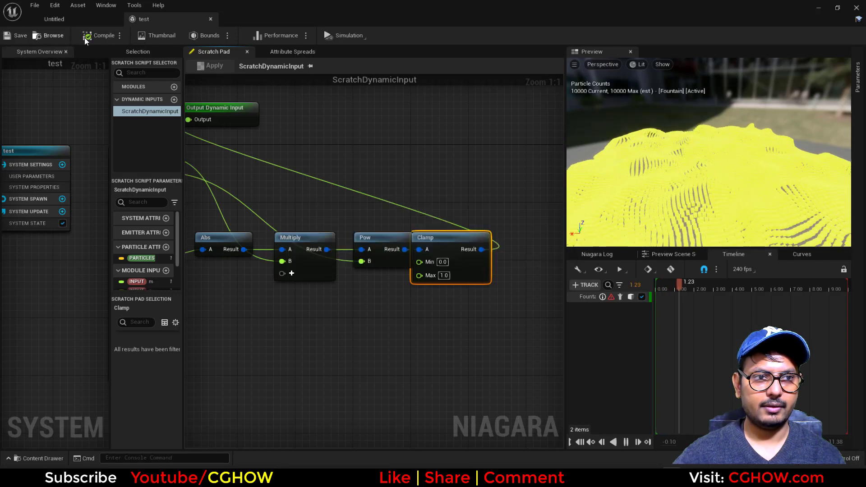
Step: Save the test asset from the Content Browser in the level editor and reopen it
click(51, 21)
right_click(165, 361)
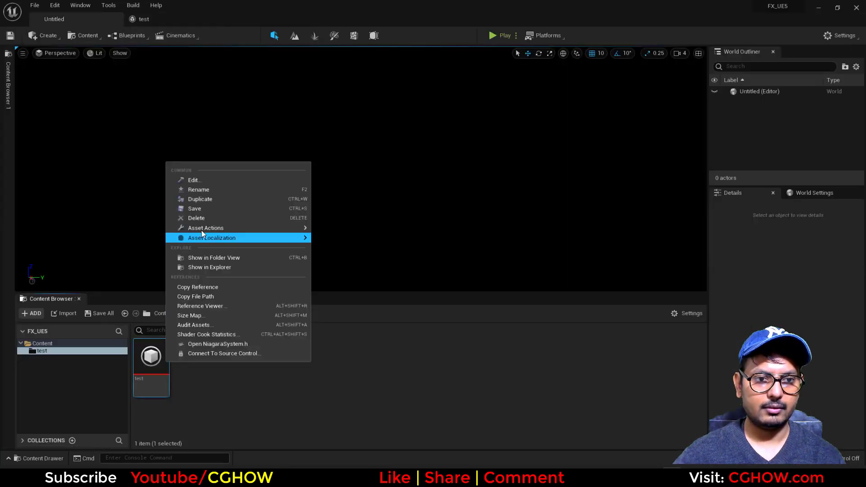
click(197, 207)
double_click(151, 359)
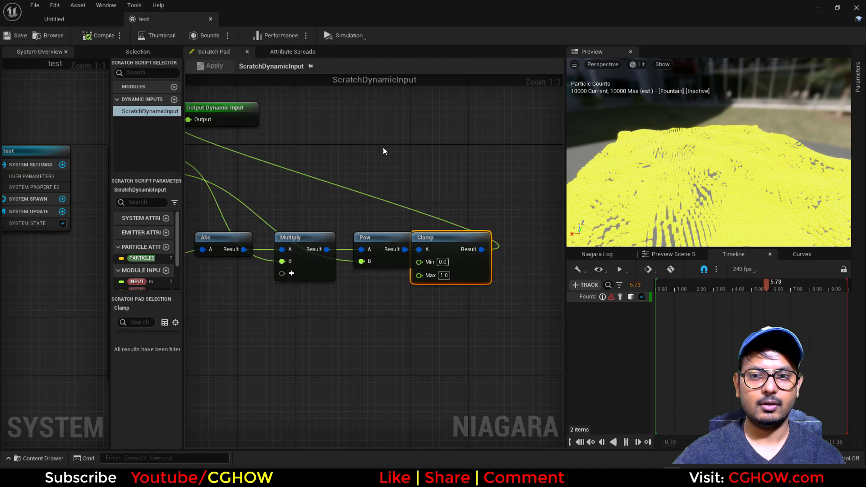
Step: Set the LerpFactor scratch input's m to 0.02 and p to 3 in the Color module
click(172, 54)
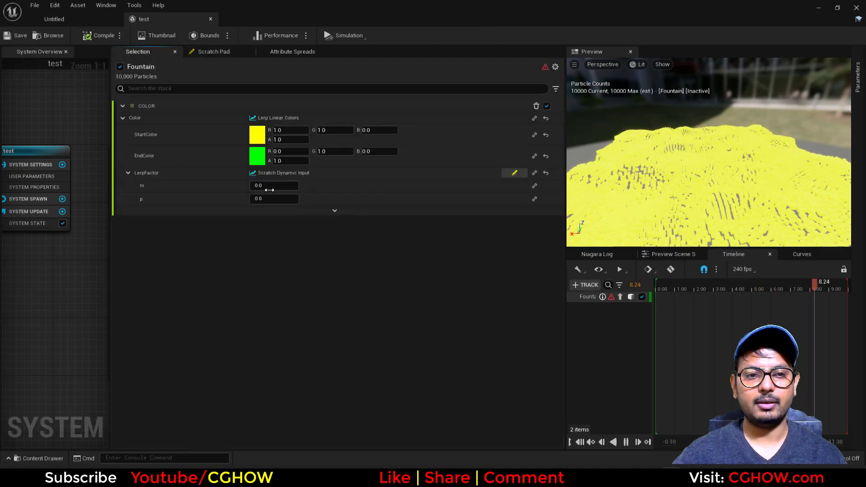
click(255, 186)
key(BackSpace)
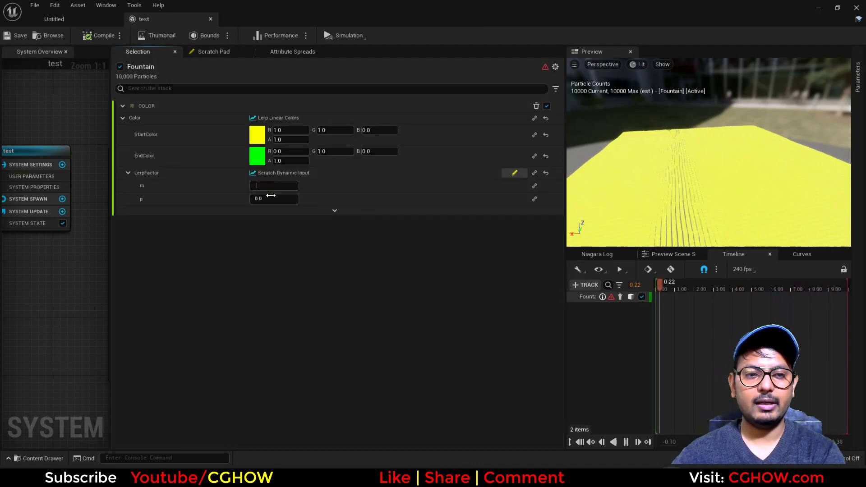
text(0.02)
key(Return)
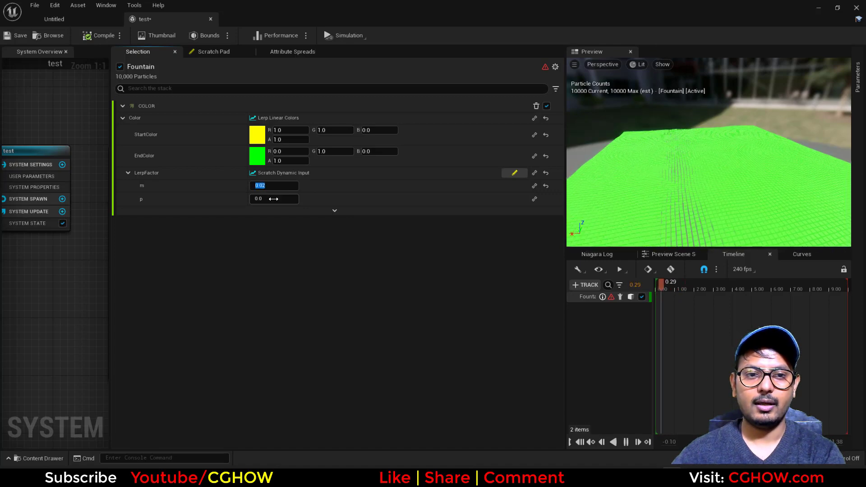
click(283, 199)
drag(719, 187, 719, 223)
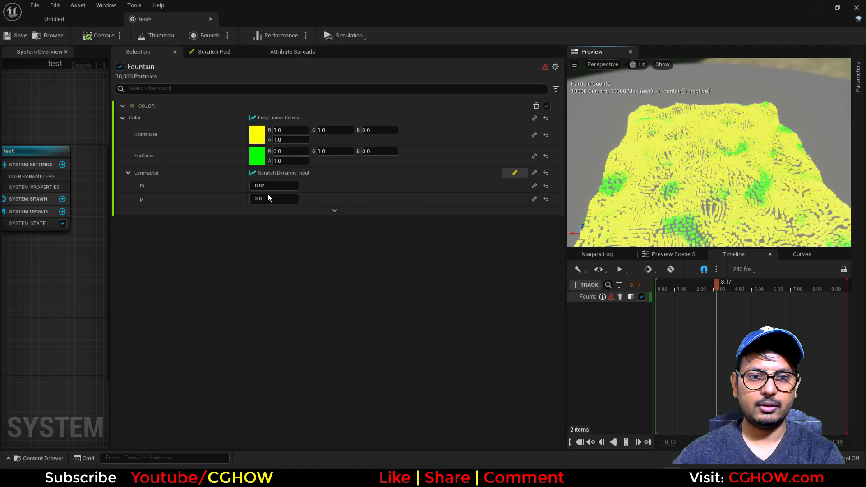
Step: Change StartColor to red by setting its green channel to 0, and inspect the particles in the preview
click(337, 131)
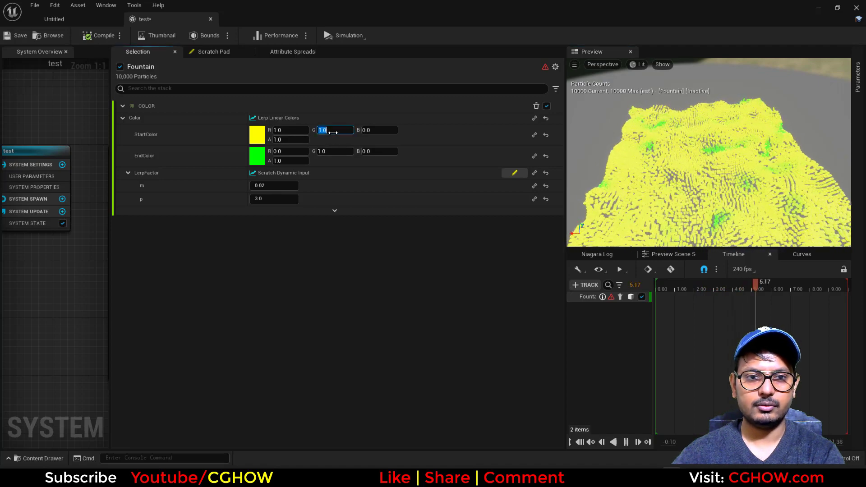
text(0)
key(Return)
drag(714, 212, 793, 225)
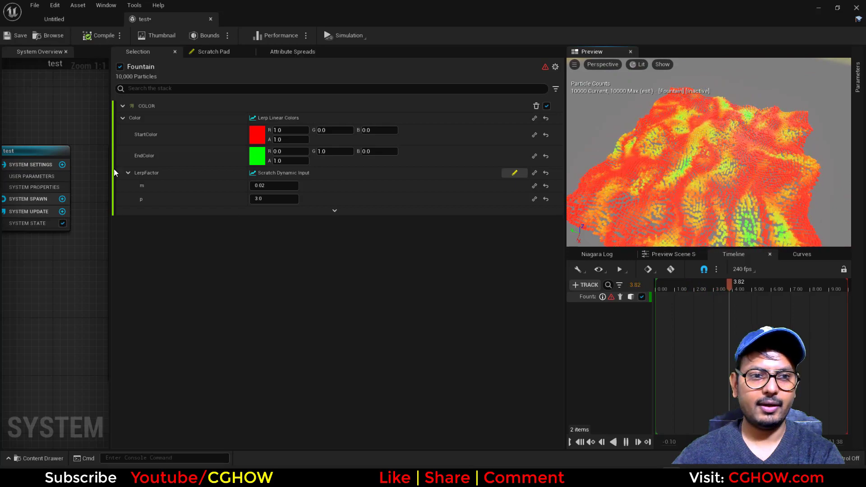
Step: Move the Color module above Solve Forces and Velocity in the Fountain emitter's Particle Update
drag(112, 169, 274, 172)
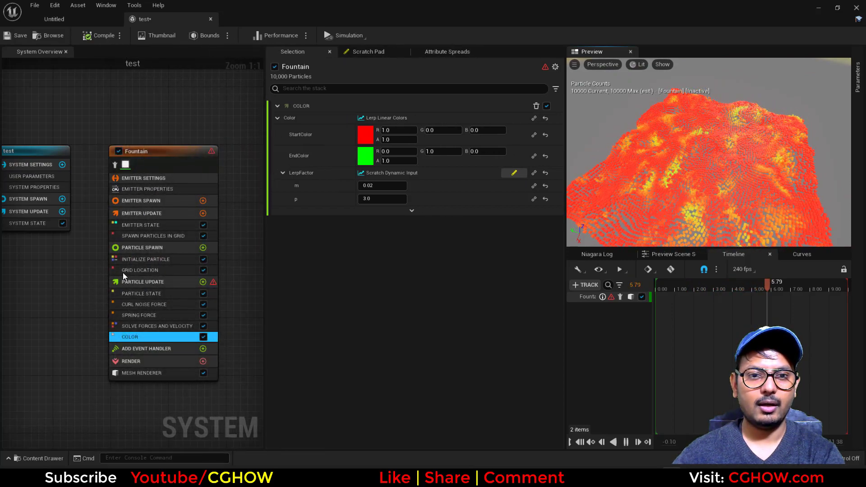
right_drag(122, 272, 119, 217)
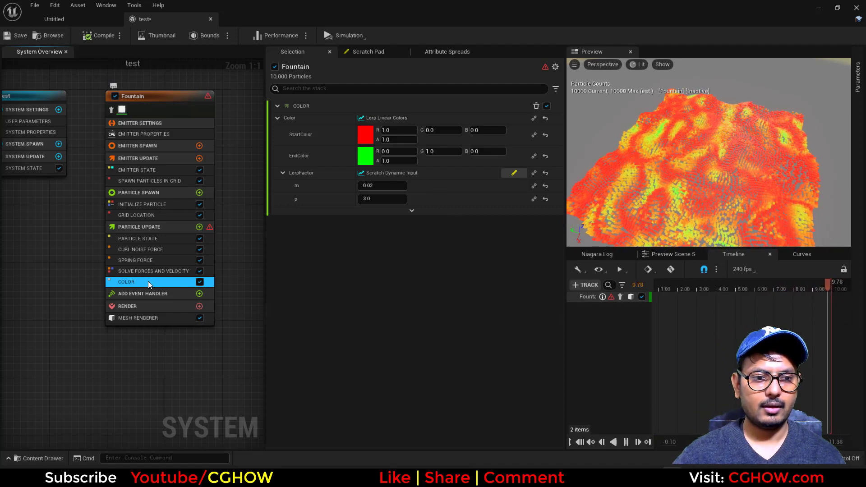
drag(147, 280, 140, 265)
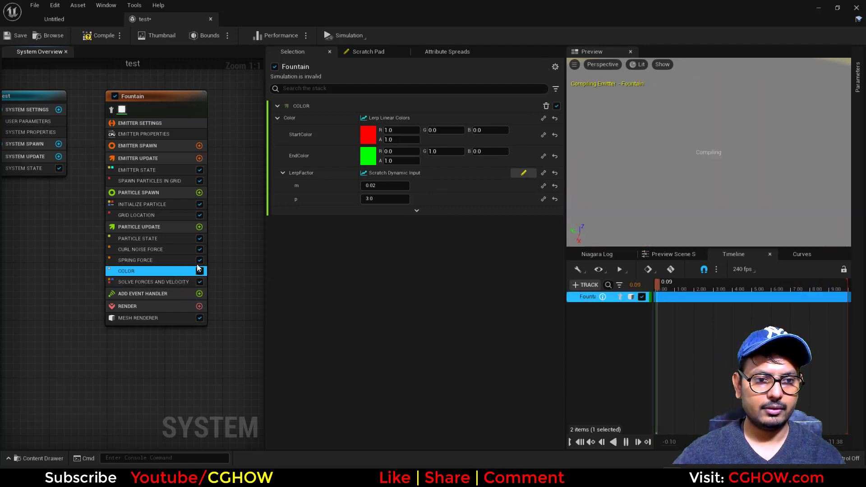
Step: Add a Scale Mesh Size module to the Fountain emitter's Particle Update
click(199, 227)
text(sca)
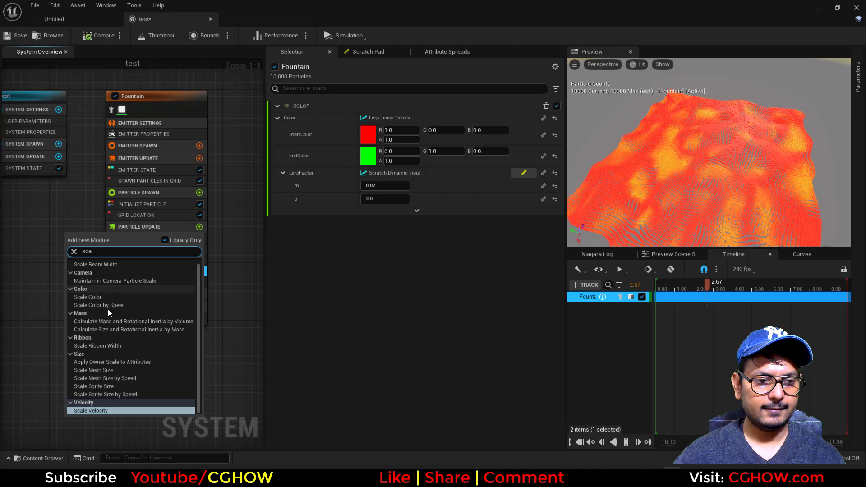
click(99, 370)
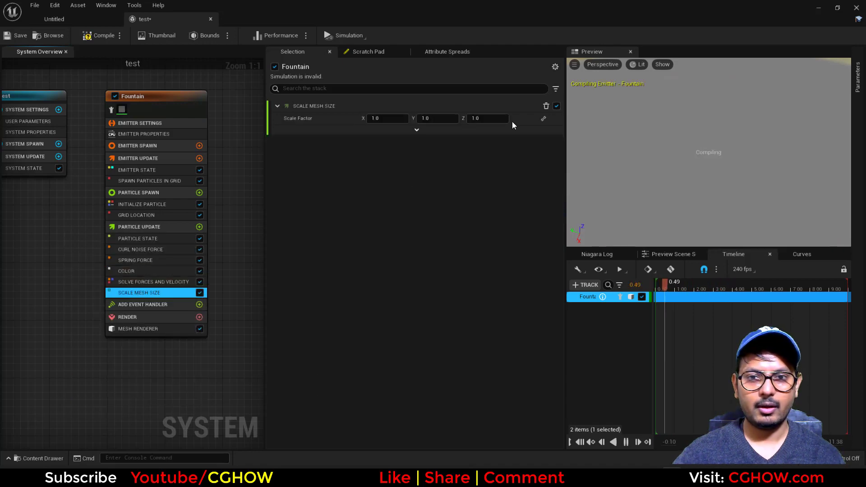
Step: Drive the Scale Mesh Size module's Scale Factor with Vector from Float, using Lerp Float for its Value
click(543, 119)
text(flo)
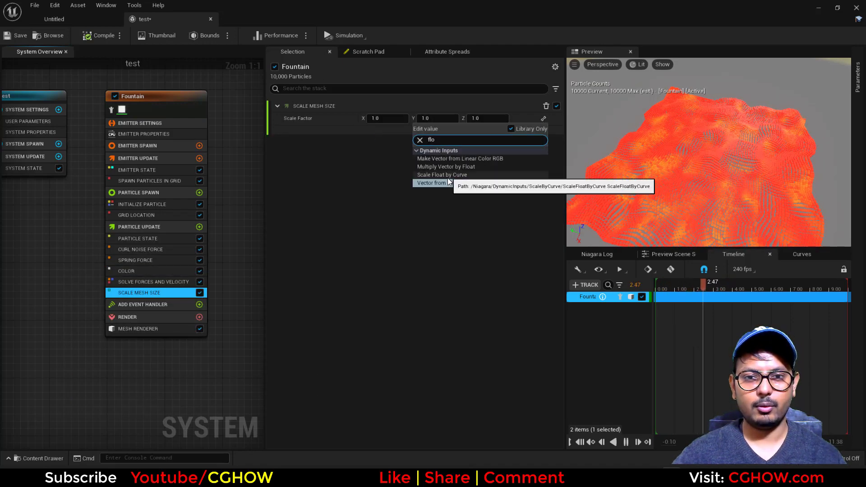
click(447, 180)
click(543, 131)
text(lerp)
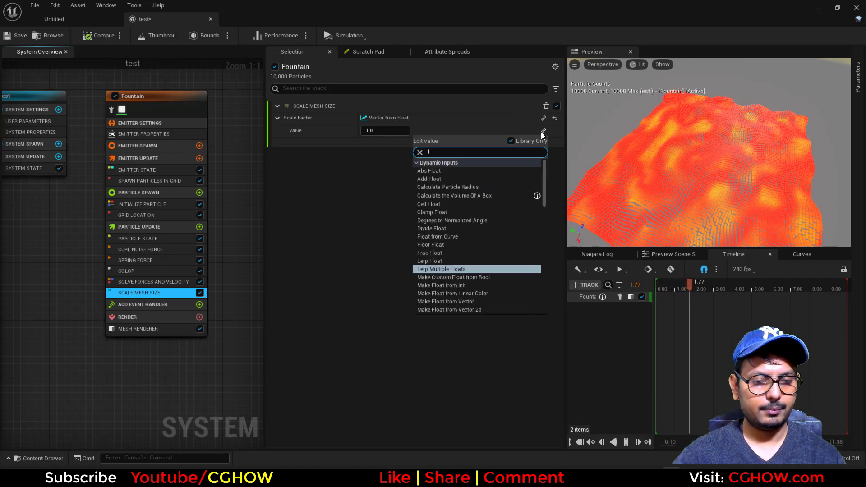
click(447, 178)
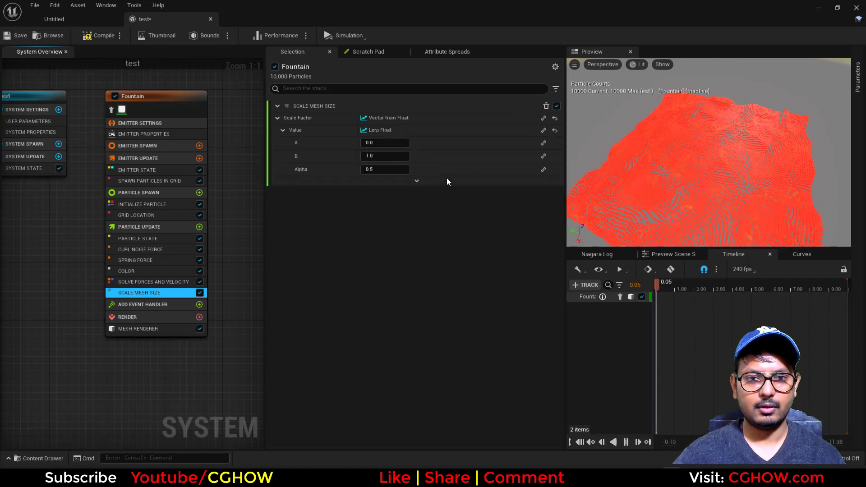
Step: Copy the Color module's LerpFactor scratch input onto the Alpha of Scale Mesh Size's Lerp Float, and set B to 5
click(135, 271)
right_click(417, 173)
click(431, 230)
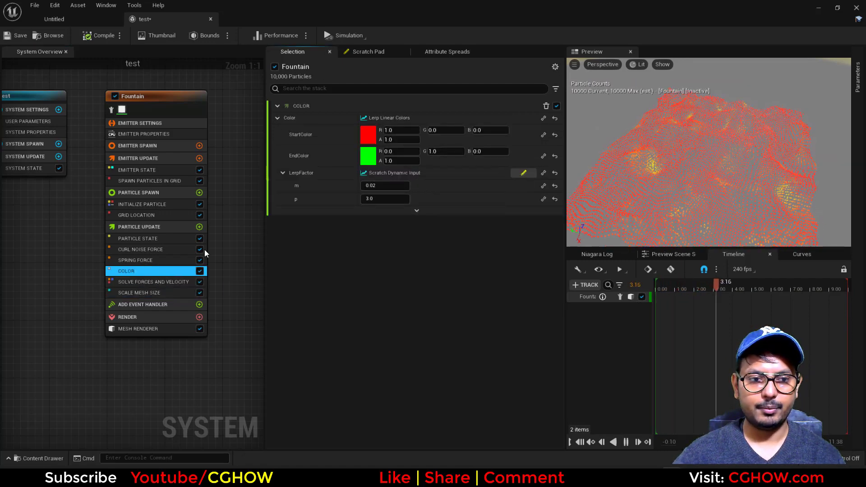
click(143, 292)
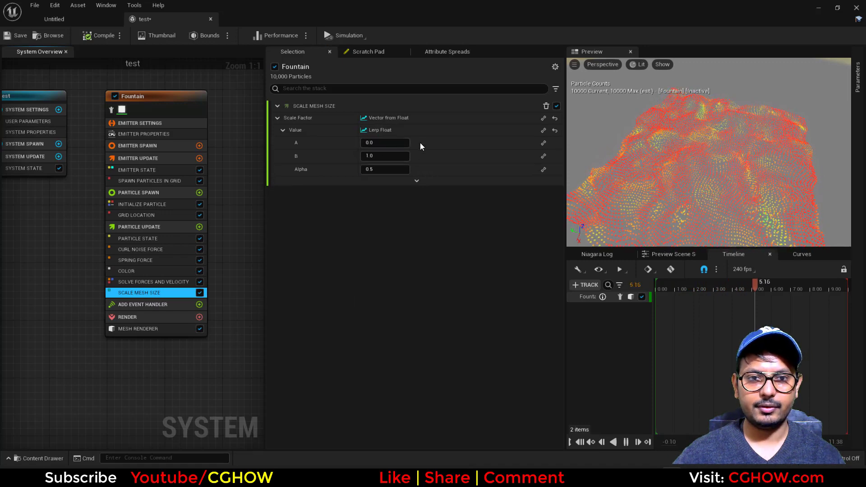
right_click(415, 176)
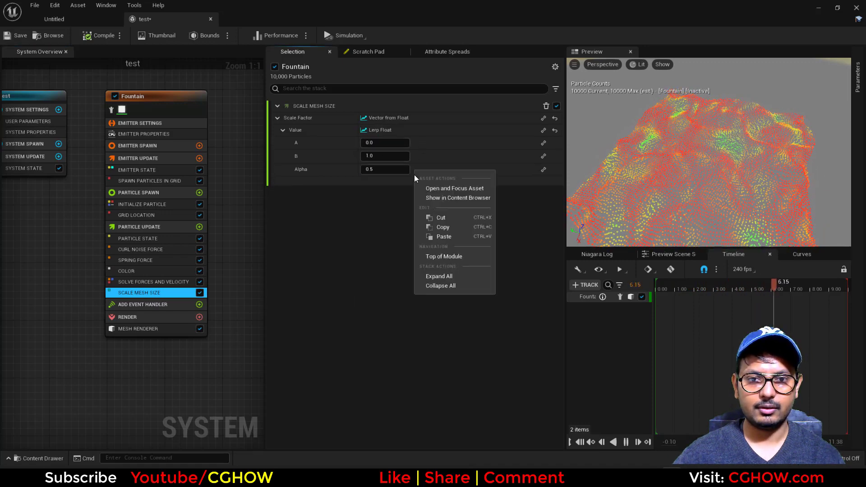
click(440, 236)
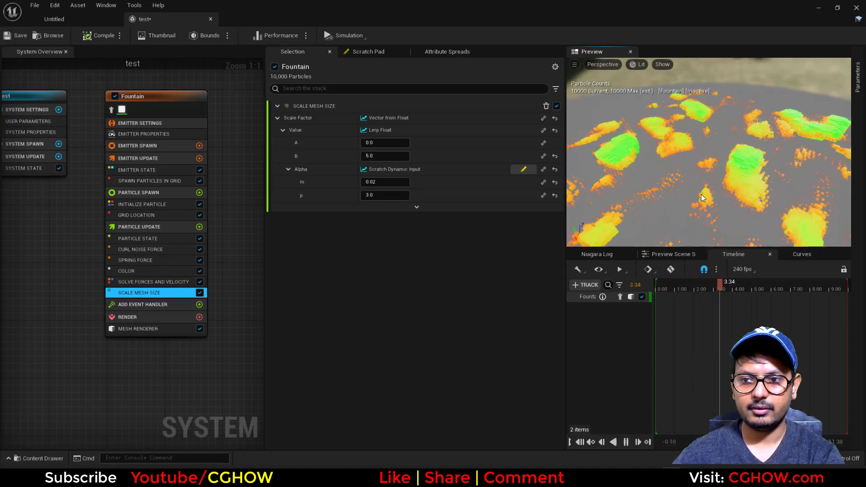
Step: Try p at 2 and m at 0.1 and 0.05 in the Alpha scratch input of Scale Mesh Size
click(385, 194)
text(2)
key(Return)
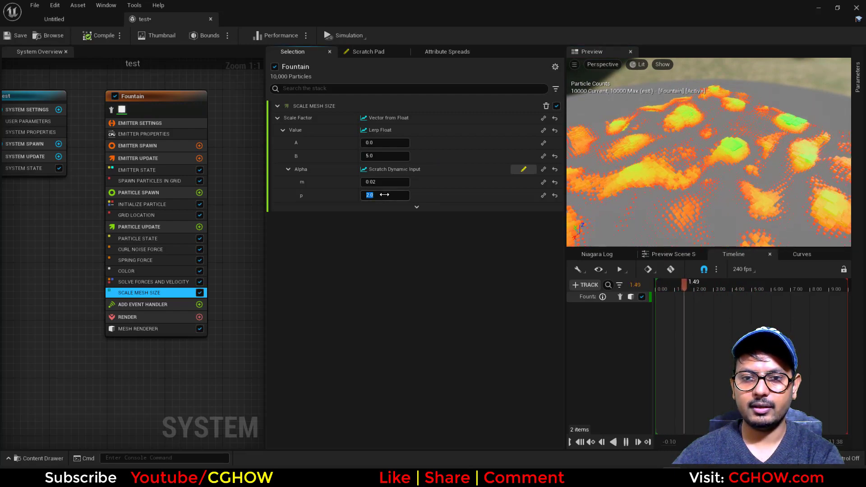
click(387, 182)
text(0.1)
key(Return)
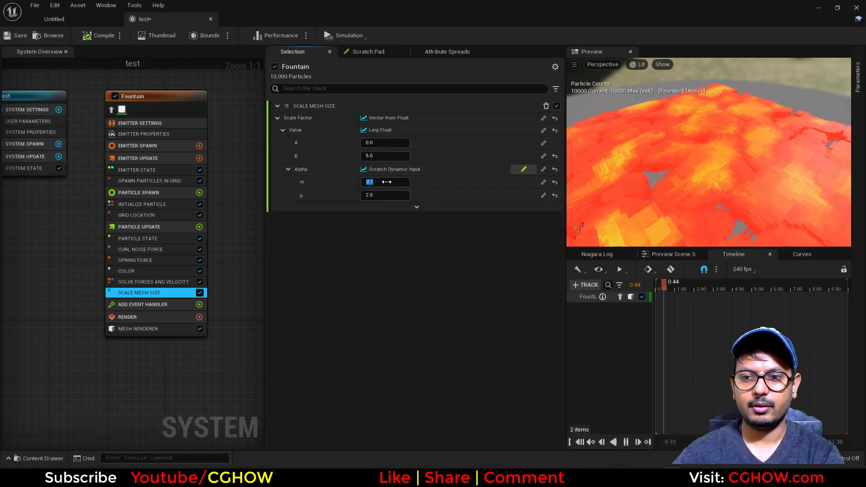
text(0.05)
key(Return)
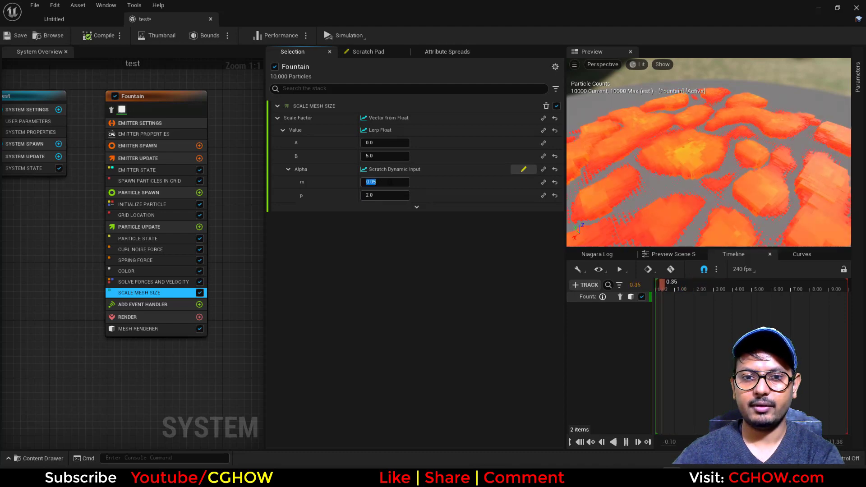
Step: Set the Alpha scratch input's m to 0.02 and p to about 0.8 with playback paused, and resume playback
drag(391, 196, 377, 195)
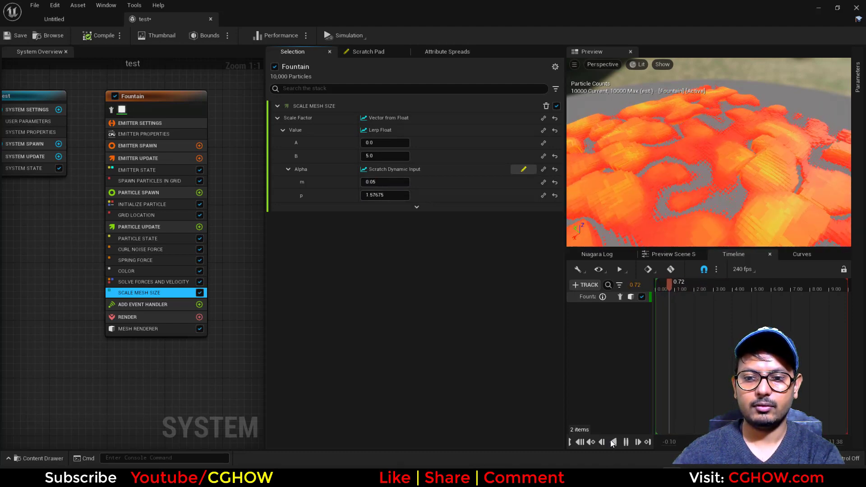
click(626, 442)
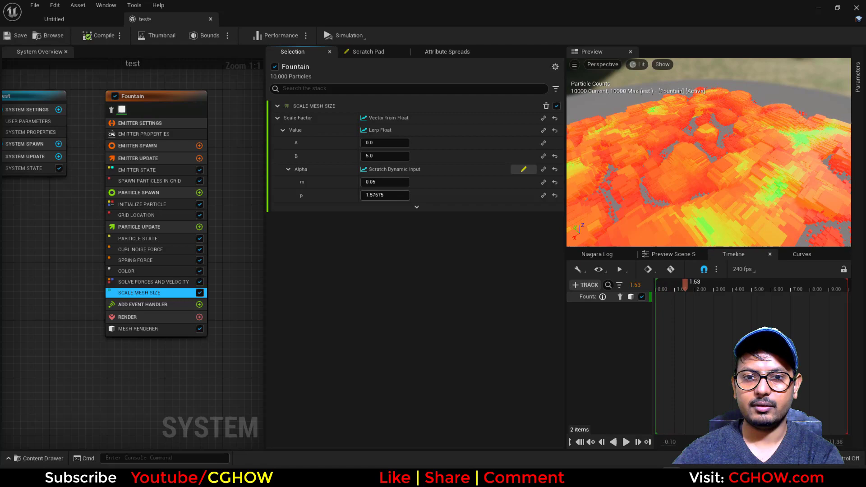
mouse_move(385, 195)
mouse_down()
mouse_move(400, 196)
mouse_move(404, 182)
mouse_move(384, 183)
mouse_move(394, 188)
mouse_up()
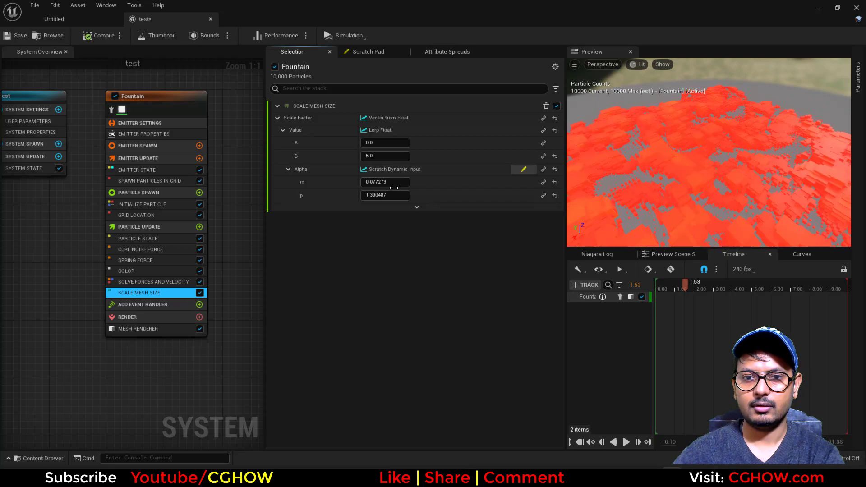
text(.02)
key(Return)
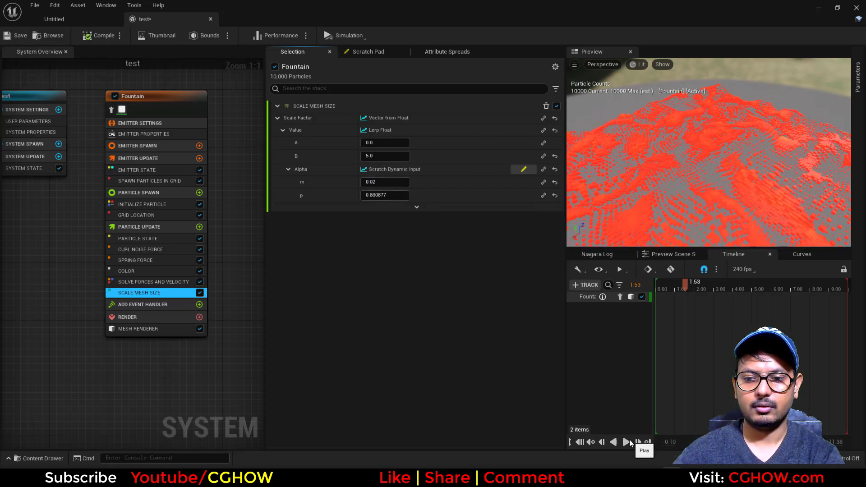
click(627, 442)
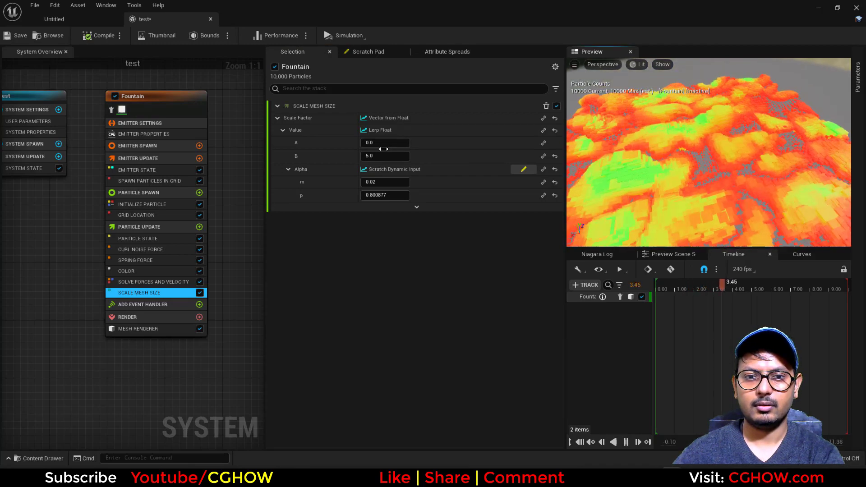
Step: Set the Lerp Float's B to 3 in Scale Mesh Size and inspect the particles in the preview
click(383, 155)
text(3)
key(Return)
drag(678, 161, 730, 161)
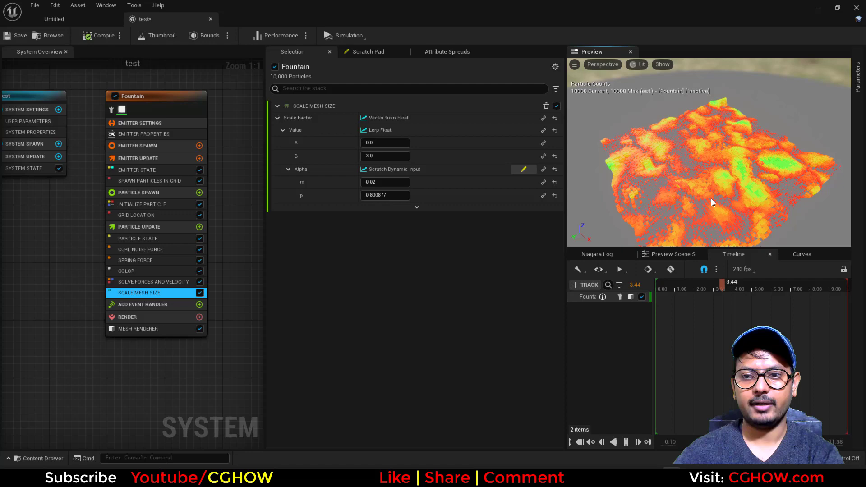
Step: Open the level s from the Content folder, saving the test system, view its Niagara examples and return to the test system
click(72, 20)
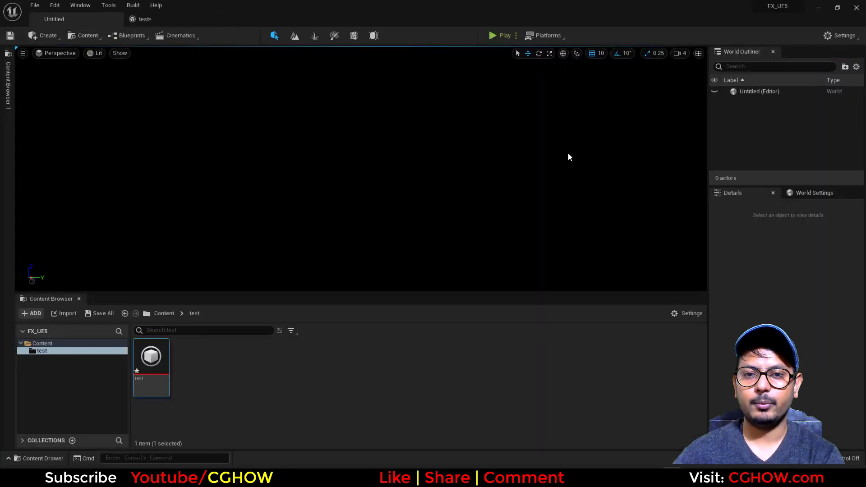
click(45, 344)
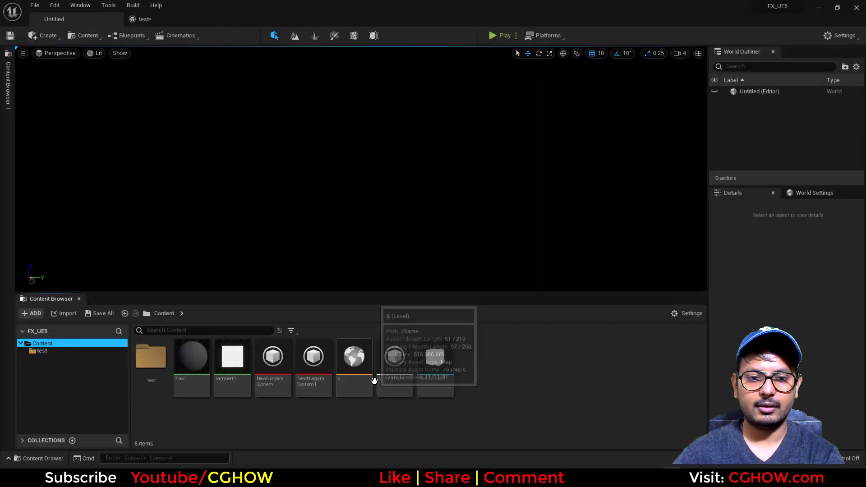
click(359, 388)
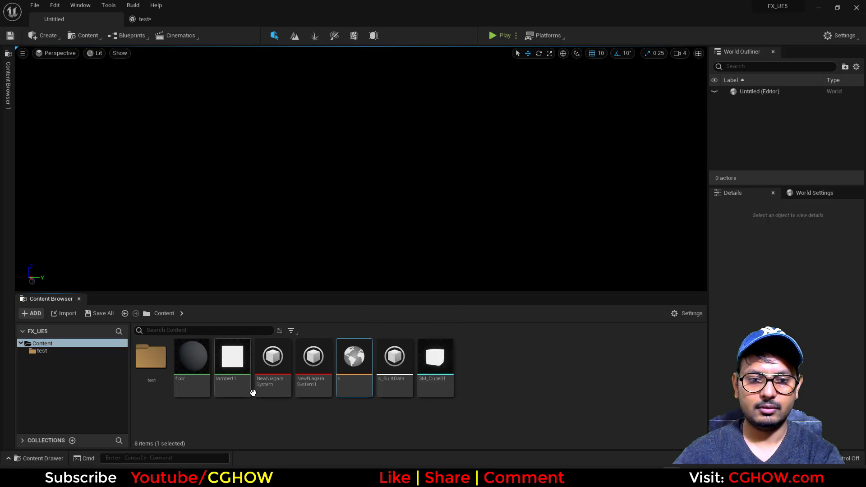
double_click(362, 382)
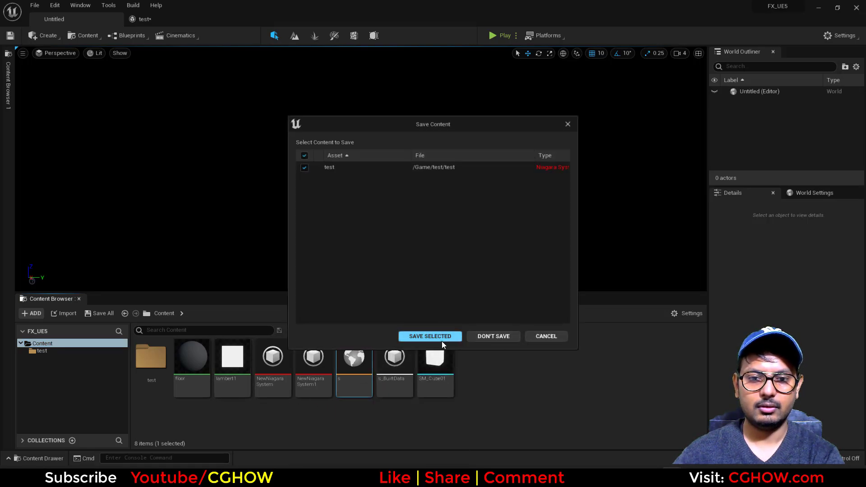
click(442, 341)
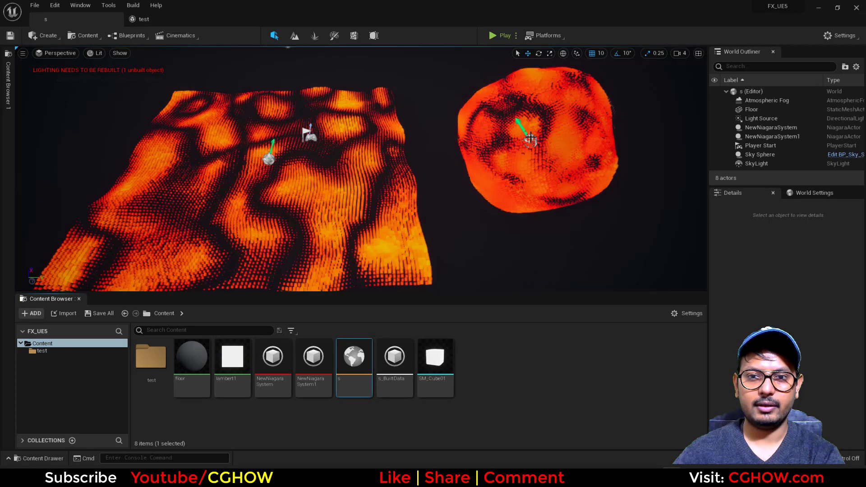
click(530, 137)
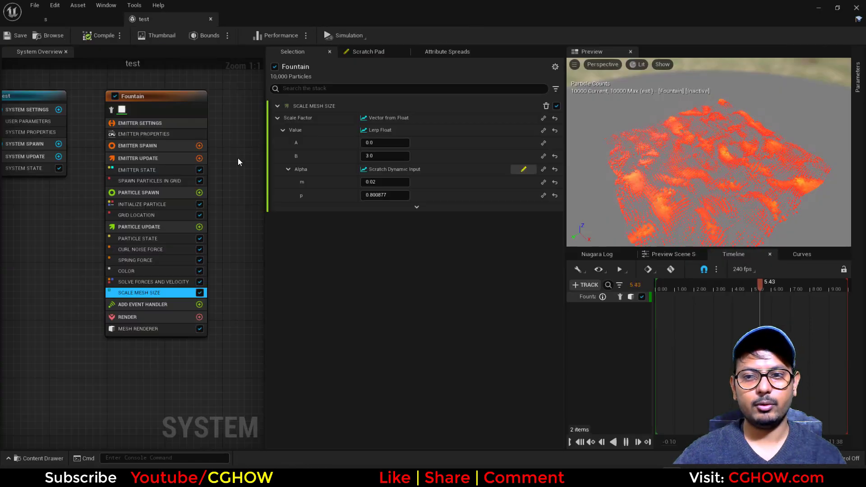
Step: Duplicate the Fountain emitter within the test system
right_drag(238, 161, 135, 178)
click(66, 109)
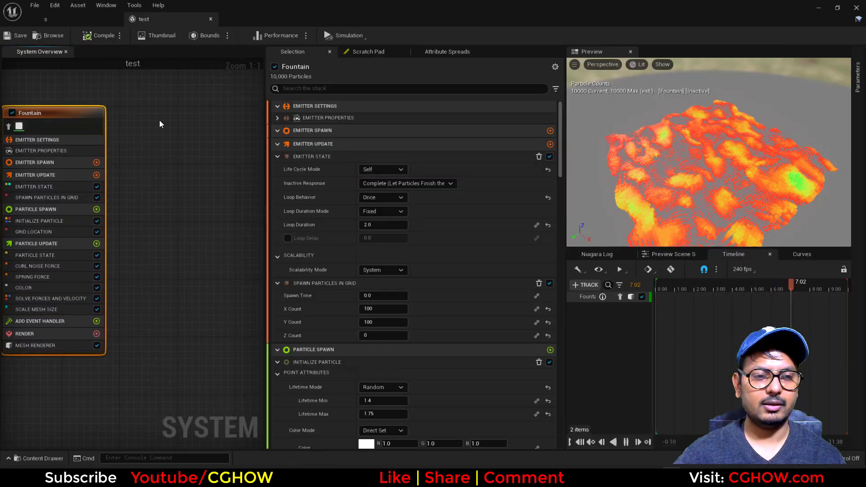
key(ctrl+v)
click(156, 148)
right_drag(139, 175, 96, 172)
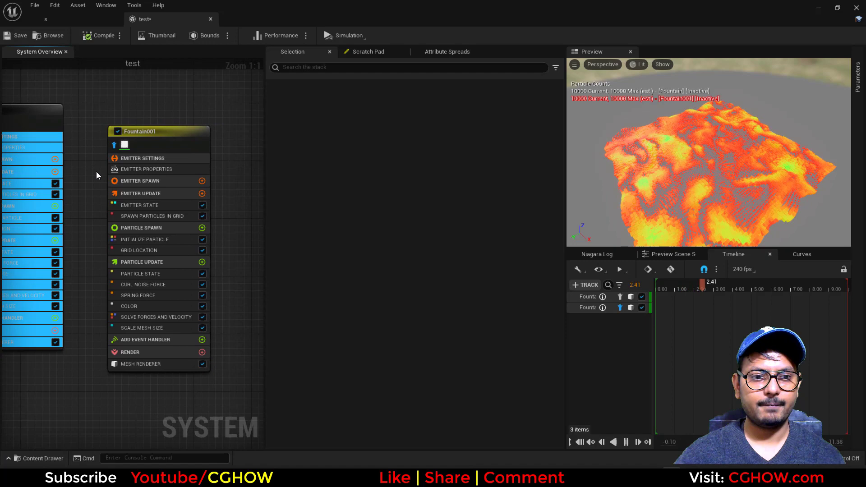
Step: Delete the Spawn Particles in Grid and Grid Location modules from the duplicated emitter
click(162, 215)
key(Delete)
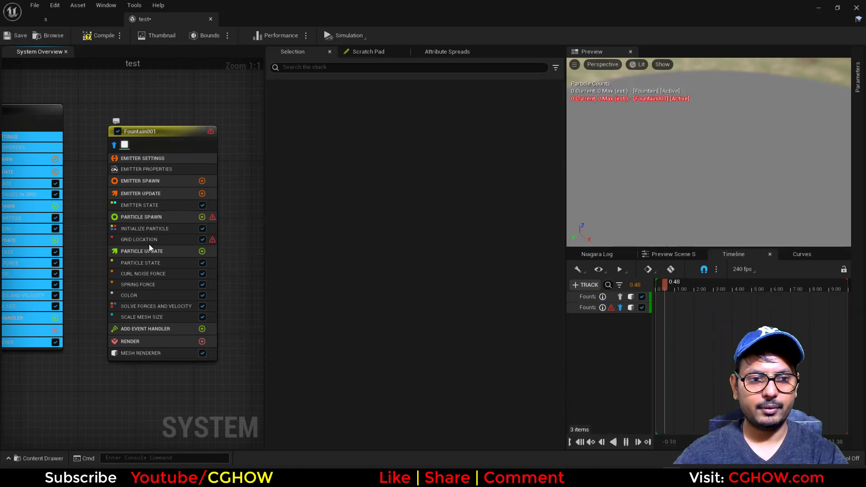
click(149, 244)
key(Delete)
Step: Add Spawn Burst Instantaneous to the duplicated emitter's Emitter Update with a Spawn Count of 5000
click(201, 193)
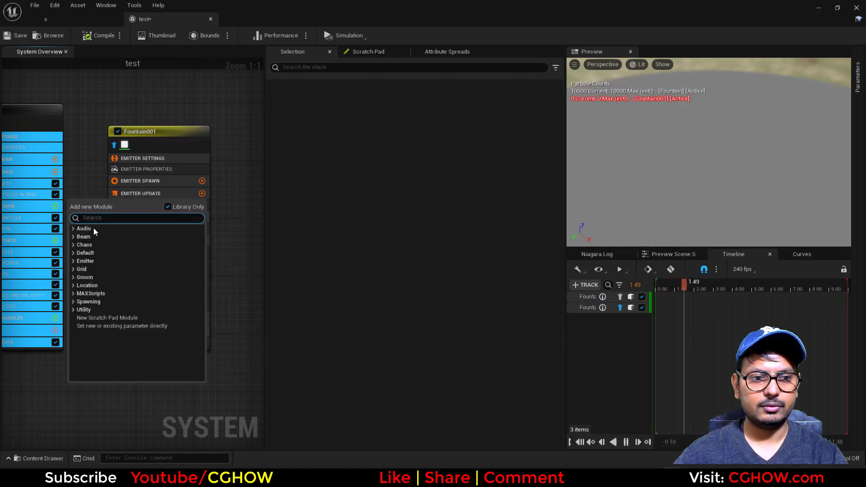
click(74, 302)
click(105, 313)
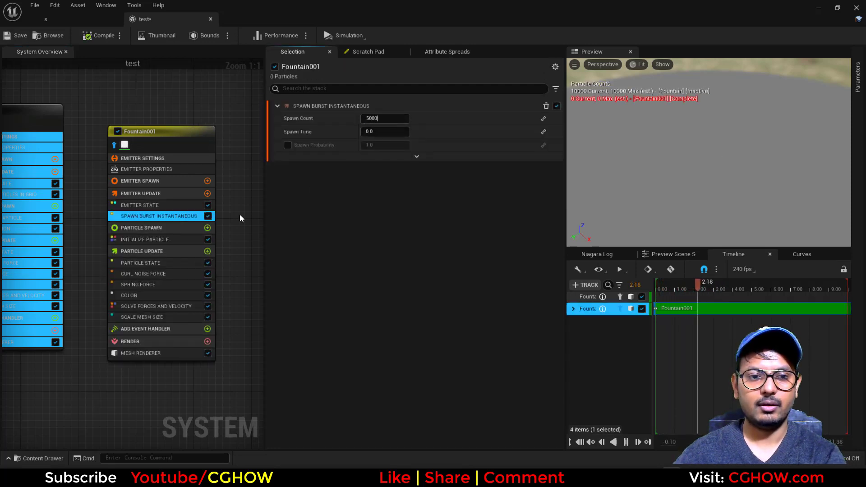
Step: Add a Sphere Location module to the duplicated emitter's Particle Spawn with a Sphere Radius of 200
click(207, 229)
text(s)
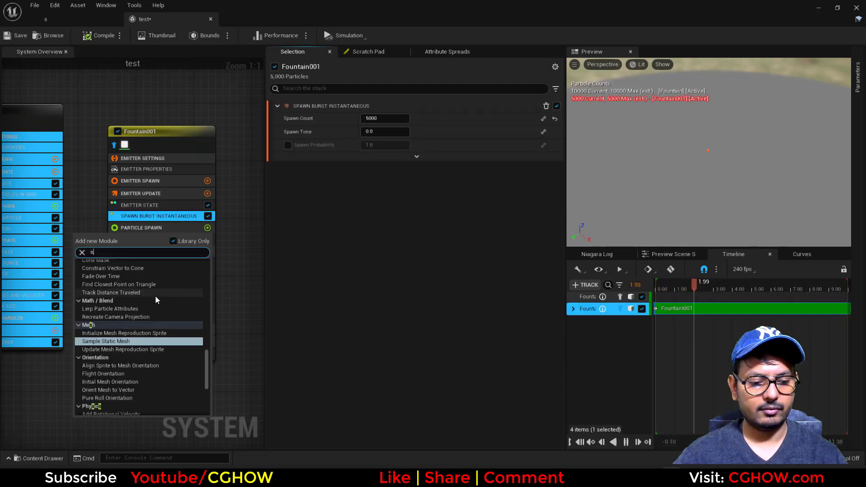
text(phere)
click(105, 285)
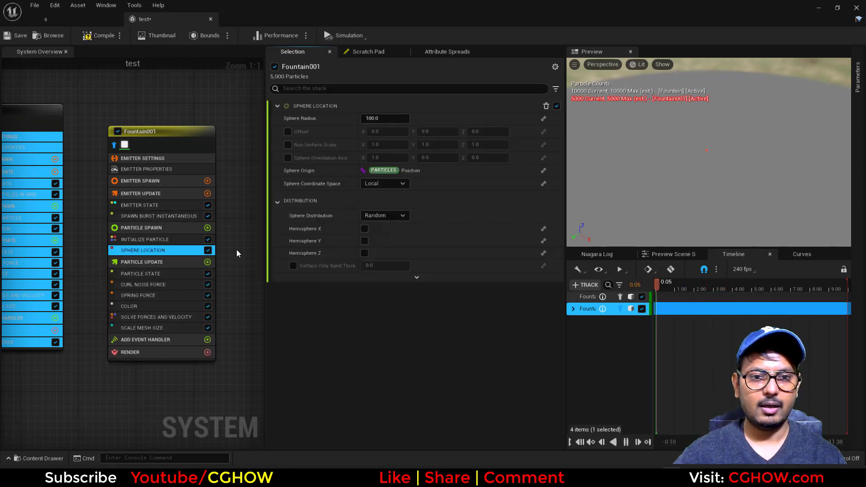
key(Return)
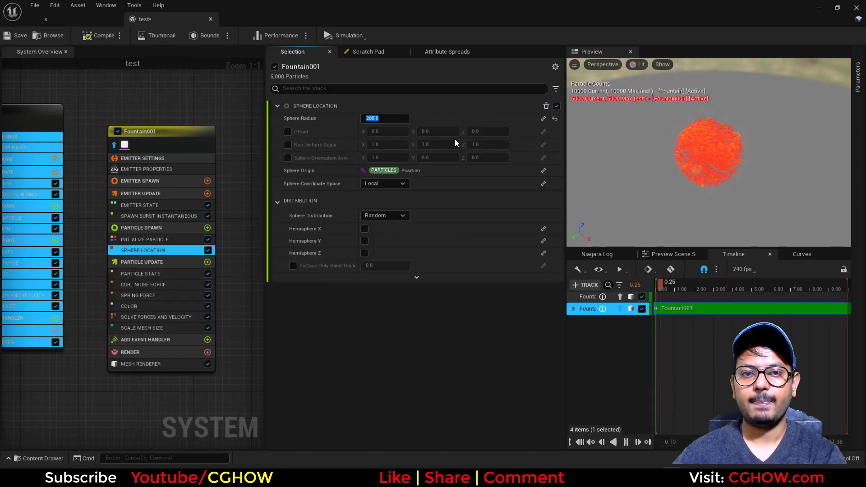
Step: Set the Sphere Location module's Sphere Distribution to Uniform and inspect the sphere in the preview
click(378, 217)
click(378, 243)
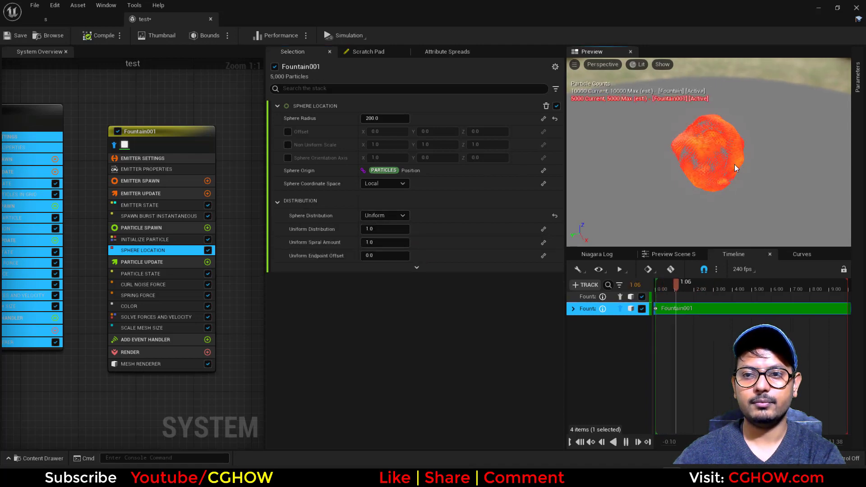
drag(733, 168, 778, 151)
drag(725, 189, 778, 188)
scroll(725, 189, up, 3)
drag(725, 189, 721, 192)
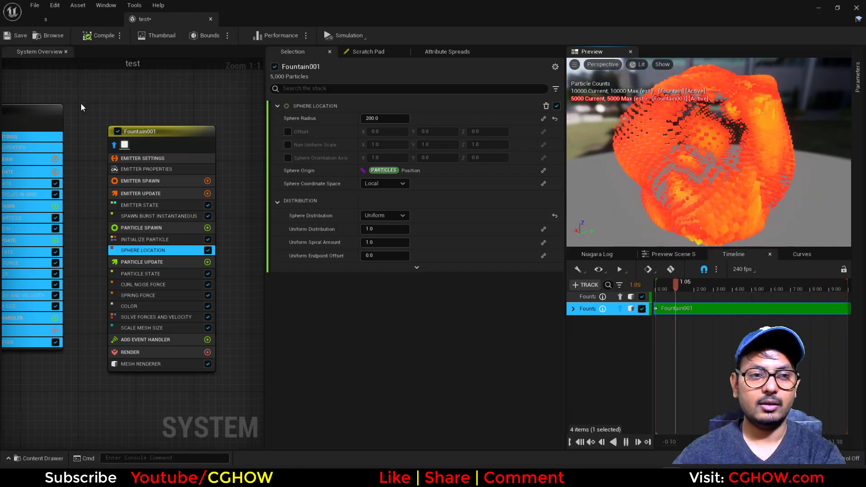
Step: Add Orient Mesh to Vector to the isolated Fountain emitter's Particle Update and link its Look At Direction to Particles Velocity
right_drag(82, 108, 250, 102)
click(135, 119)
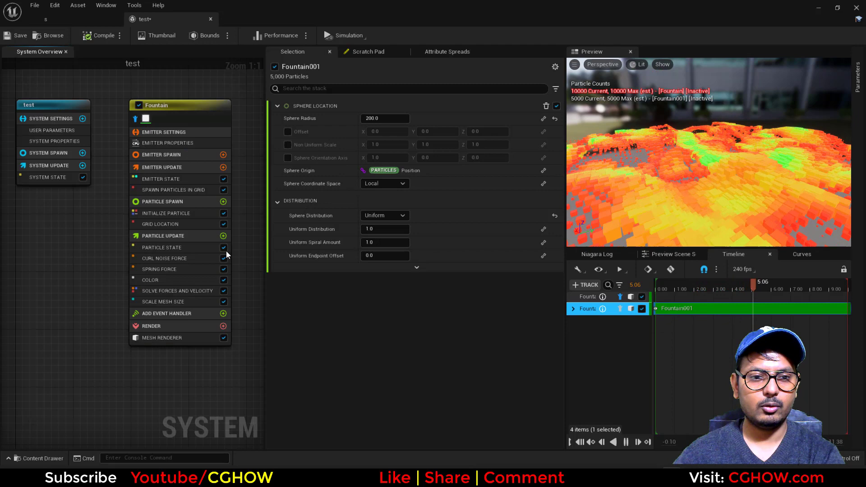
click(223, 237)
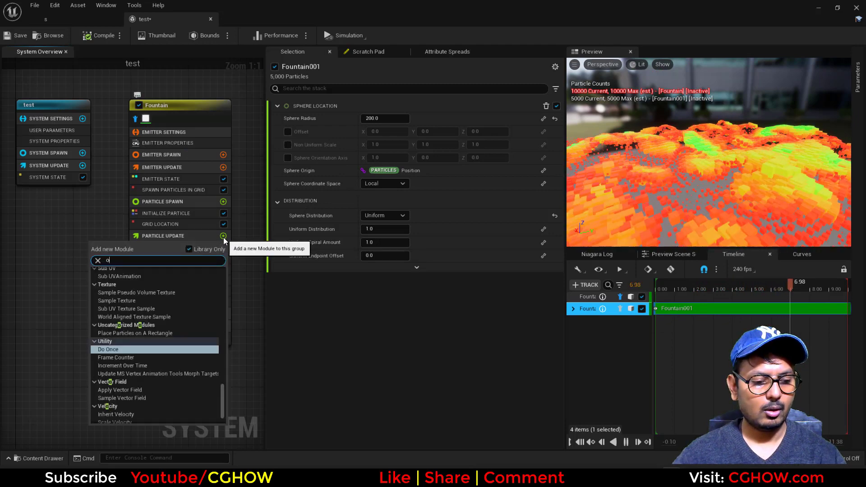
text(ori)
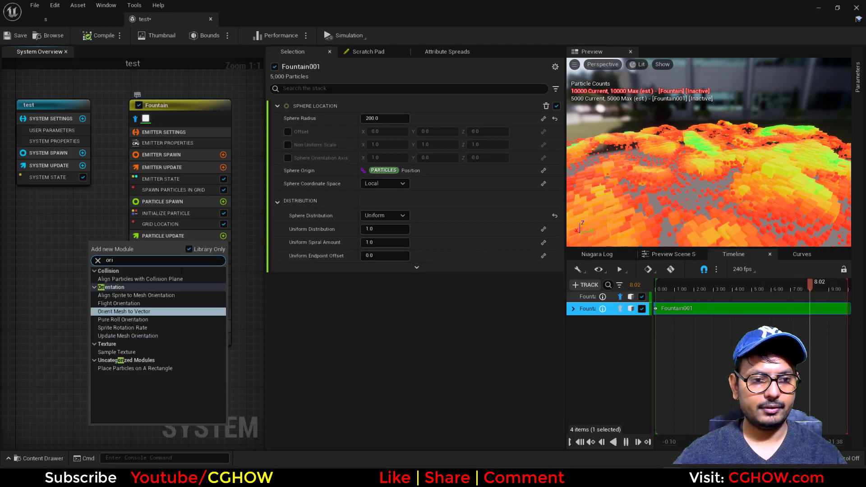
click(134, 311)
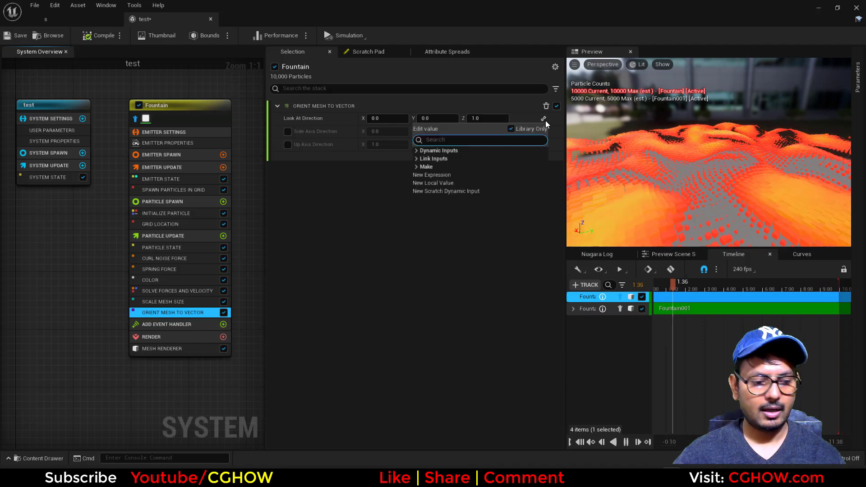
text(velo)
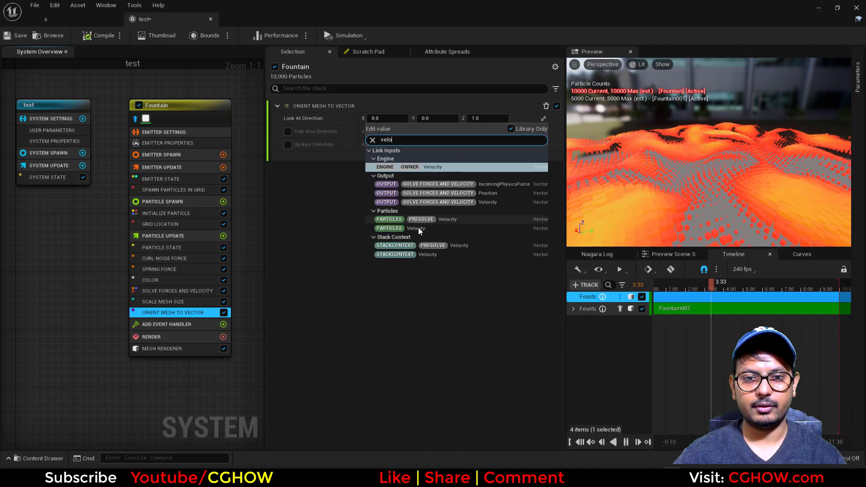
click(418, 228)
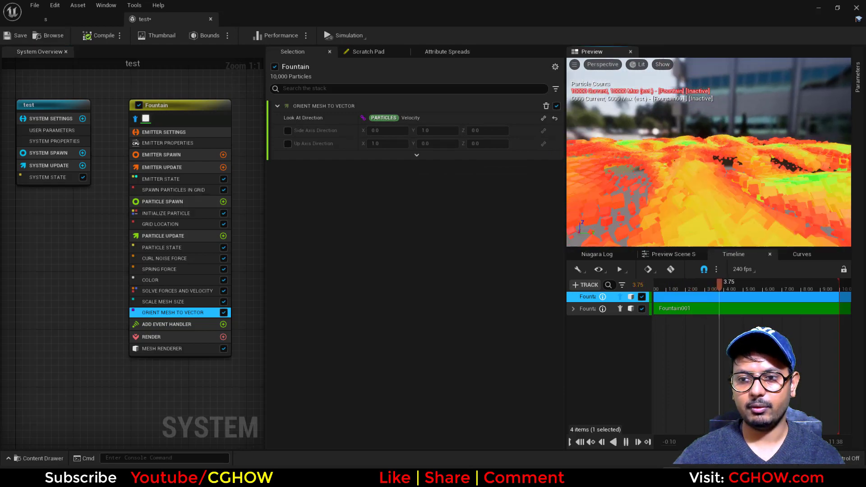
drag(667, 180, 704, 203)
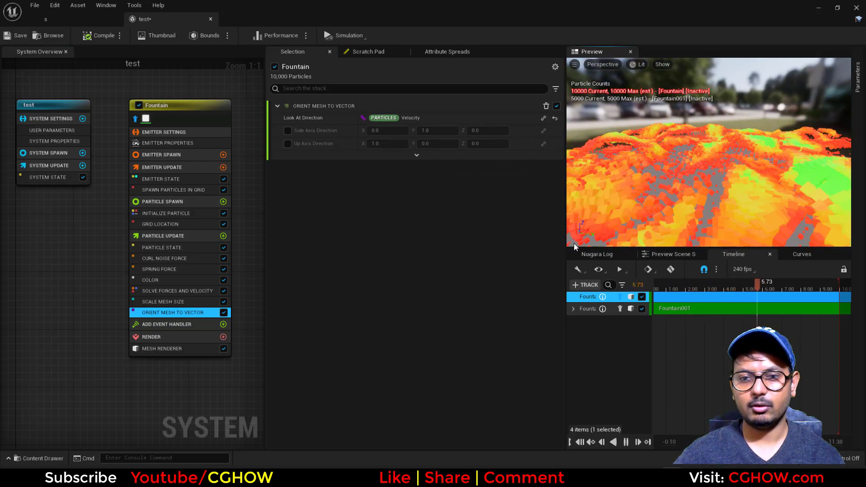
Step: Copy the Orient Mesh to Vector module into Fountain001's Particle Update and isolate that emitter in the preview
right_drag(175, 385, 33, 363)
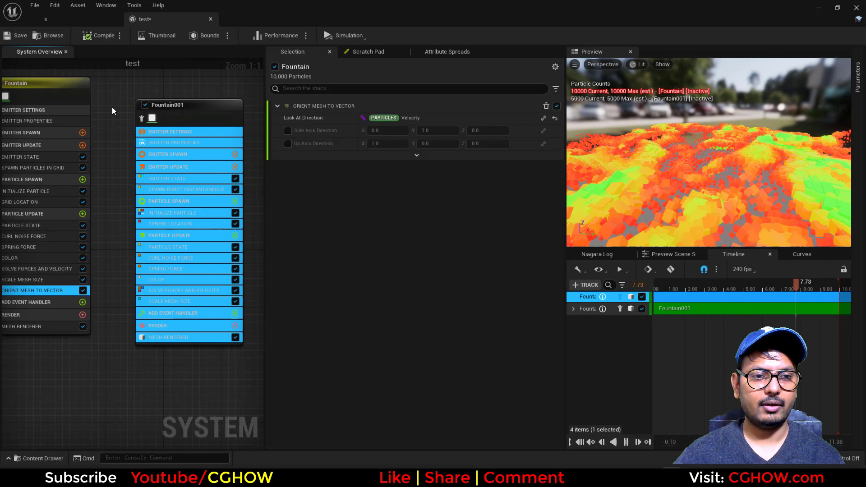
right_drag(112, 107, 148, 123)
drag(91, 306, 211, 301)
right_drag(188, 372, 153, 371)
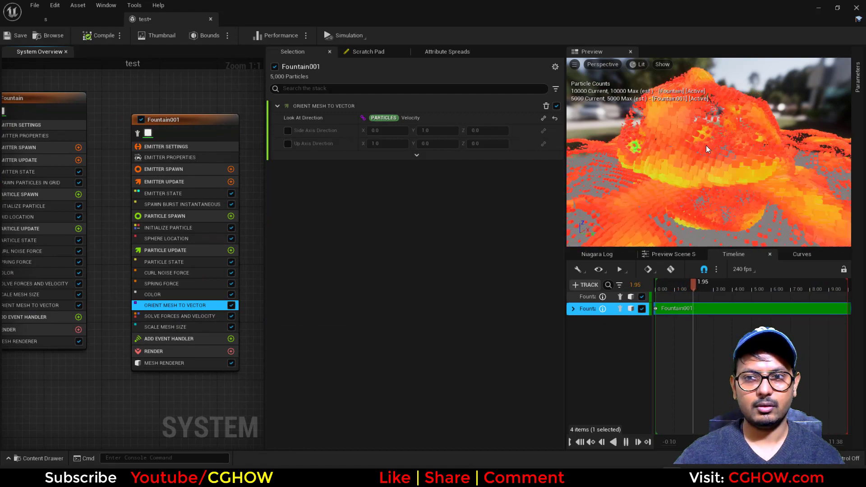
click(138, 133)
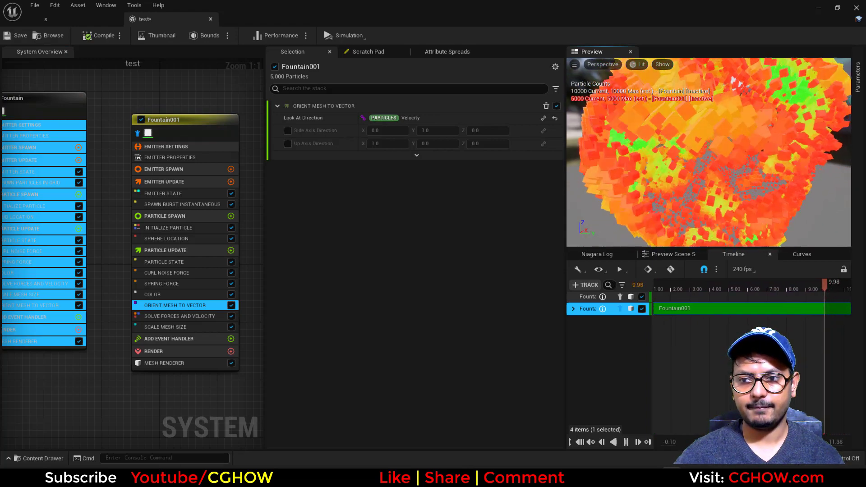
click(168, 228)
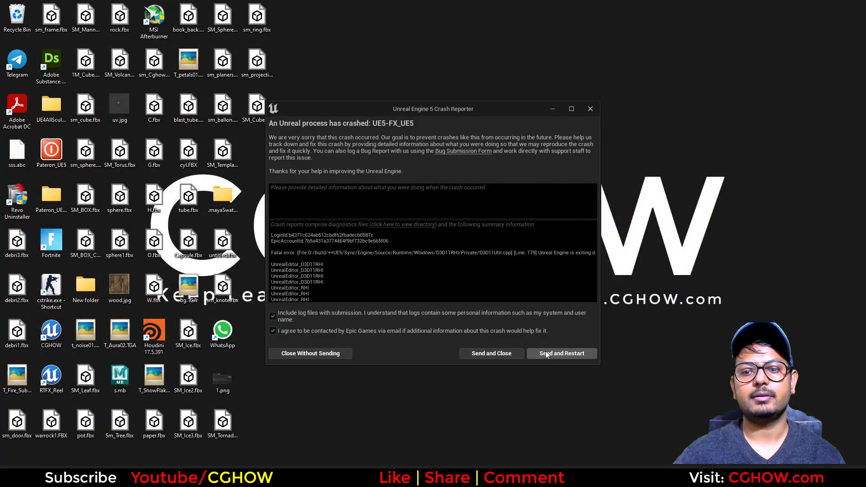
Step: Send the crash report, restart the Unreal Editor and reopen the test Niagara system
click(546, 354)
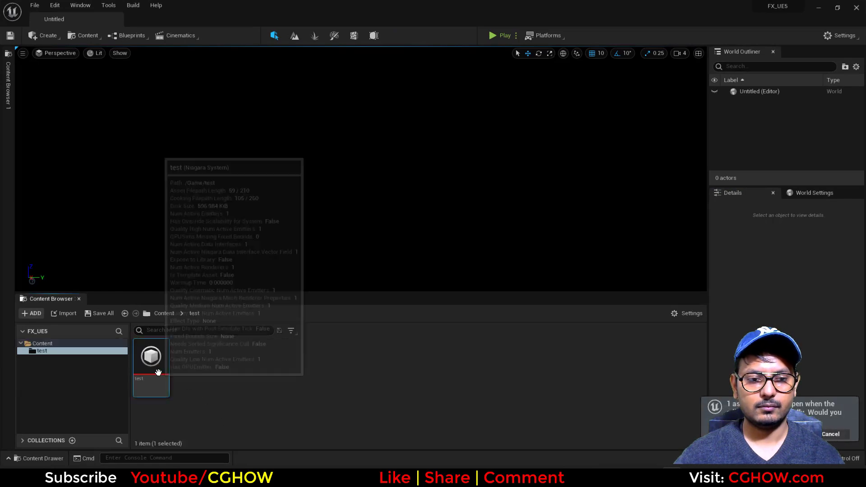
double_click(152, 359)
scroll(160, 219, down, 3)
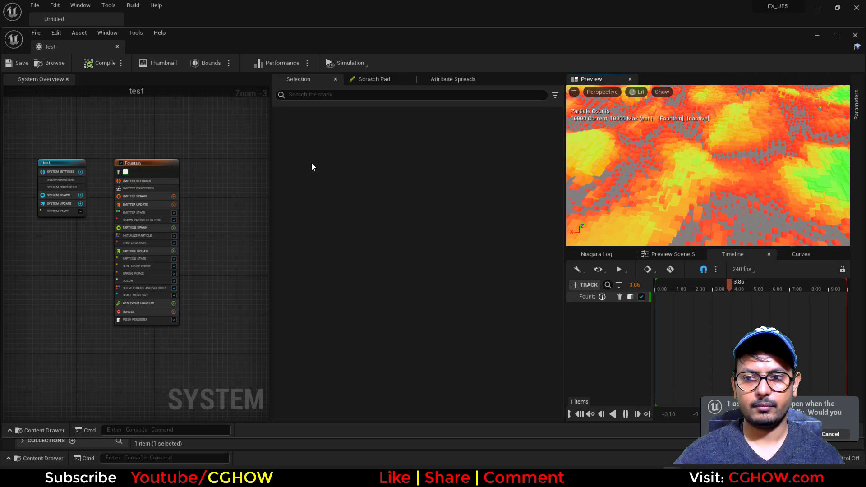
Step: Select the Fountain emitter in the system overview and isolate it in the preview
right_drag(155, 164, 110, 175)
click(110, 176)
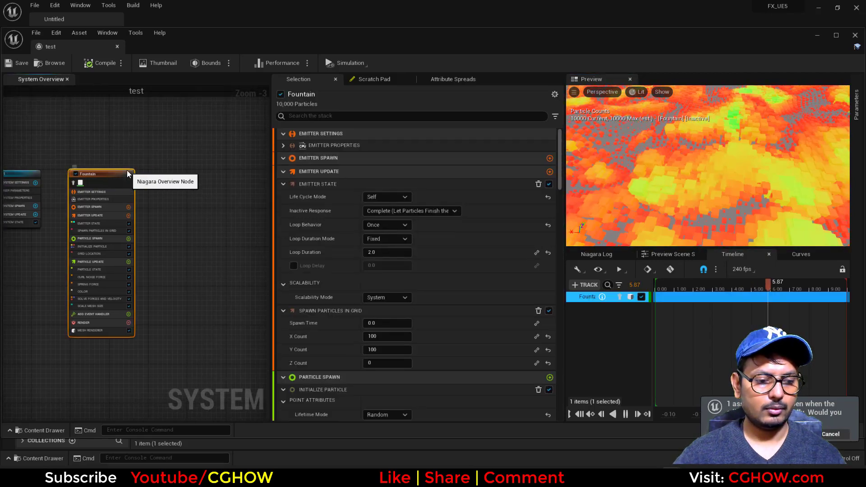
right_drag(18, 229, 150, 230)
scroll(154, 216, up, 3)
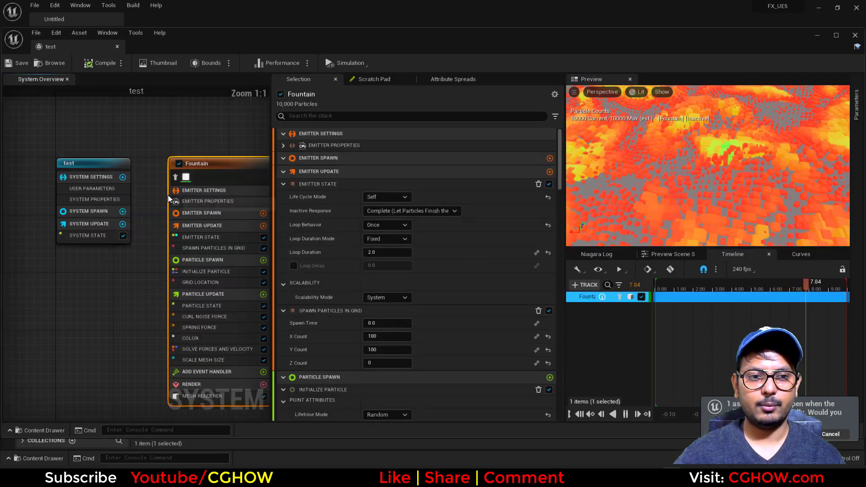
right_drag(163, 177, 109, 152)
click(132, 151)
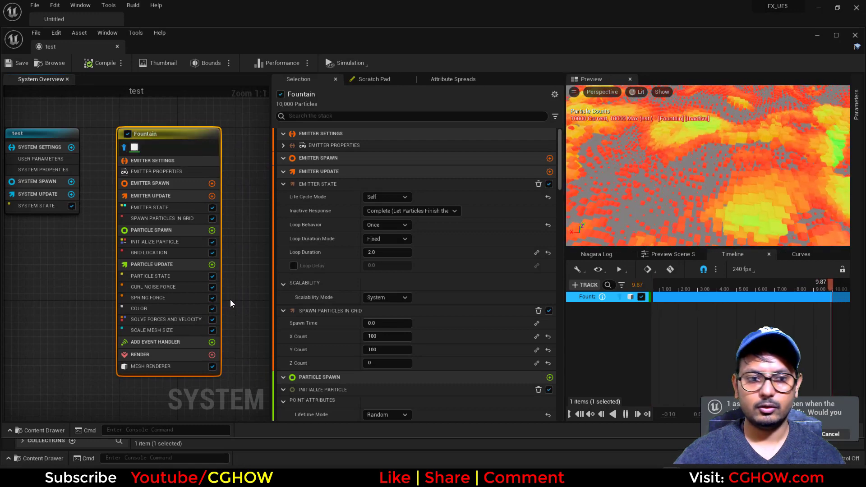
Step: Add Orient Mesh to Vector to the Fountain emitter's Particle Update and link its Look At Direction to Particles Velocity
click(212, 265)
text(ori)
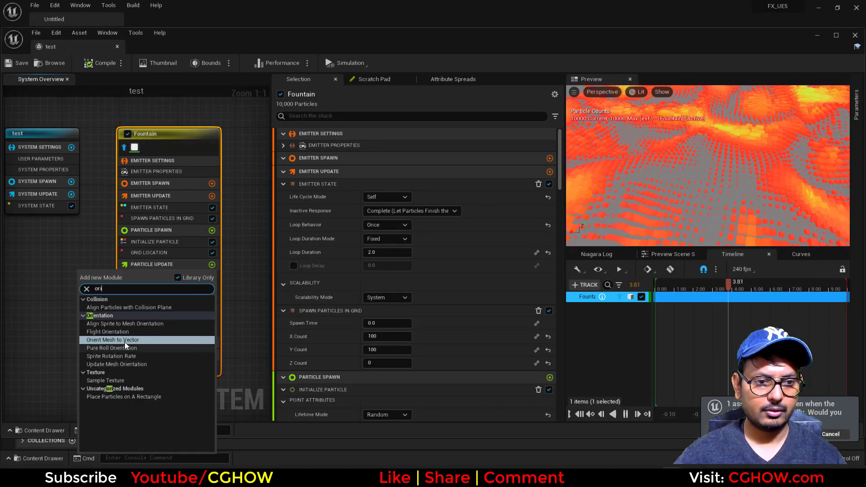
click(125, 340)
click(543, 146)
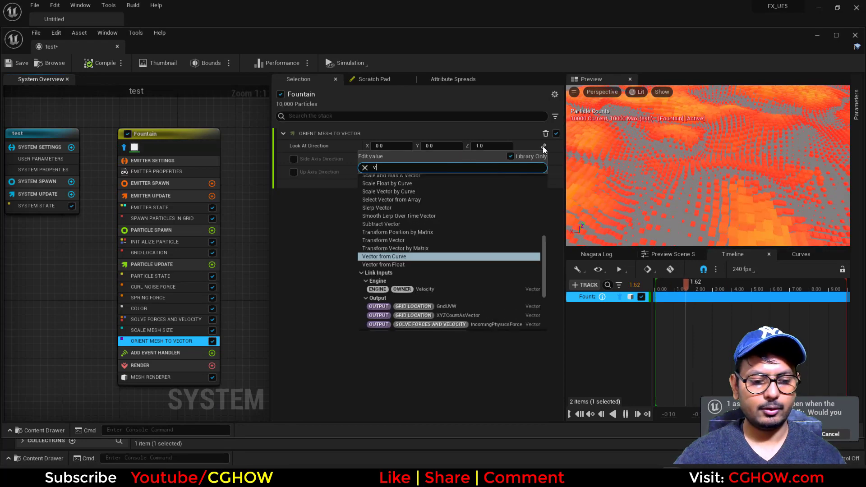
text(velo)
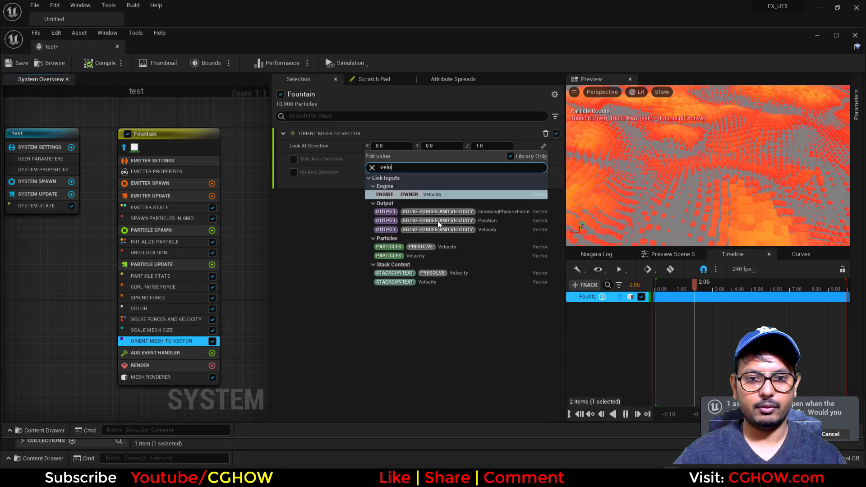
click(414, 256)
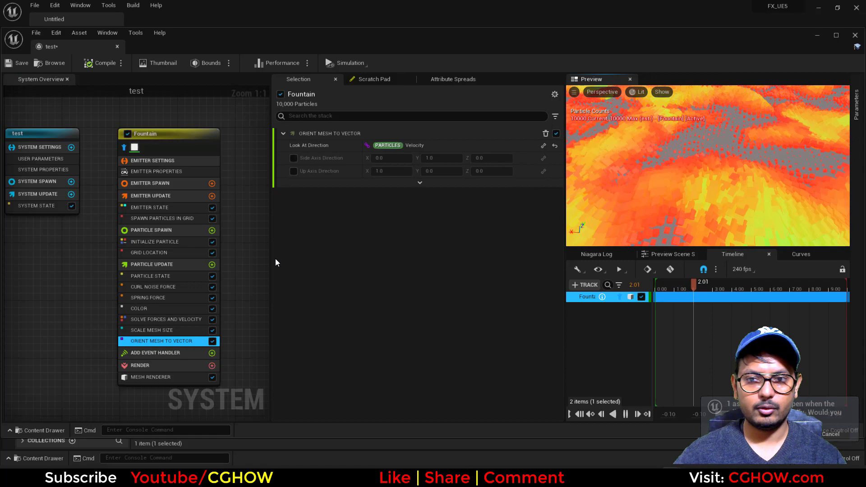
Step: Set Initialize Particle's Mesh Scale Mode to Non-Uniform with a Mesh Scale of X 0.8, Y 0.8 and Z 5
click(155, 241)
scroll(410, 294, down, 1)
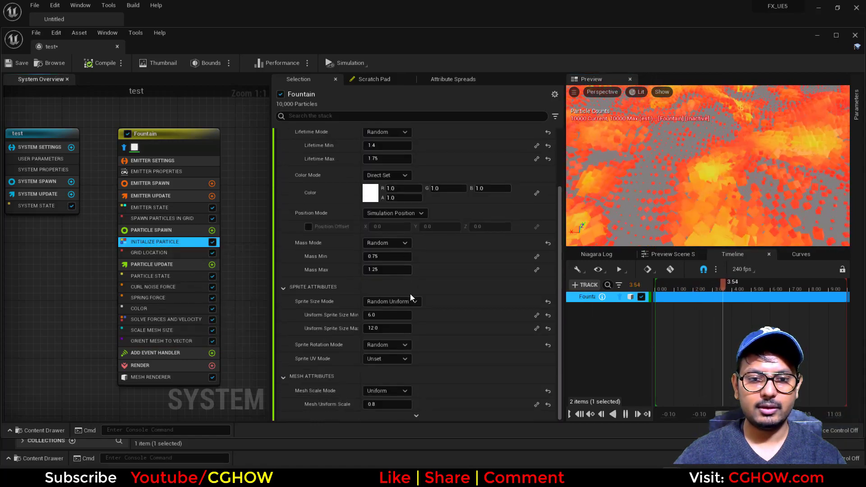
click(397, 394)
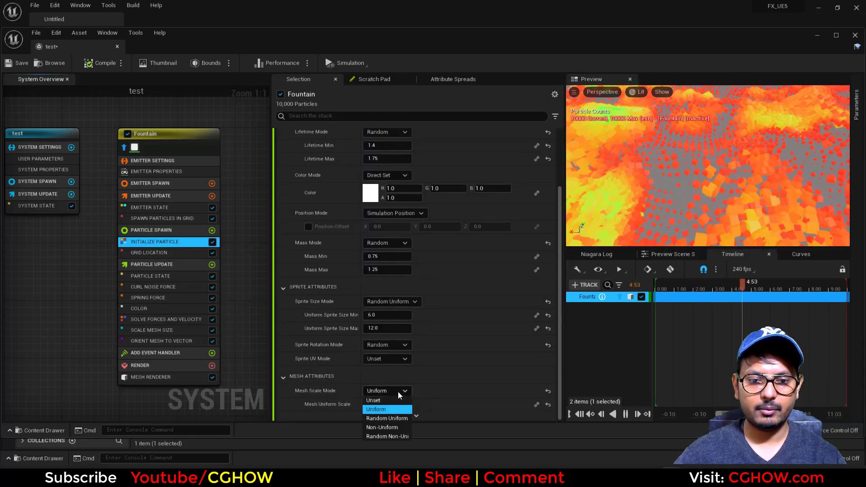
click(395, 427)
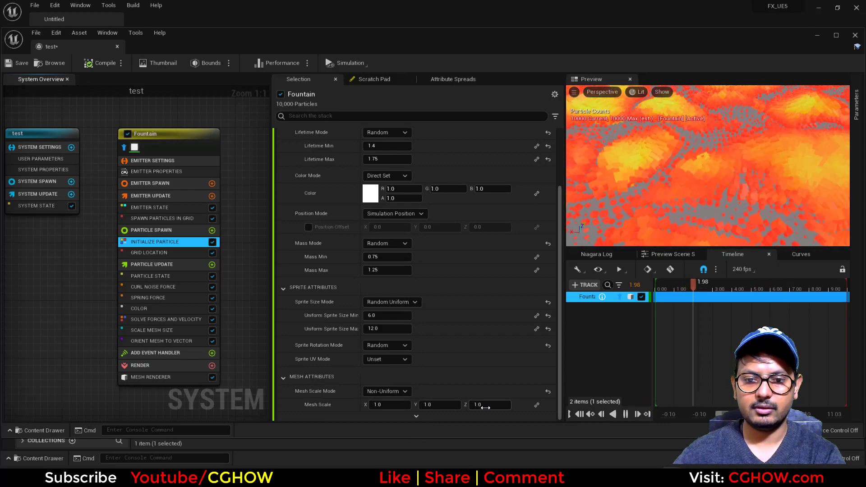
text(0.8)
key(Return)
text(.8)
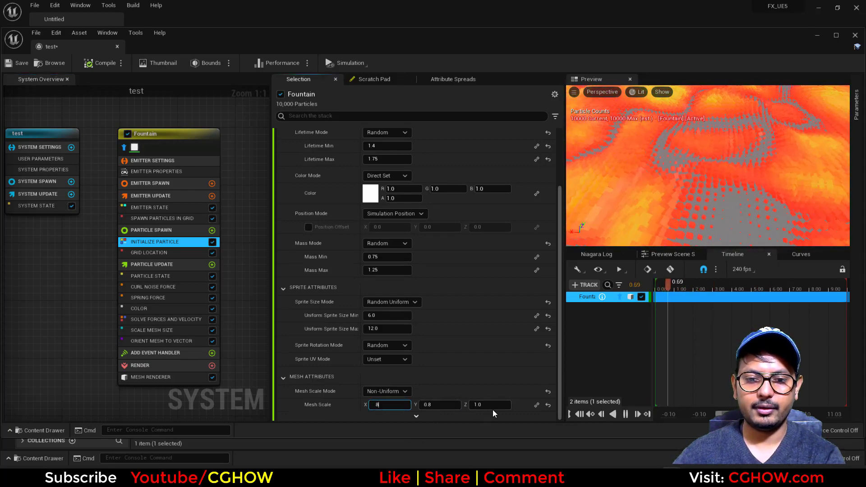
click(489, 405)
text(5)
key(Return)
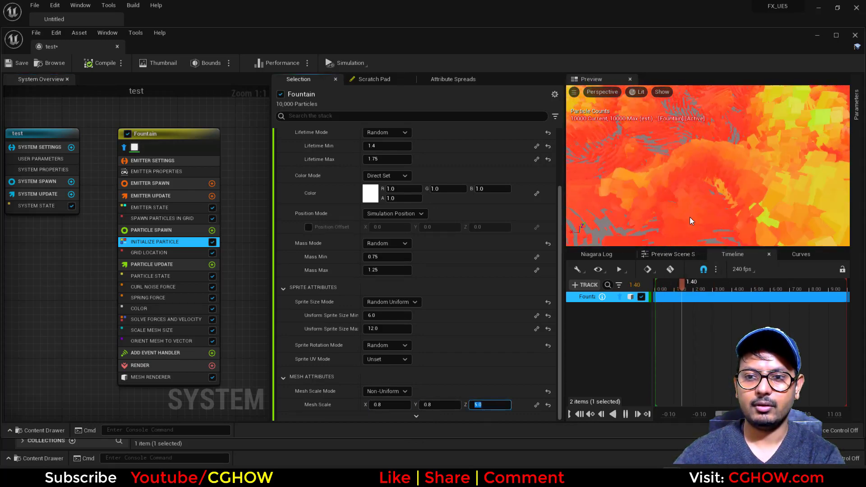
right_drag(689, 217, 677, 224)
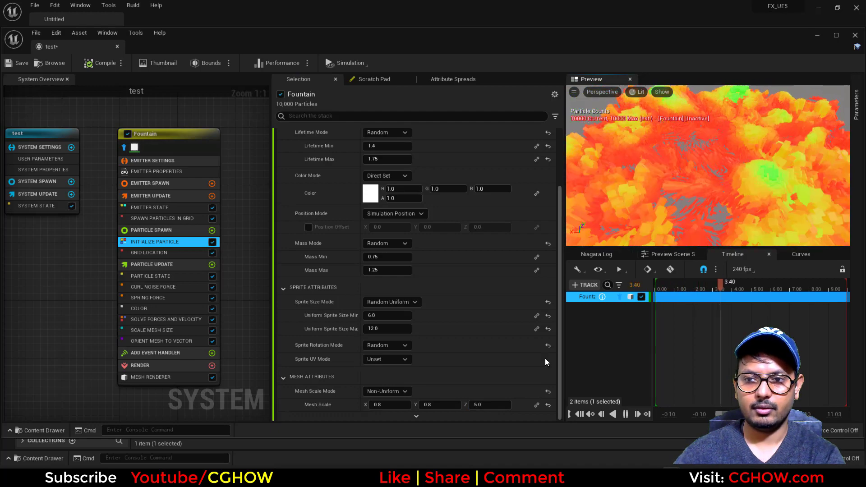
Step: Set the Mesh Scale to Z 0.8 and Y 2.0, and view the stretched cubes from another angle
click(496, 405)
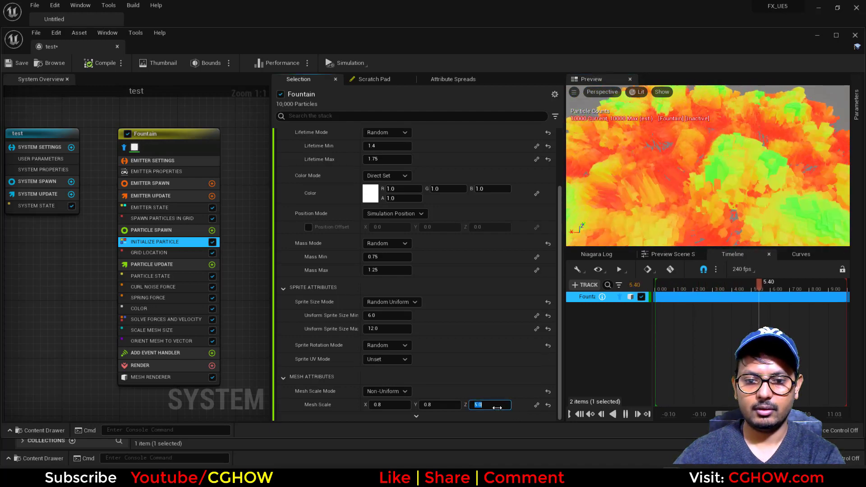
text(.8)
key(Return)
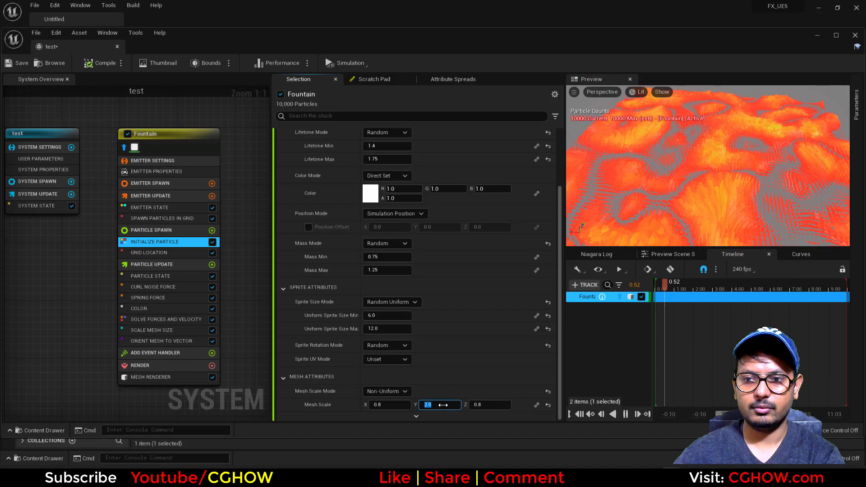
drag(721, 211, 650, 226)
Step: Set the Mesh Scale to X 2.0, Y 0.6 and Z 0.6
text(.)
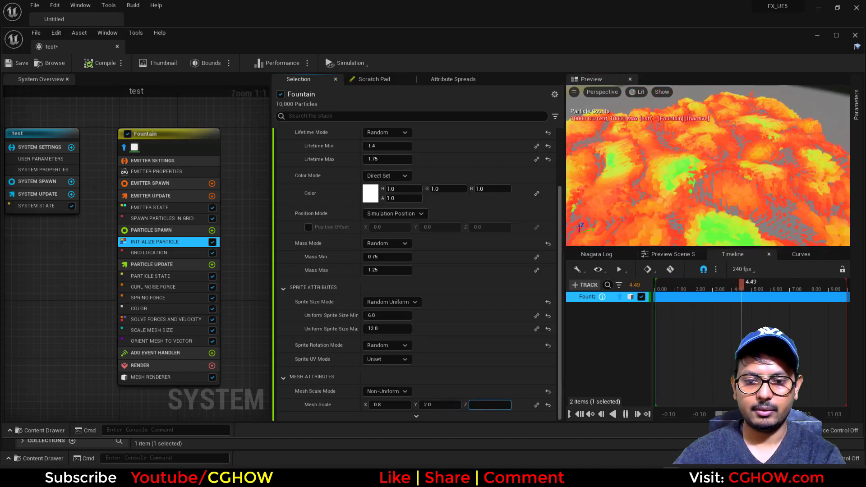
text(6)
key(Return)
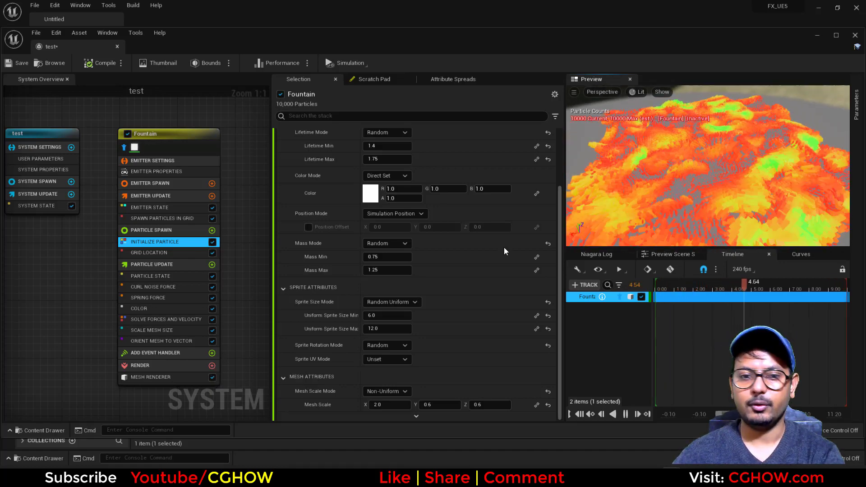
Step: Review the Fountain emitter's Mesh Renderer settings, including its mesh and override material
mouse_move(170, 344)
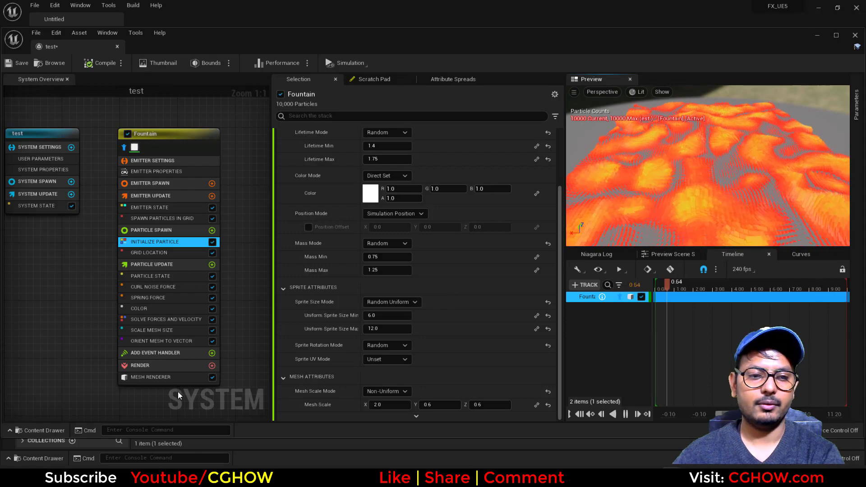
click(155, 377)
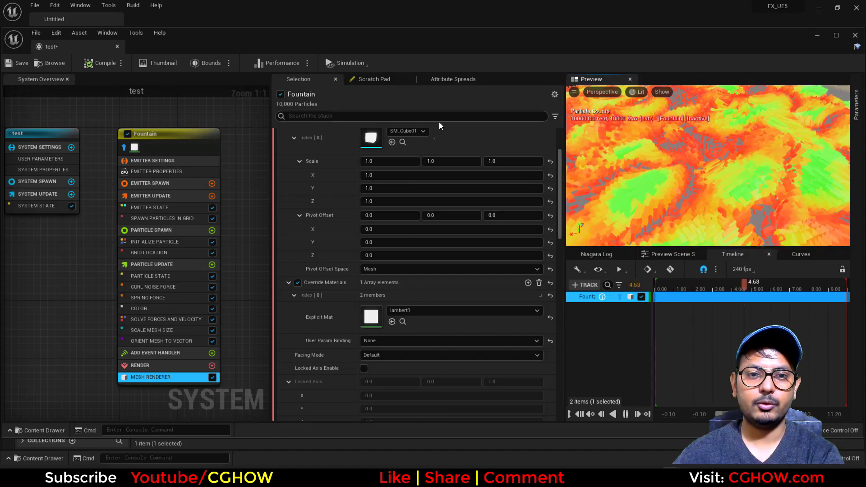
scroll(389, 120, up, 2)
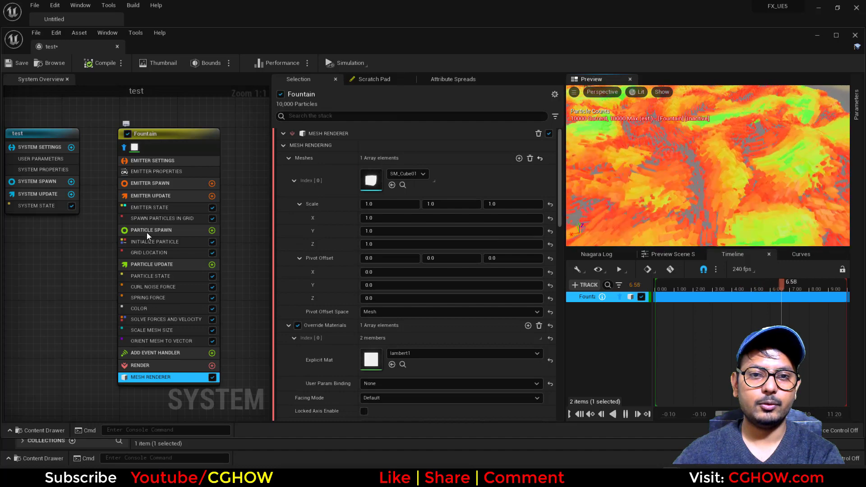